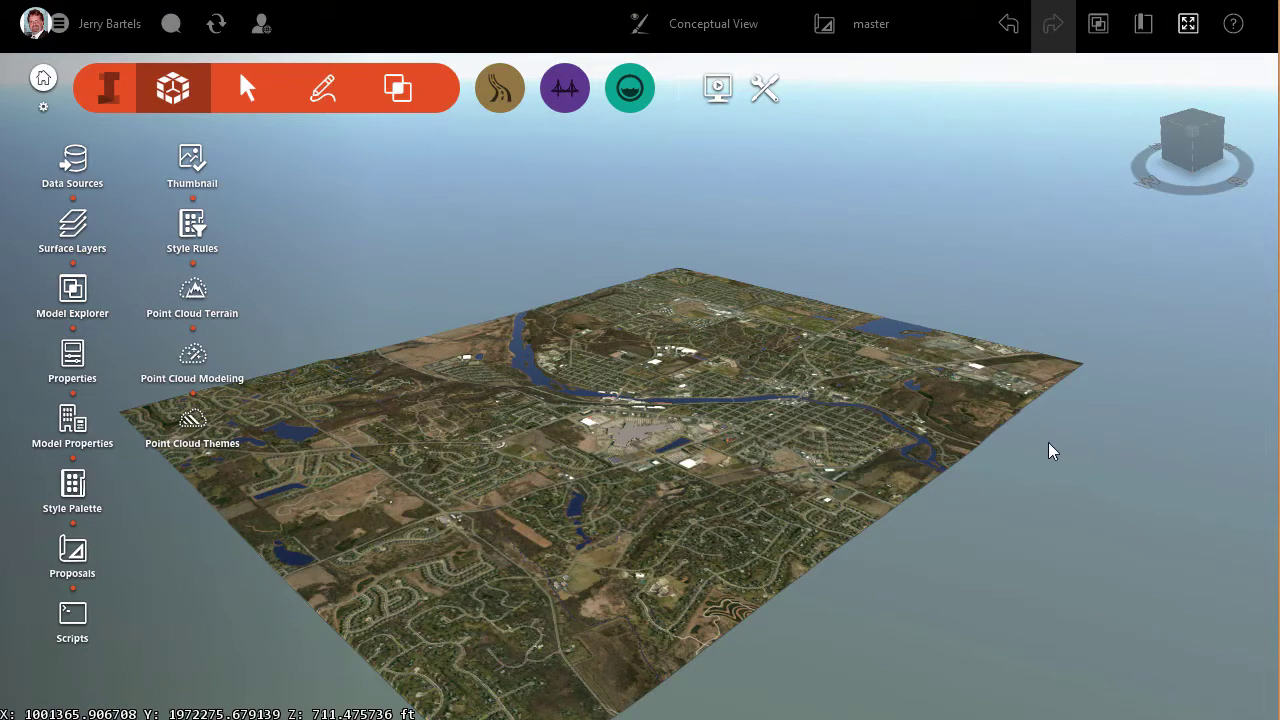
Tilt the InfraWorks view straight down, then zoom and pan to frame the whole riverside town model
middle_click_drag(1078, 453, 957, 681)
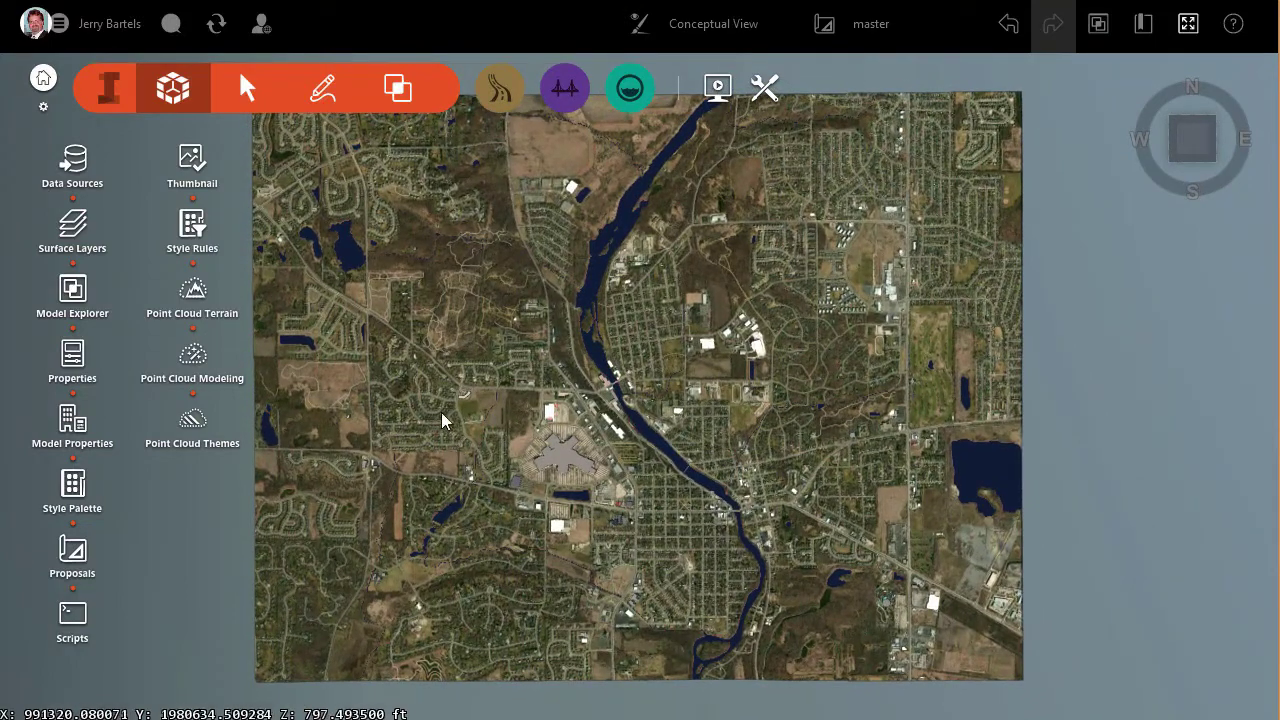
scroll(468, 404, "up", 5)
scroll(468, 404, "up", 2)
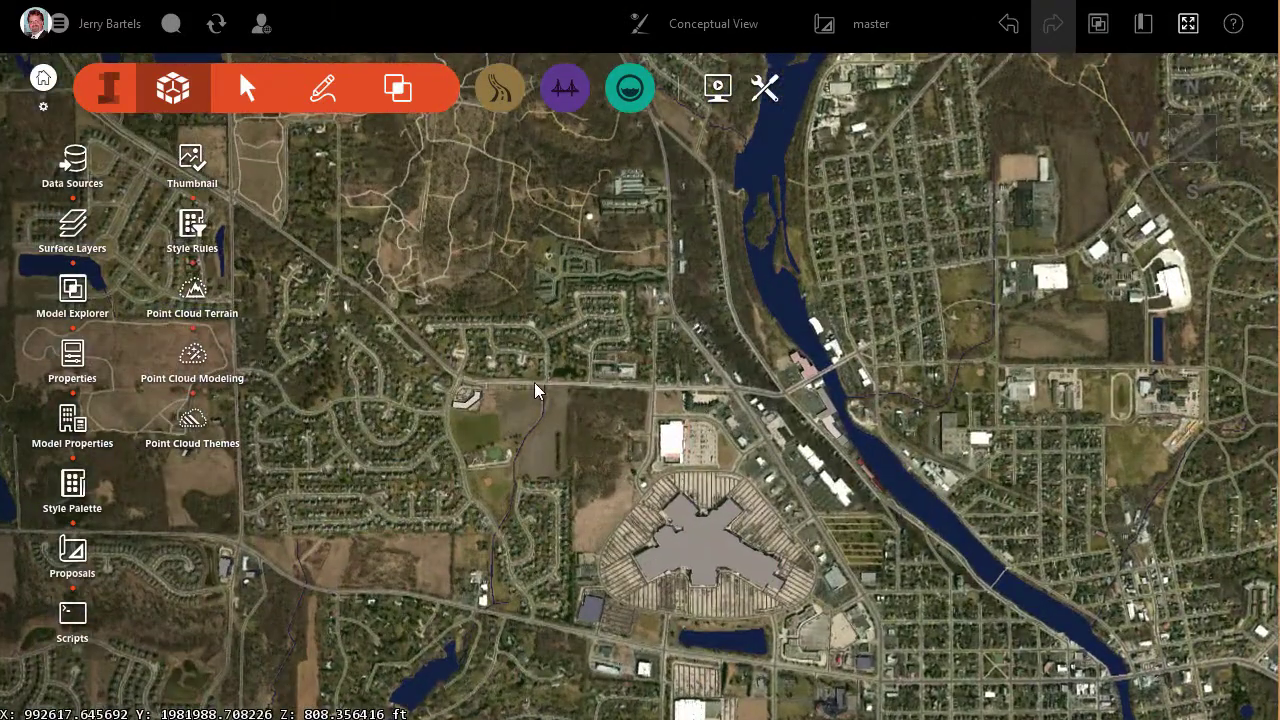
scroll(600, 398, "up", 3)
scroll(650, 400, "up", 3)
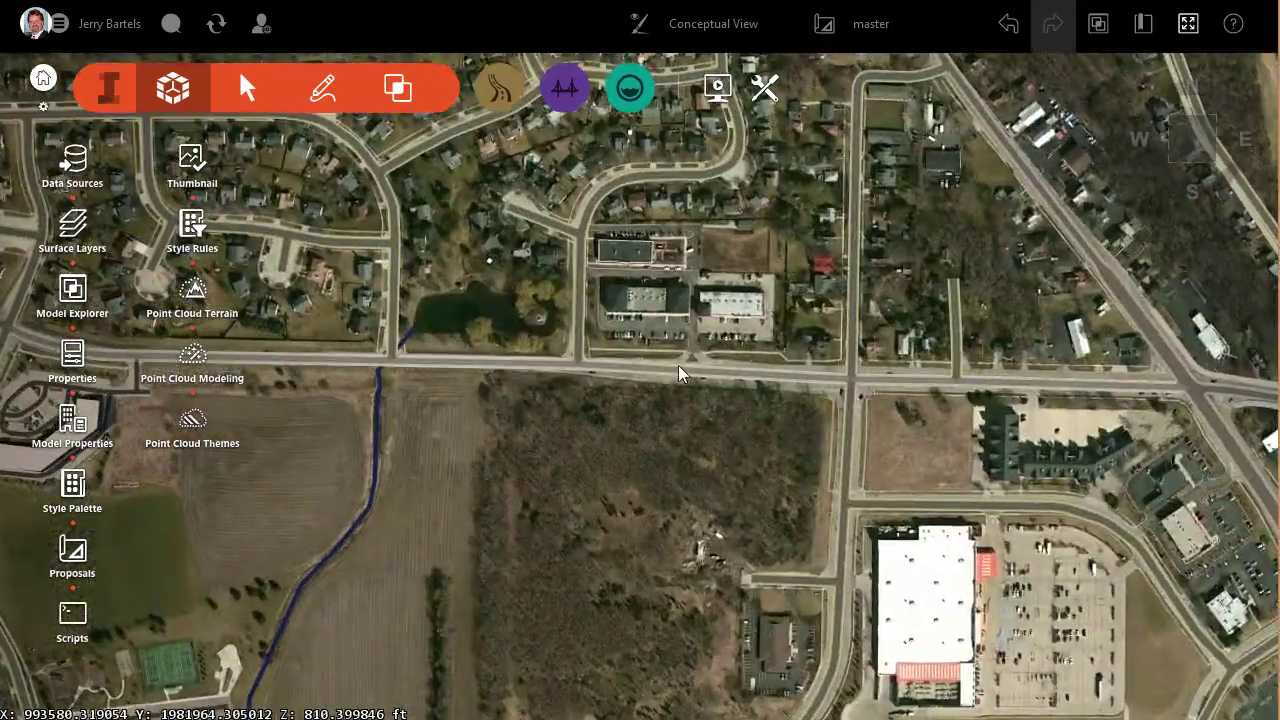
scroll(680, 400, "down", 1)
scroll(680, 400, "down", 5)
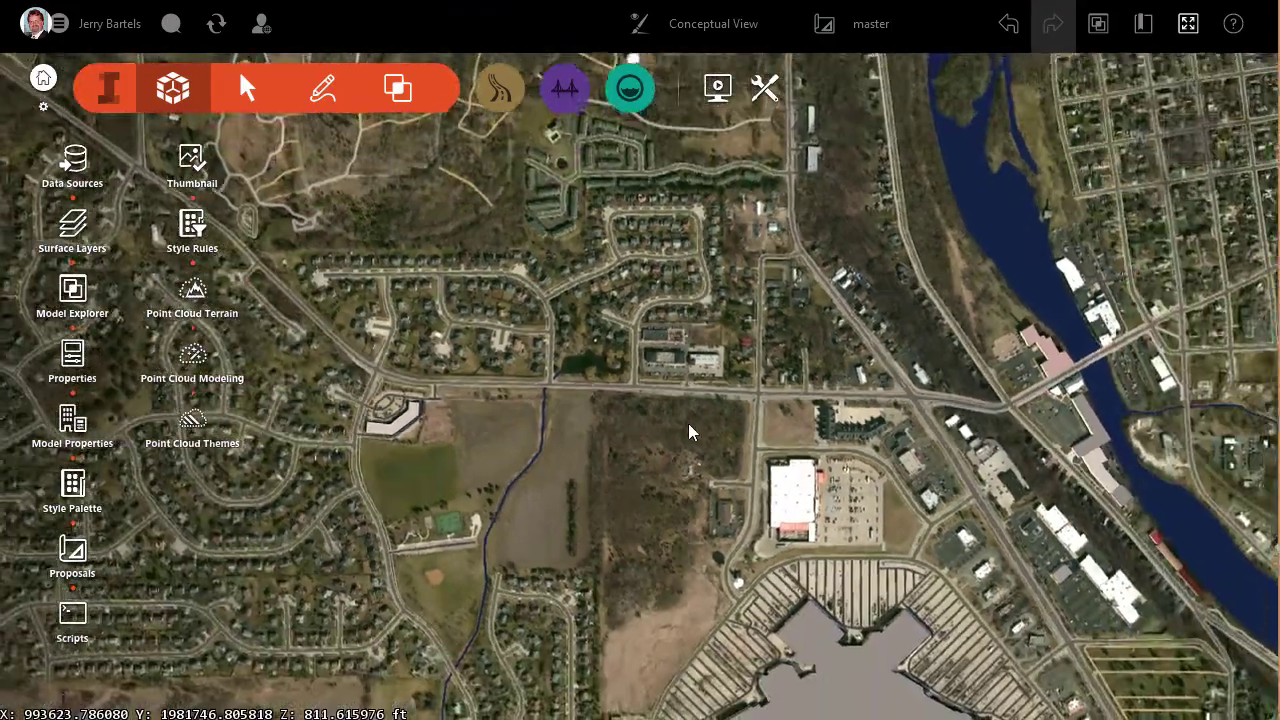
scroll(718, 461, "down", 3)
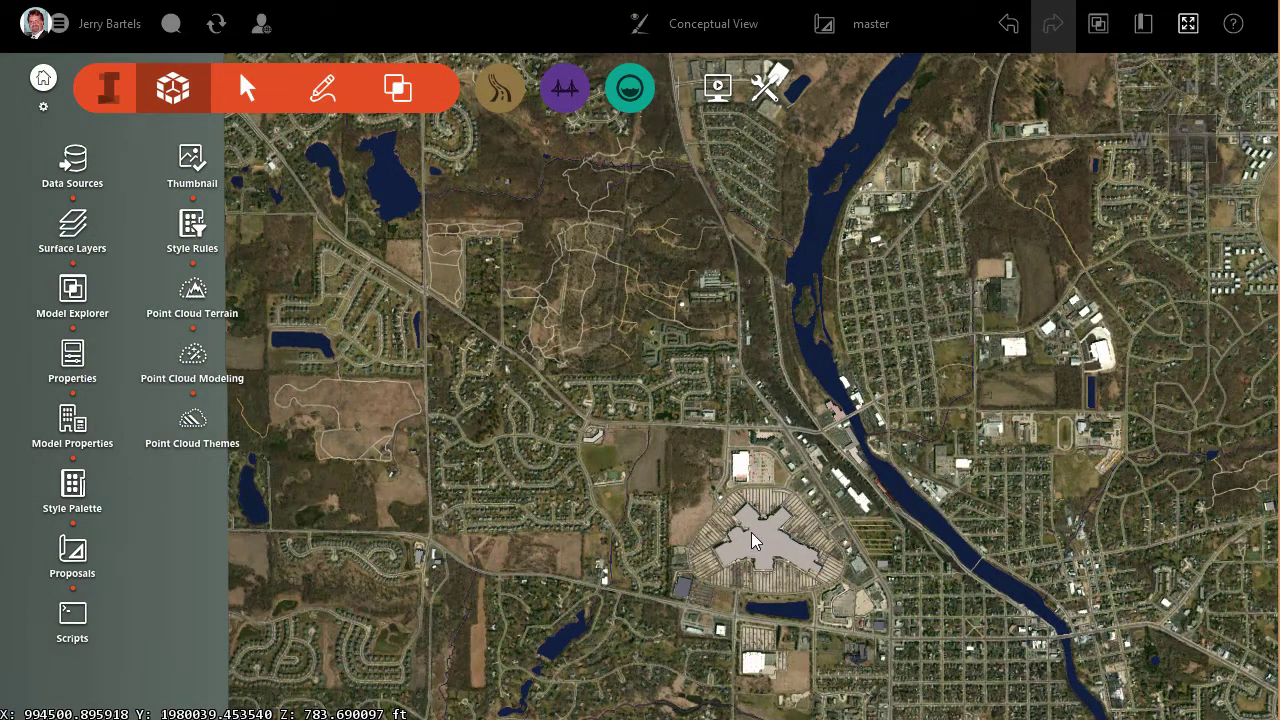
scroll(716, 496, "down", 1)
scroll(716, 496, "down", 2)
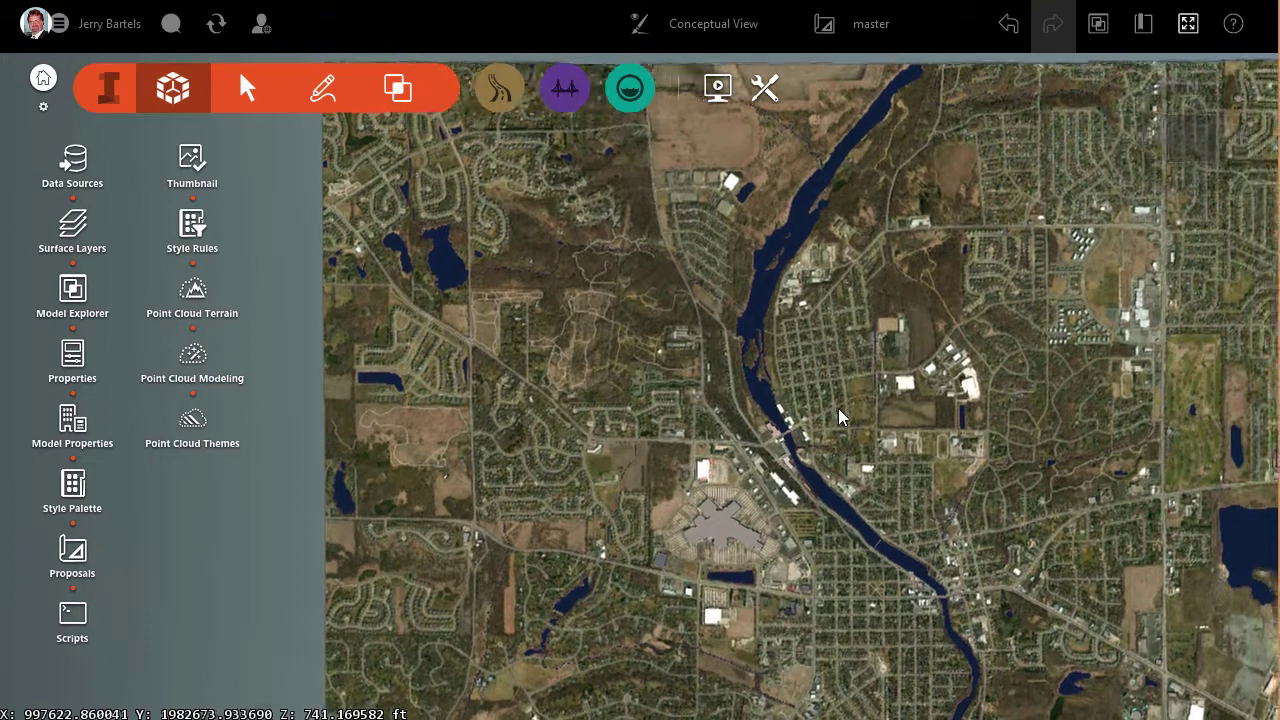
left_click_drag(838, 418, 768, 418)
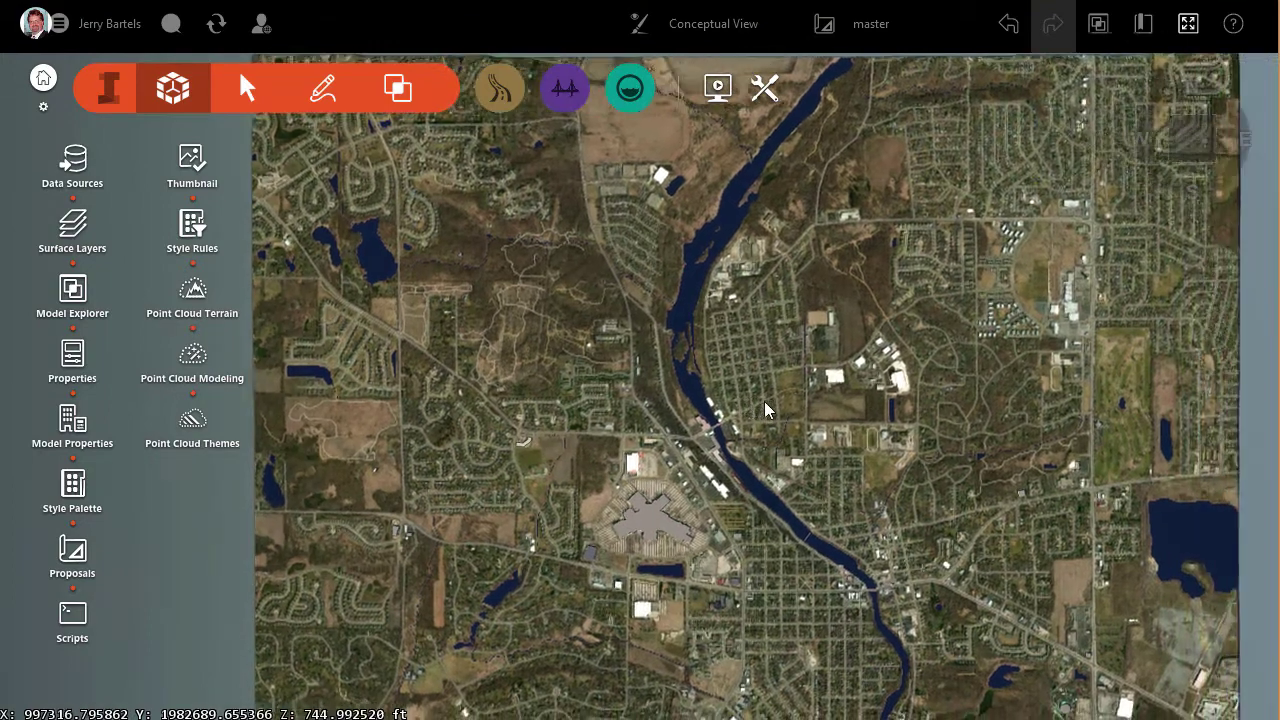
scroll(768, 418, "down", 2)
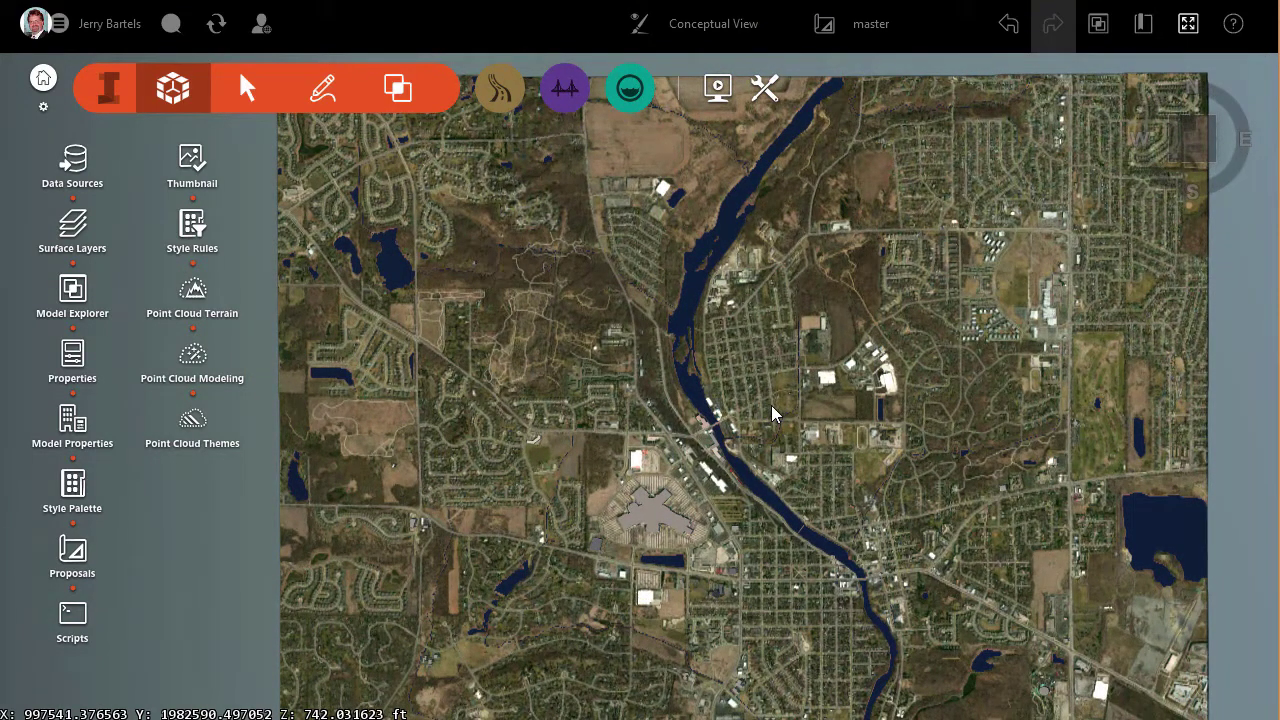
Turn on the Sketched Coverage Areas surface layer and zoom in on the red coverage shapes
left_click(72, 228)
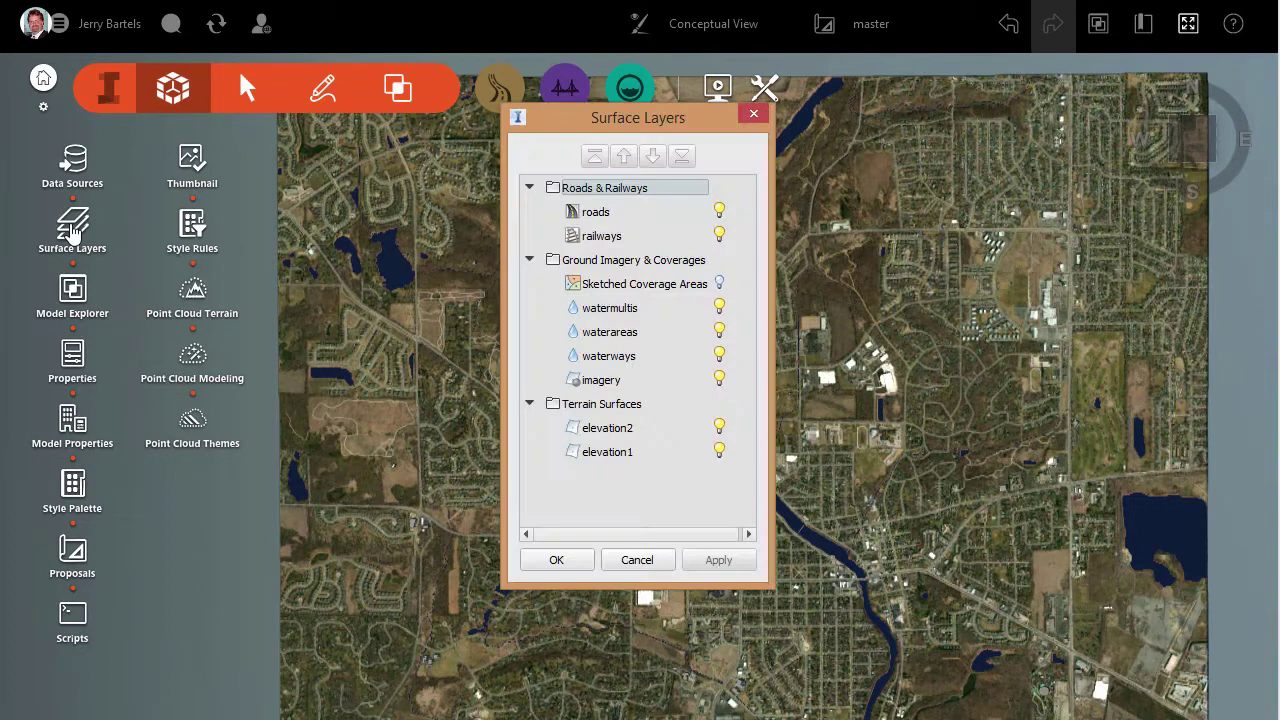
left_click(720, 285)
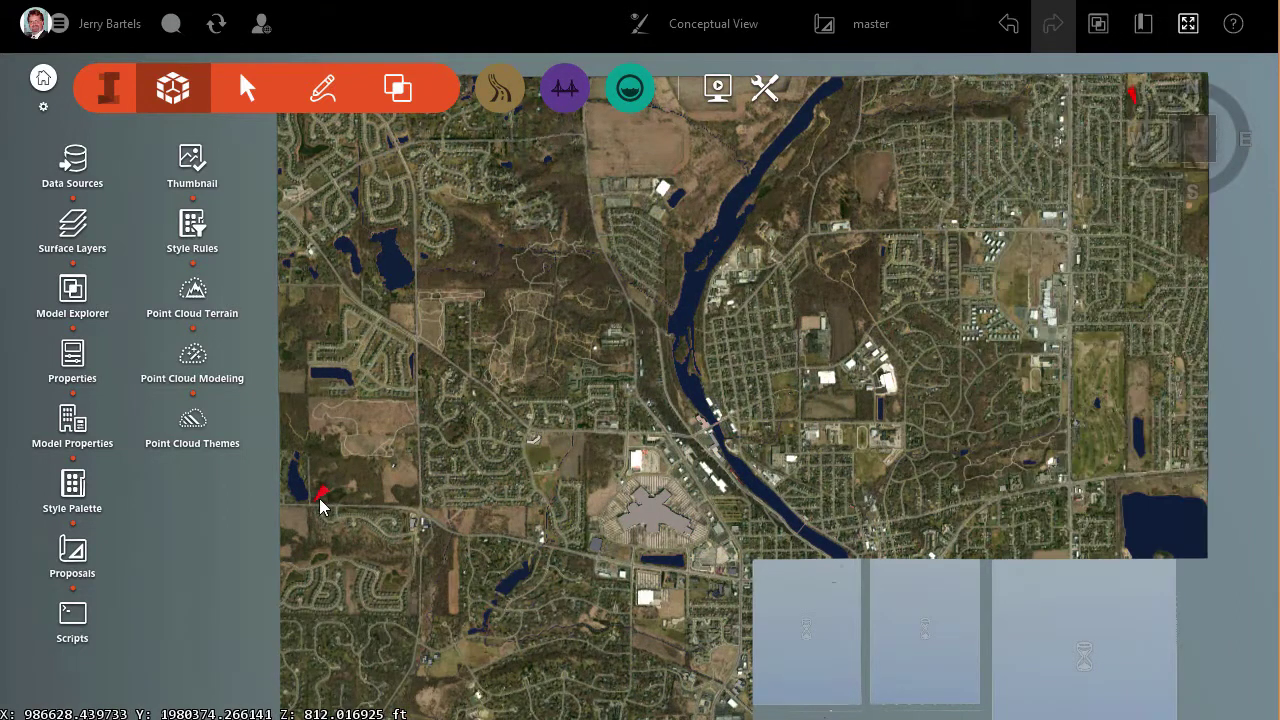
scroll(310, 512, "up", 1)
scroll(310, 512, "up", 5)
scroll(315, 515, "down", 5)
scroll(315, 515, "down", 3)
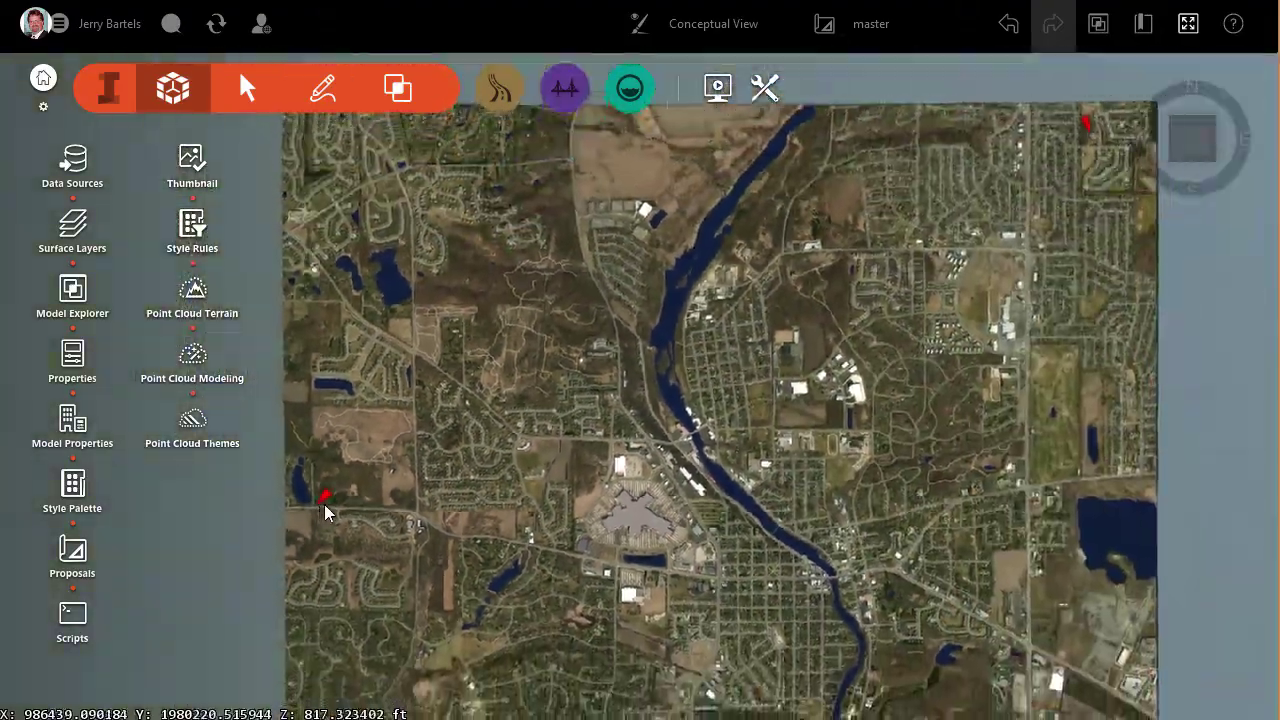
scroll(1080, 120, "up", 5)
scroll(1045, 268, "up", 2)
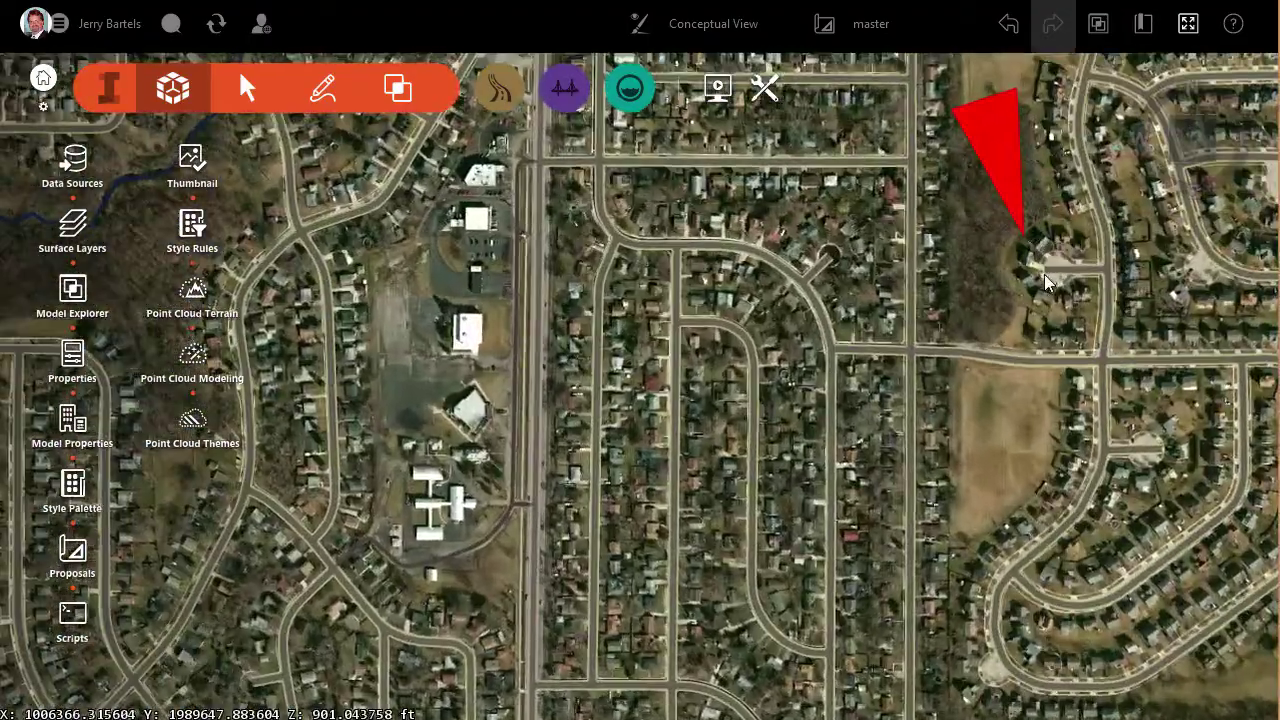
scroll(1037, 303, "down", 5)
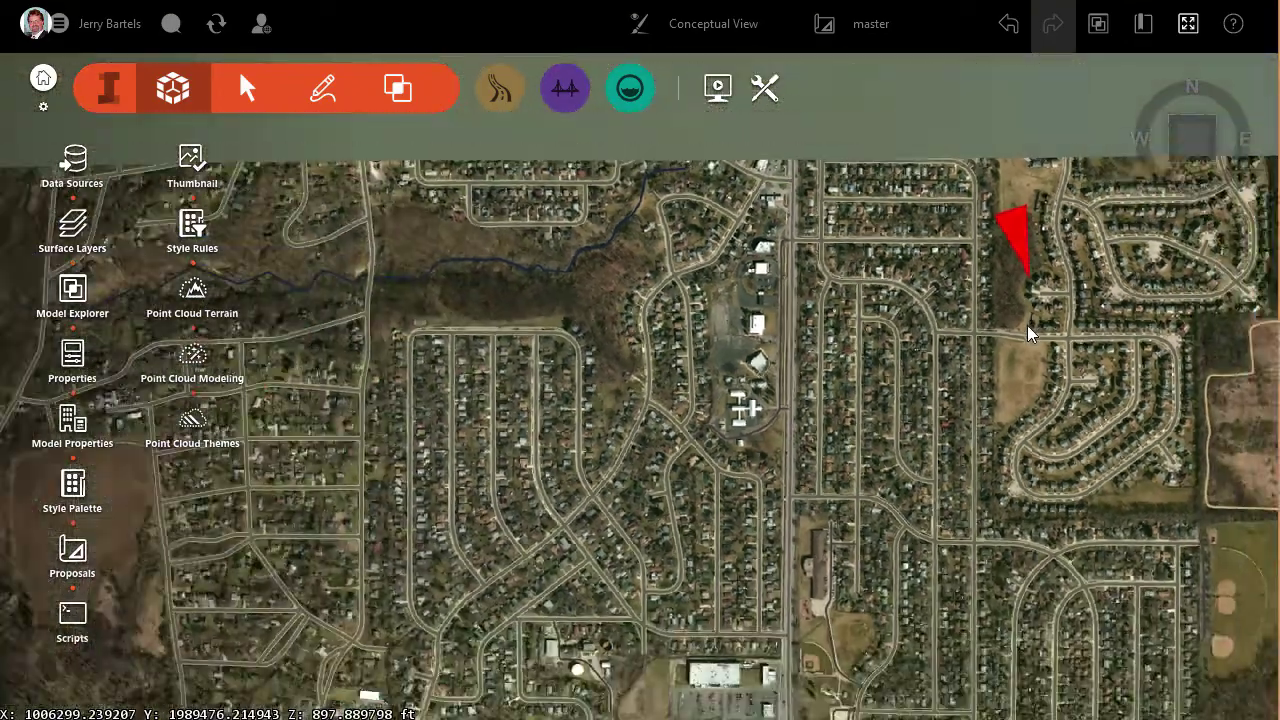
scroll(1022, 343, "down", 3)
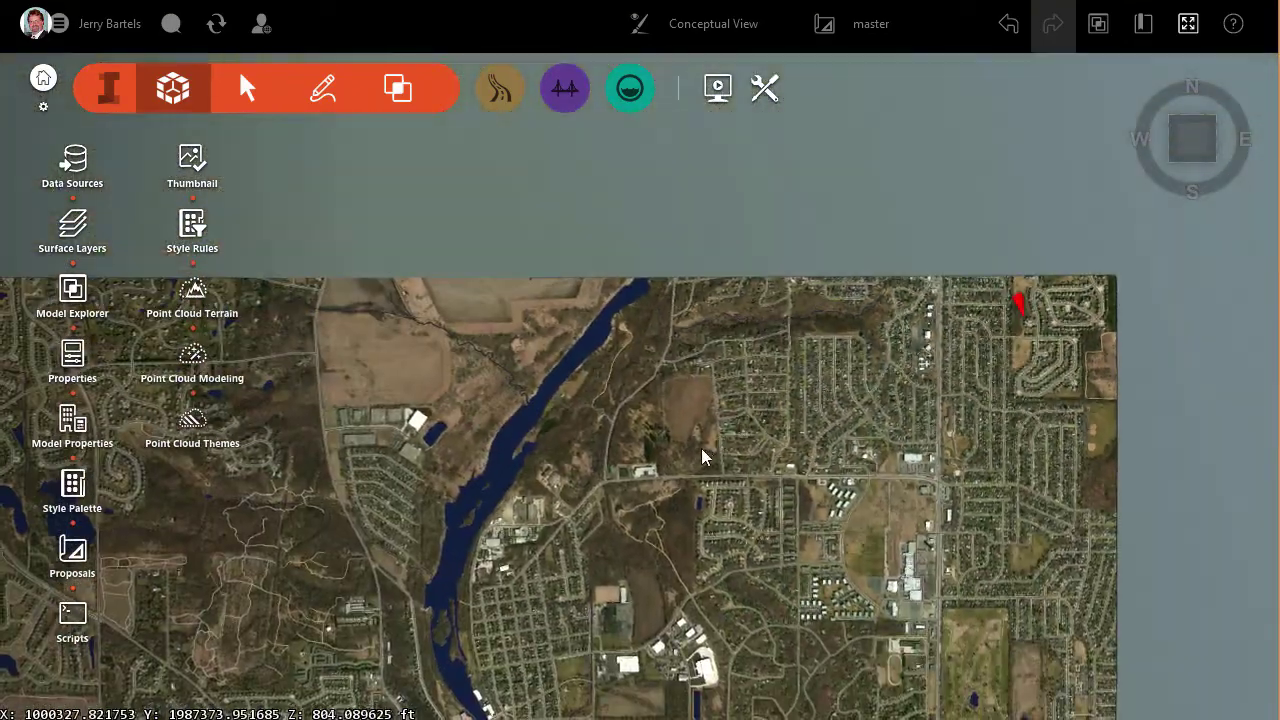
scroll(790, 355, "up", 1)
Pan and zoom back out to show the whole aerial town map again
left_click_drag(790, 355, 836, 310)
scroll(836, 310, "down", 1)
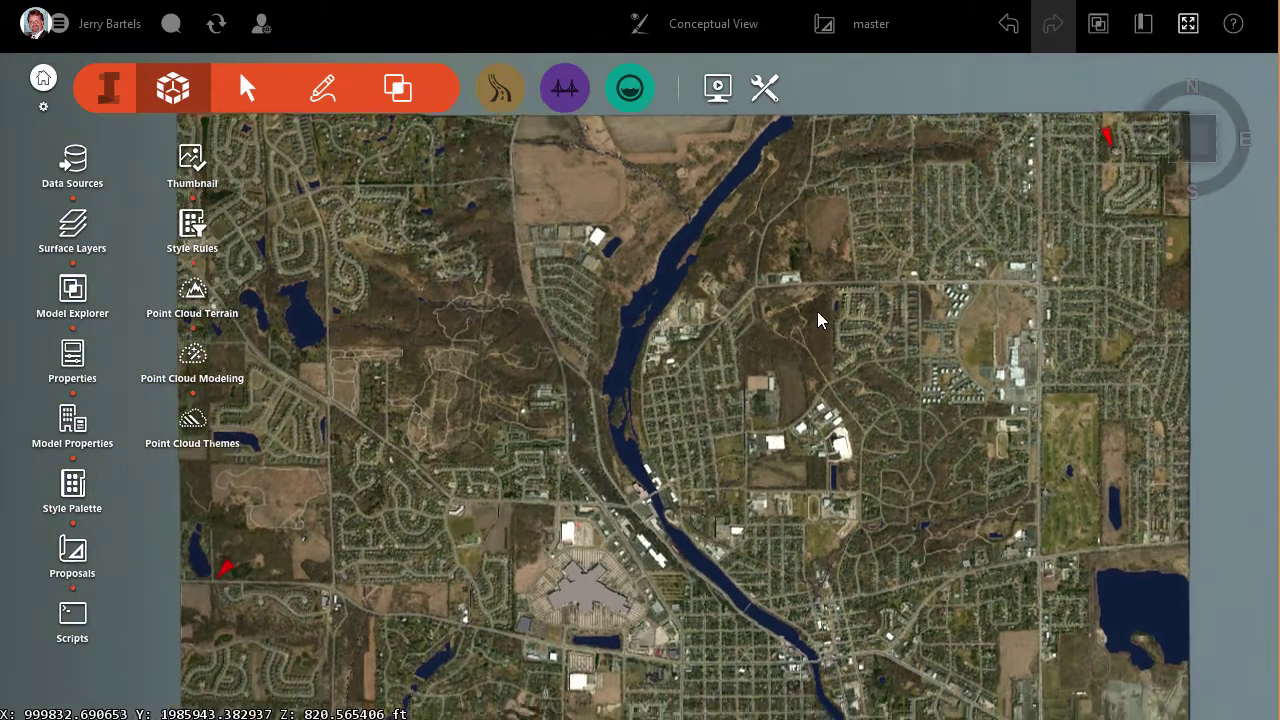
scroll(818, 308, "down", 1)
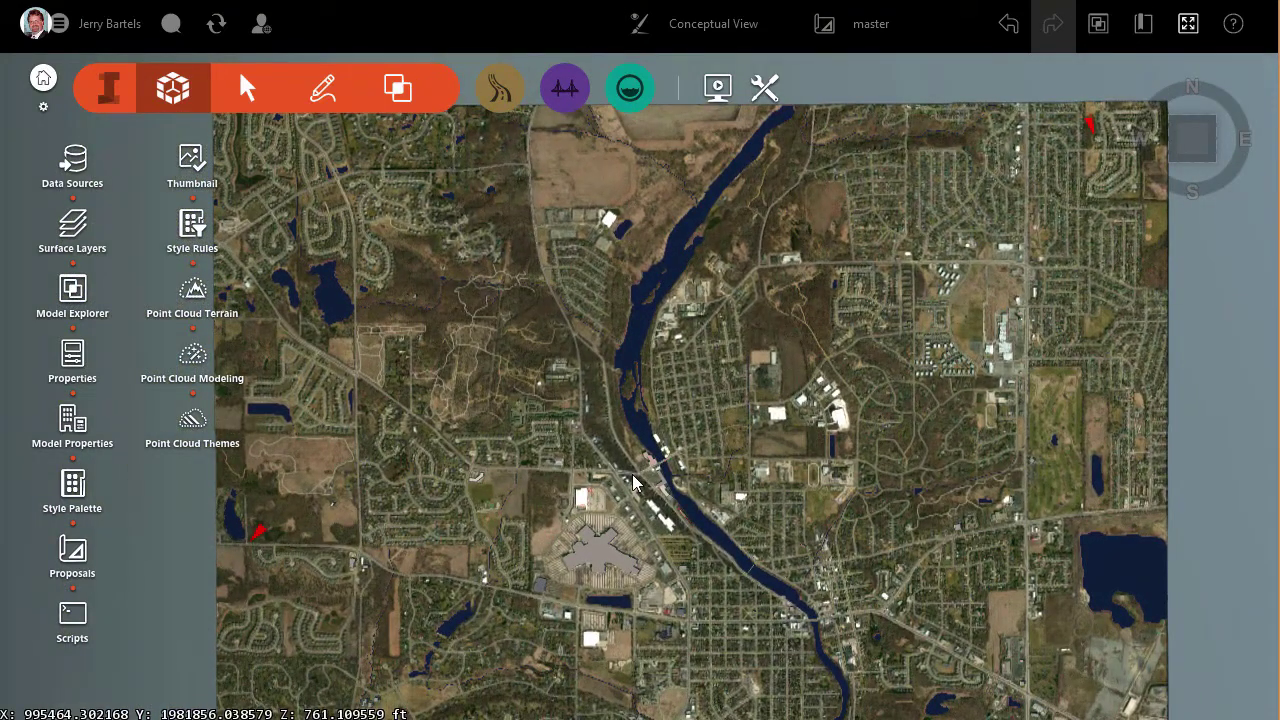
scroll(741, 448, "down", 1)
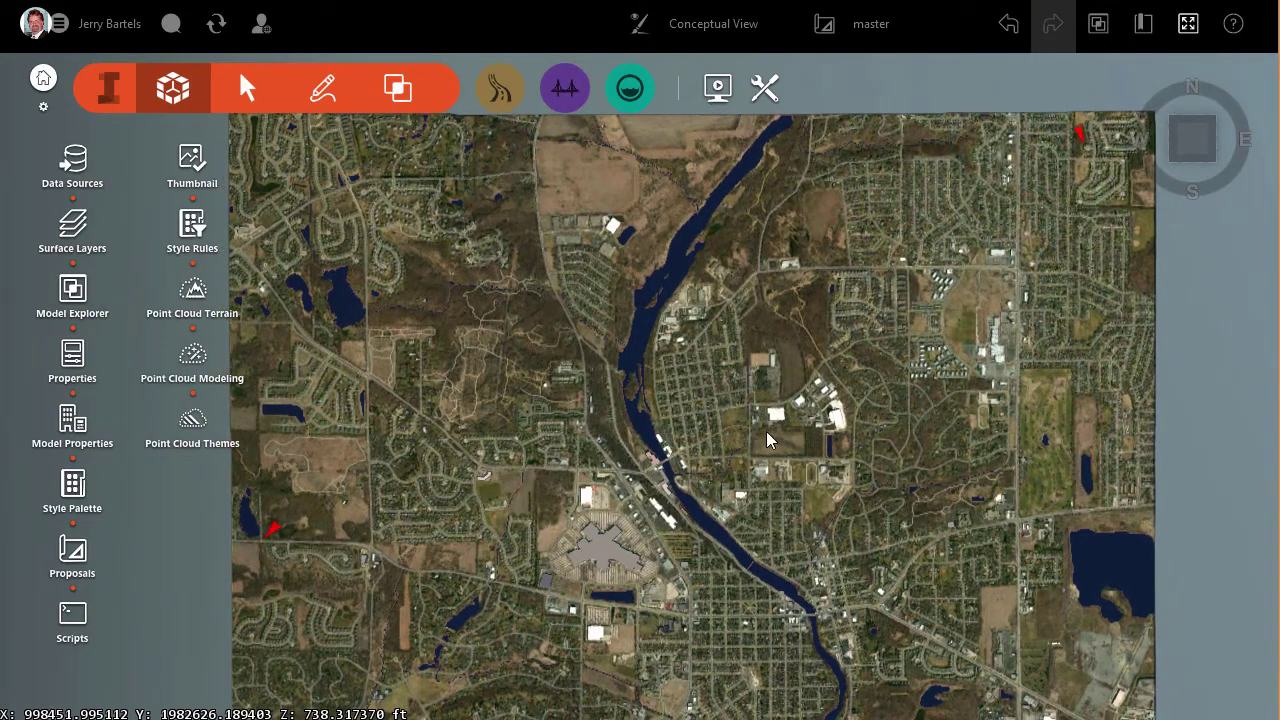
left_click_drag(741, 448, 767, 400)
scroll(763, 405, "down", 1)
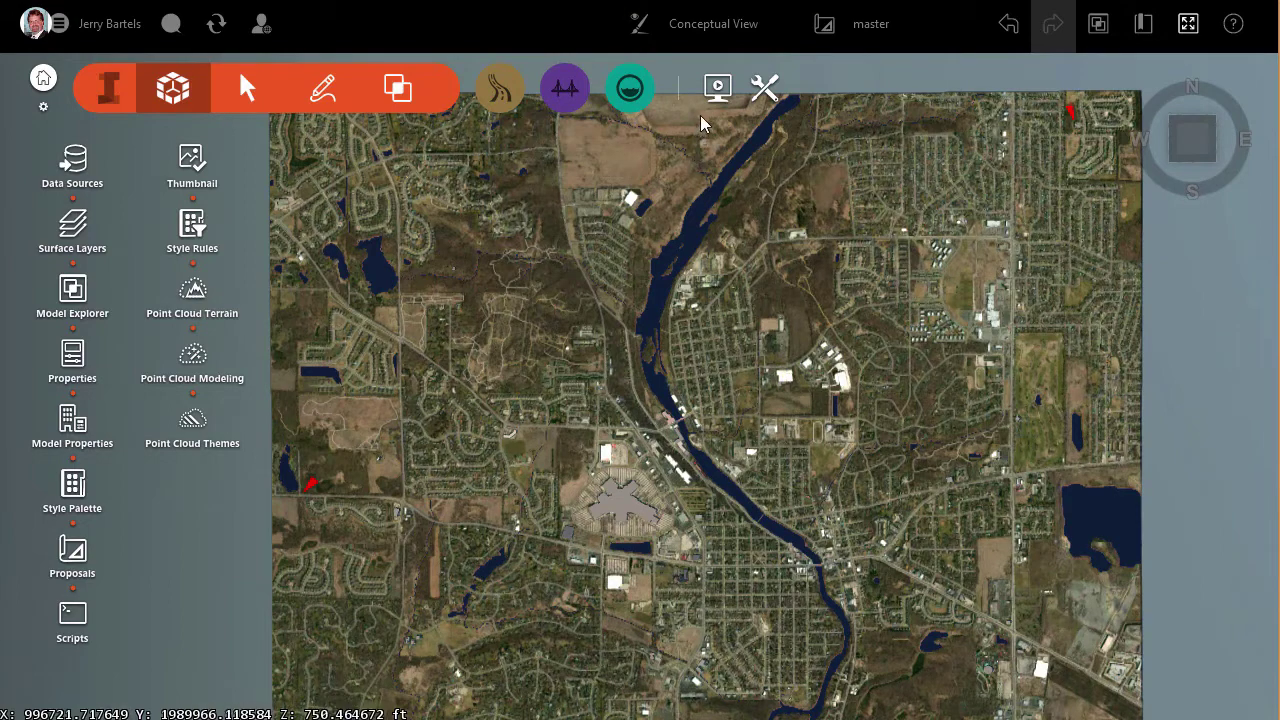
left_click(762, 88)
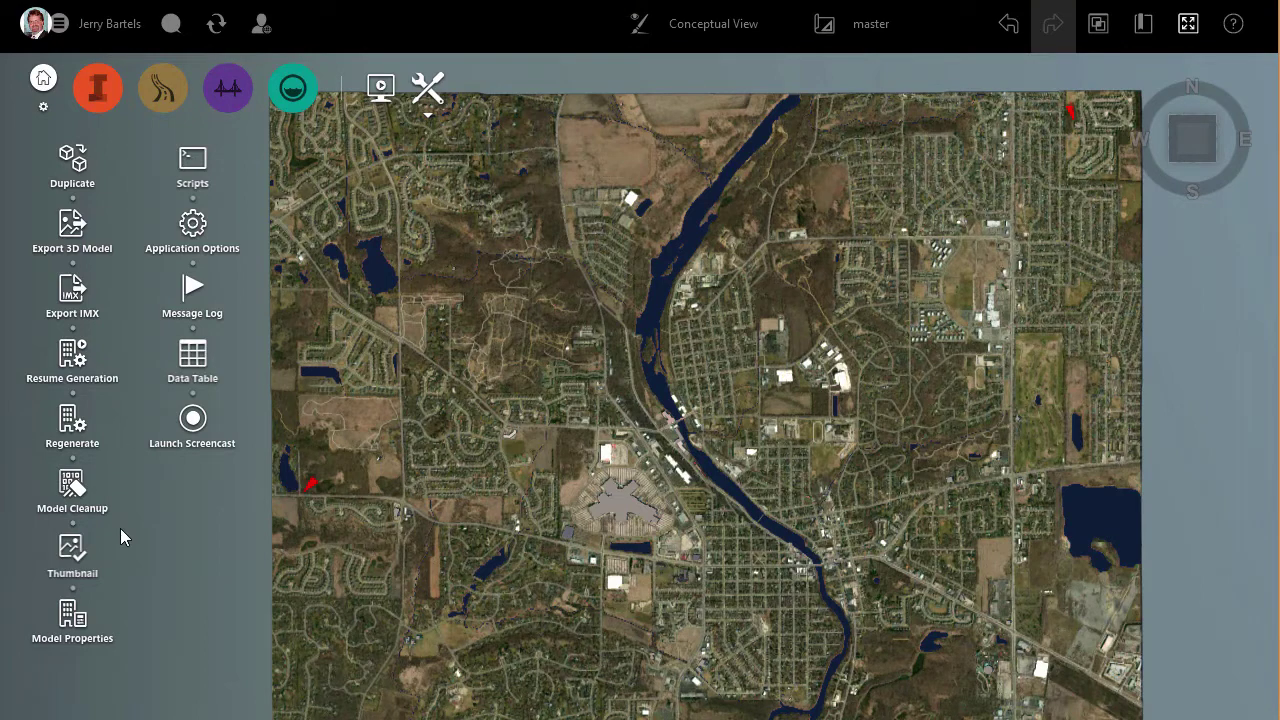
left_click(72, 614)
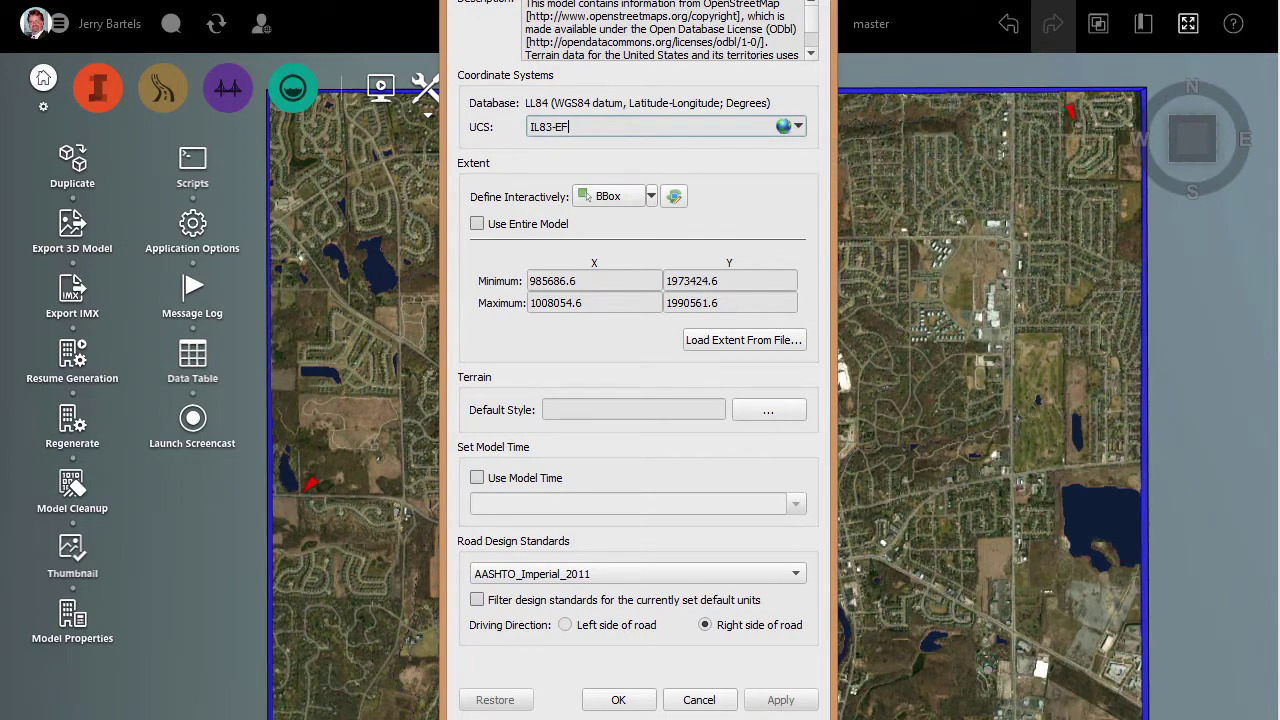
key("Return")
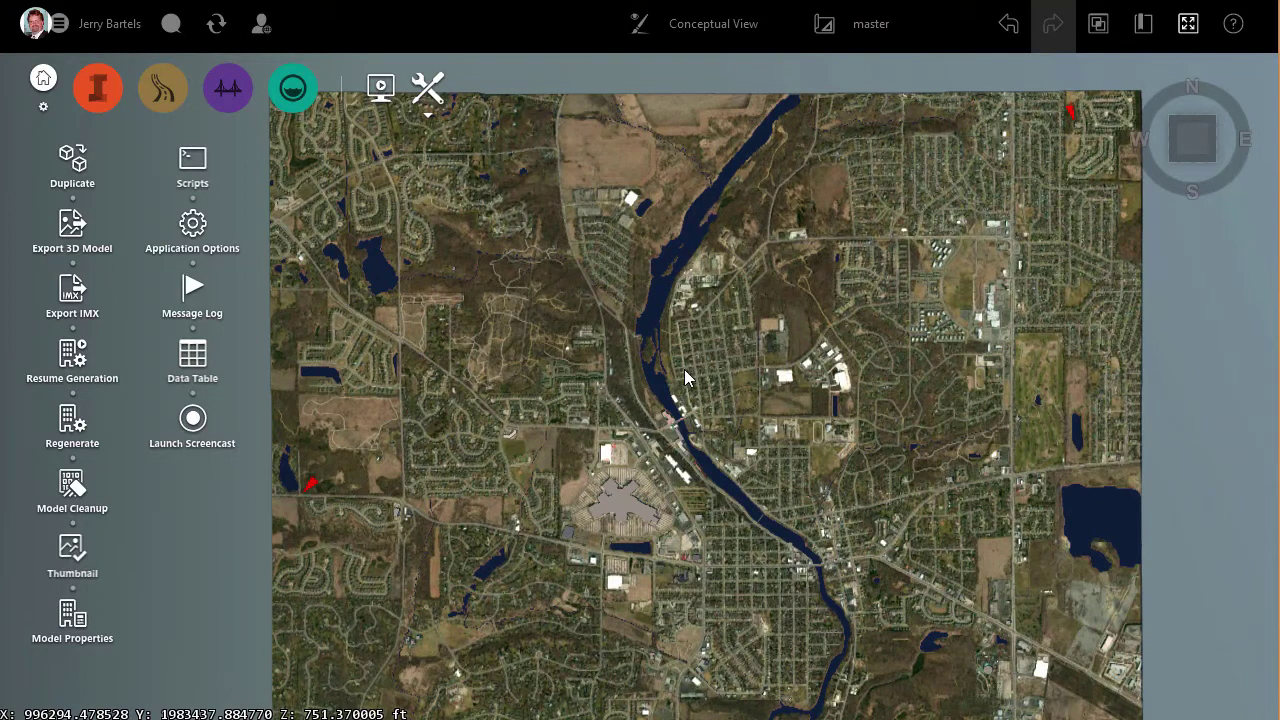
mouse_move(685, 370)
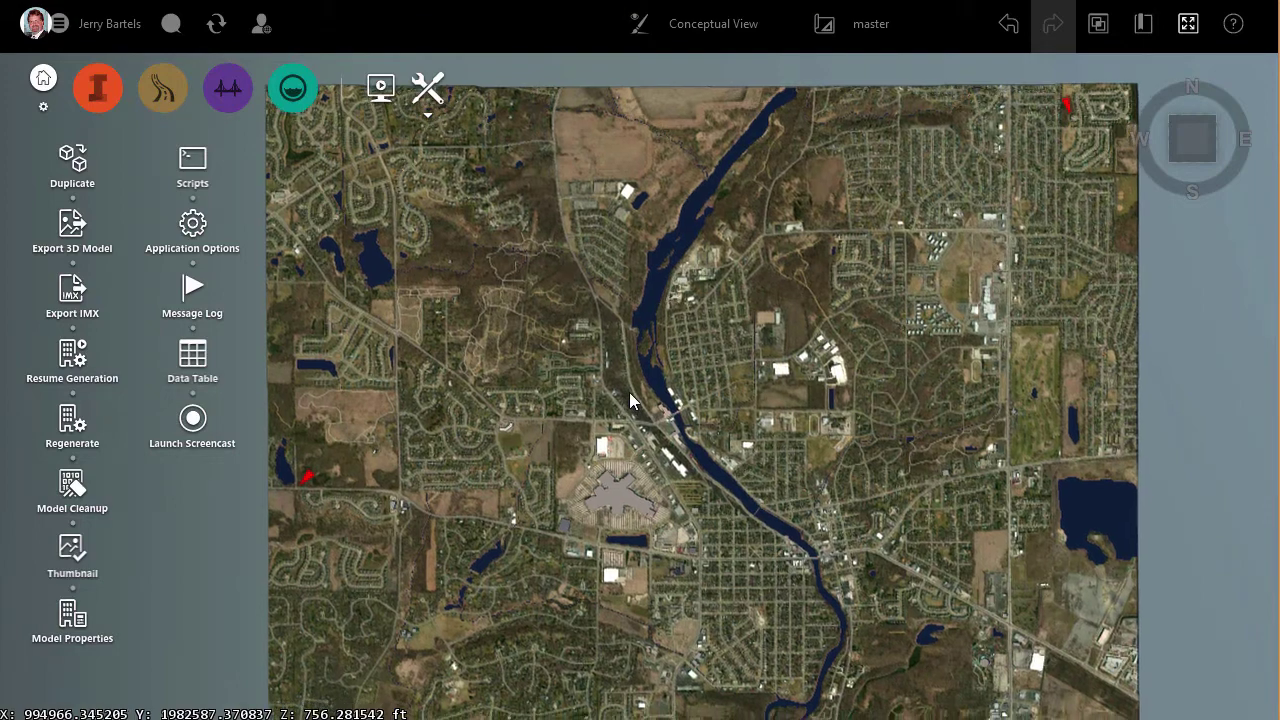
left_click_drag(629, 392, 621, 366)
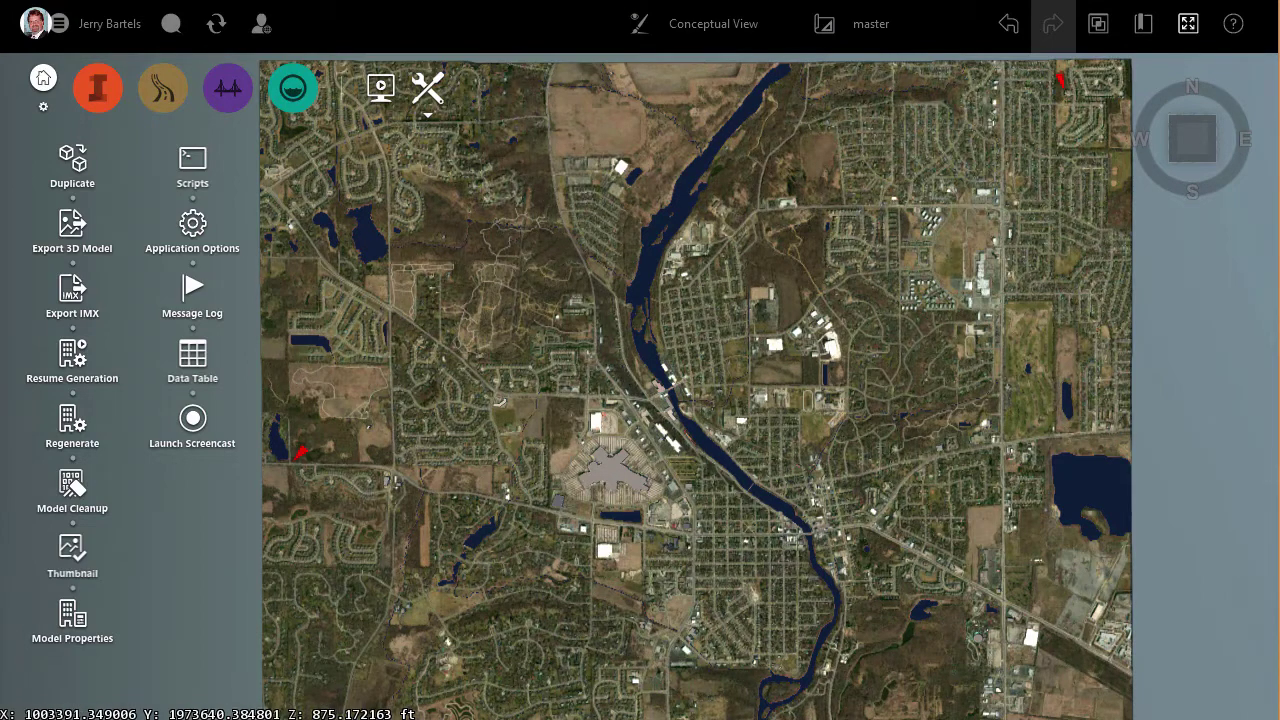
Switch to Civil 3D and start a new blank drawing, Drawing2
mouse_move(1005, 719)
left_click(930, 650)
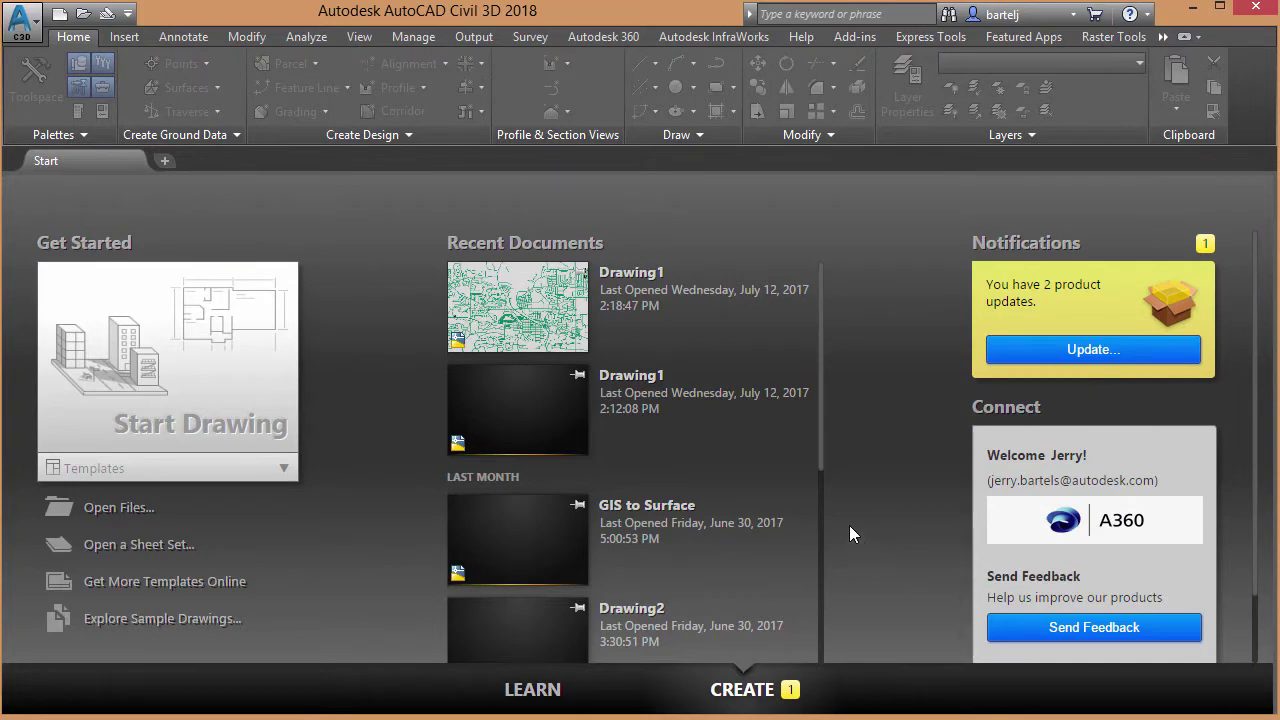
left_click(200, 340)
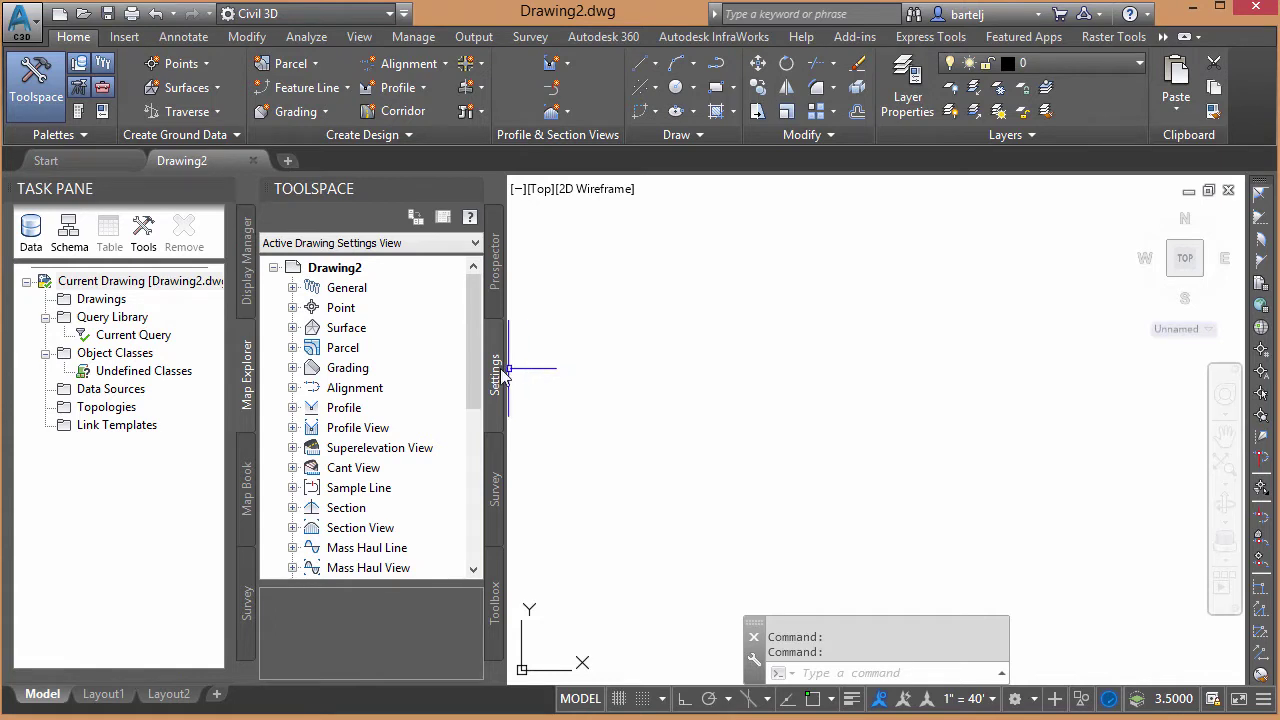
Set Drawing2's coordinate system to USA, Illinois: NAD83 Illinois State Planes, East Zone, US Foot (IL83-EF)
right_click(350, 270)
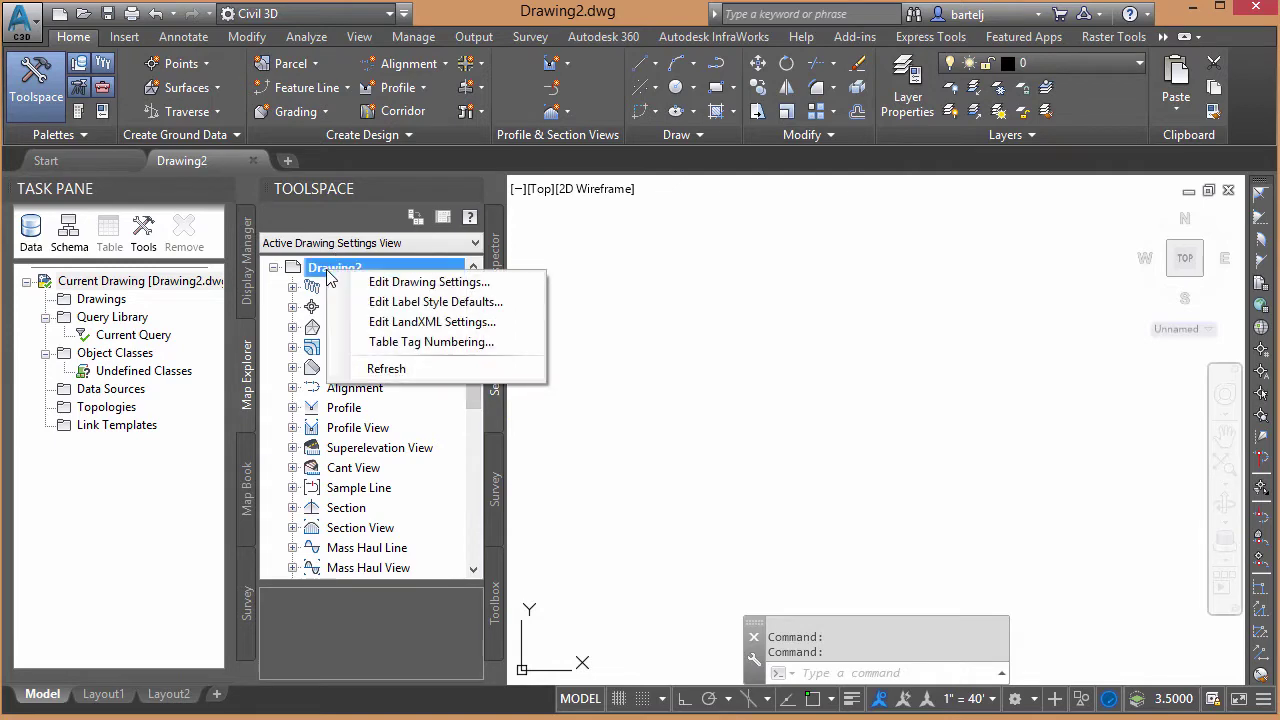
left_click(392, 283)
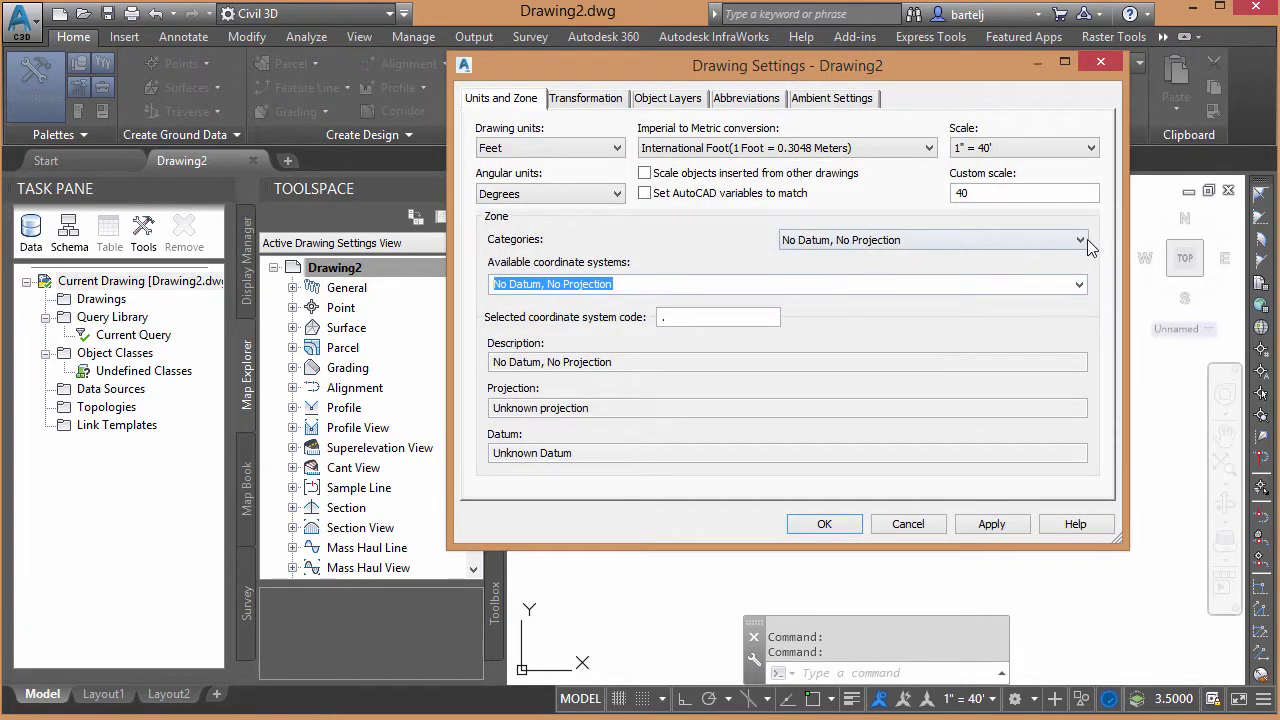
left_click(1082, 239)
left_click_drag(1081, 283, 1112, 560)
left_click(1078, 260)
left_click(986, 258)
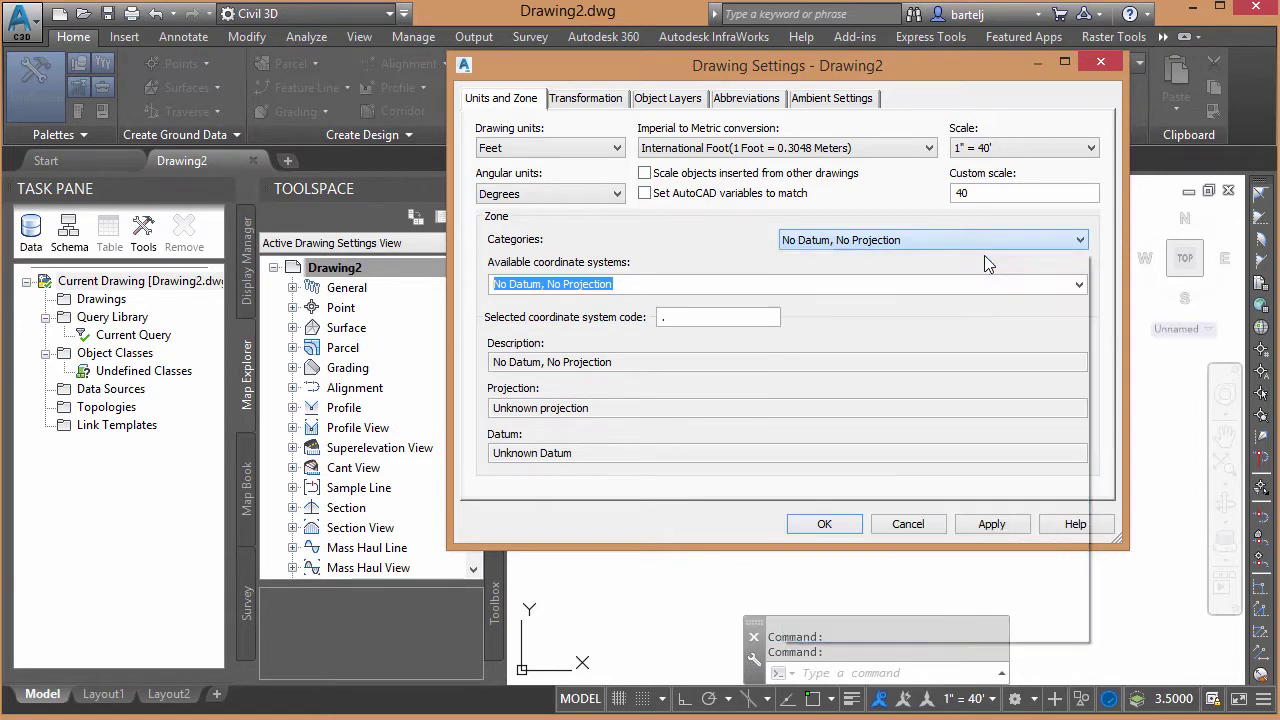
left_click(1079, 284)
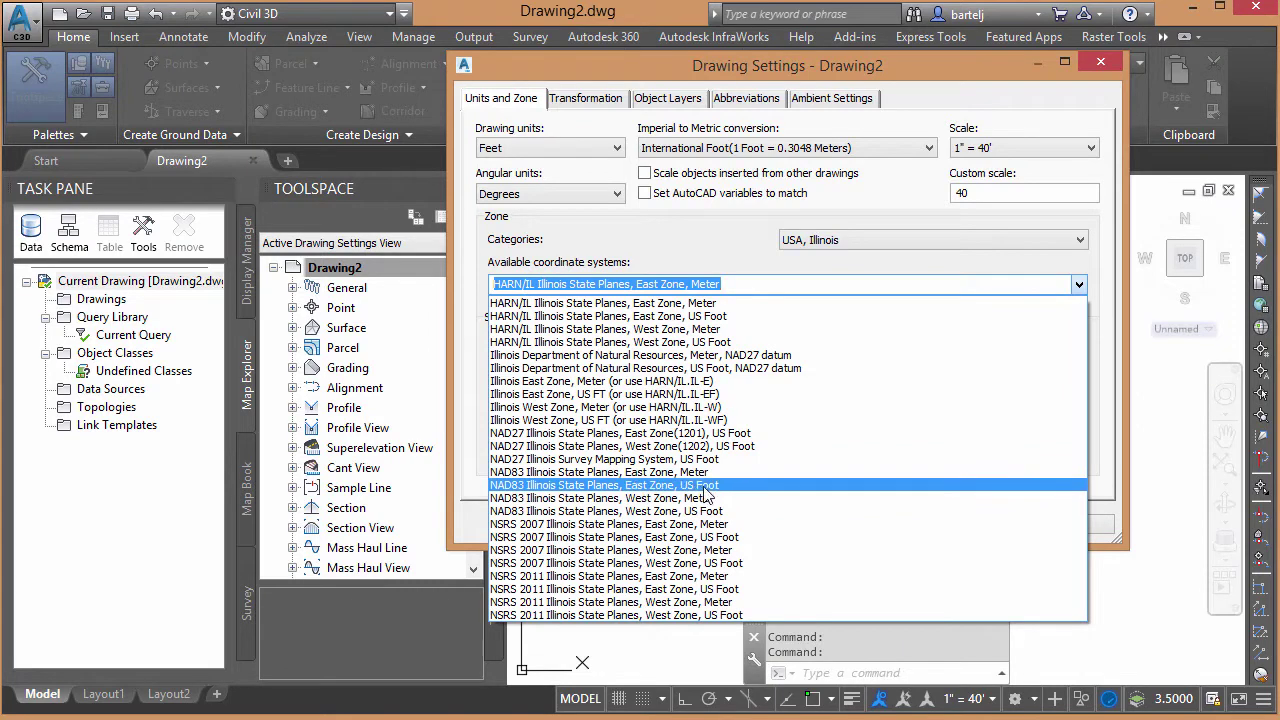
left_click(710, 485)
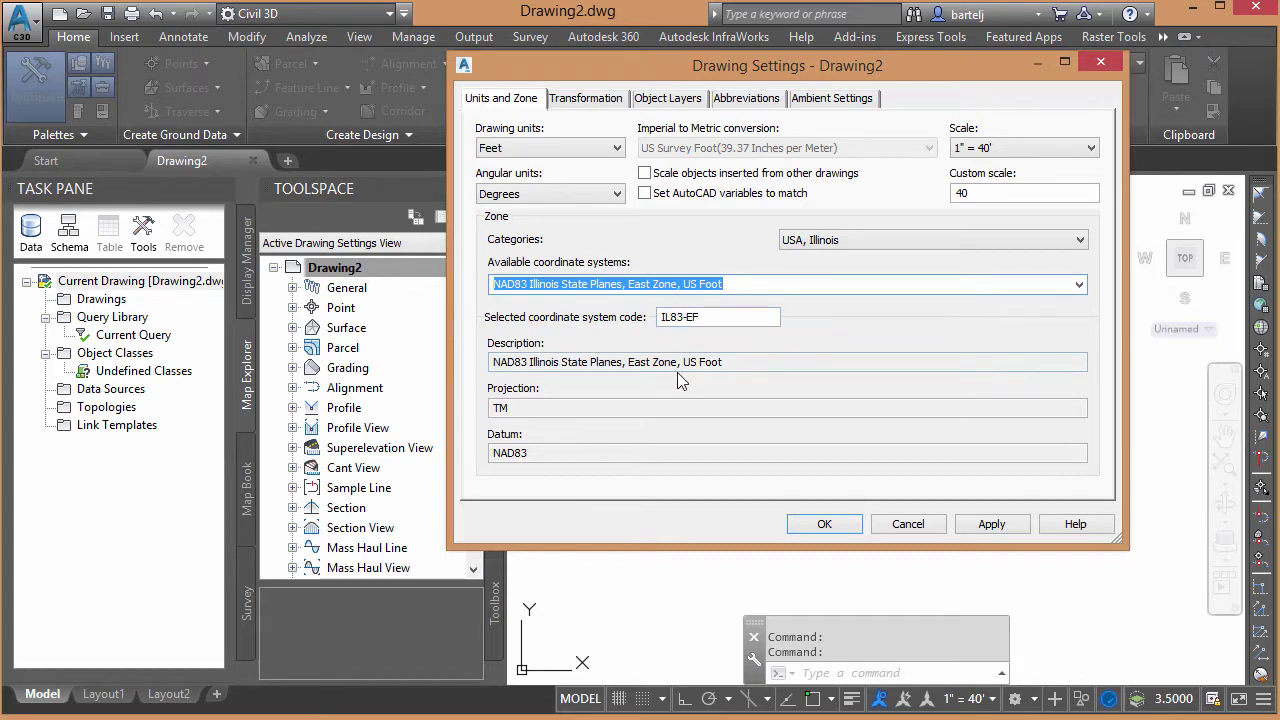
left_click(823, 525)
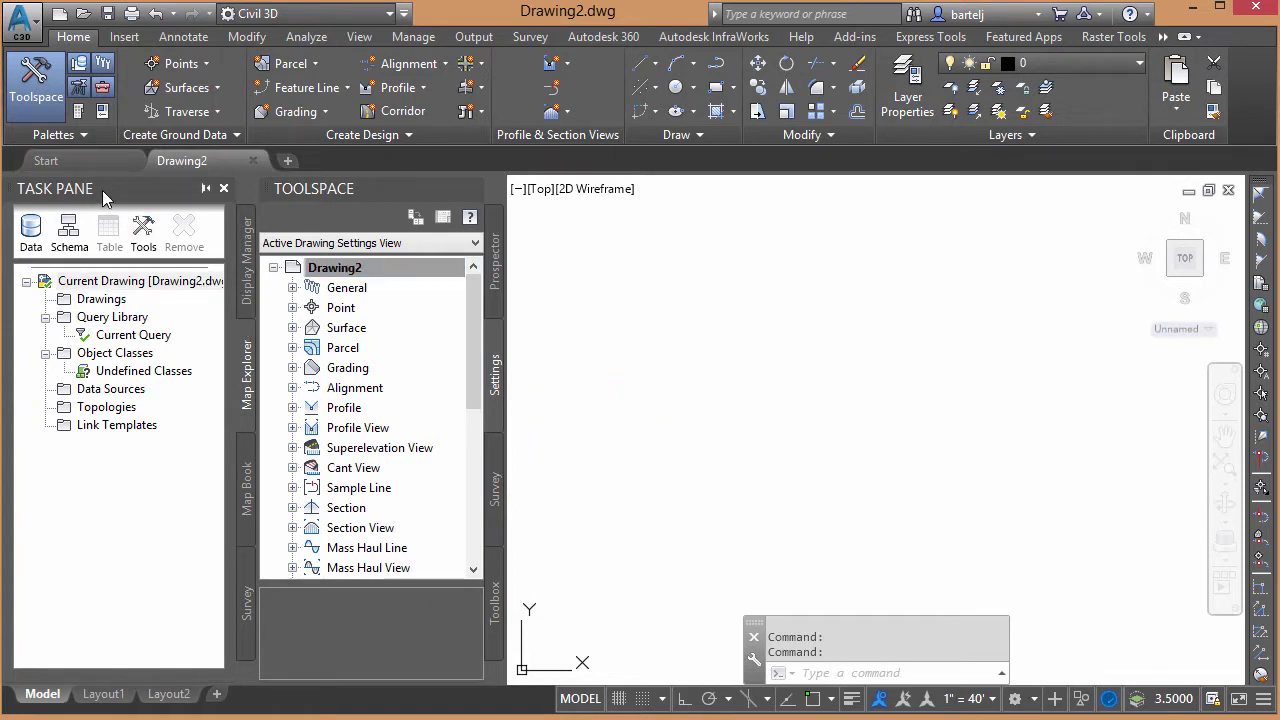
Close the Map Task Pane, turn it back on from the Palettes panel, and show its Data options
left_click(224, 188)
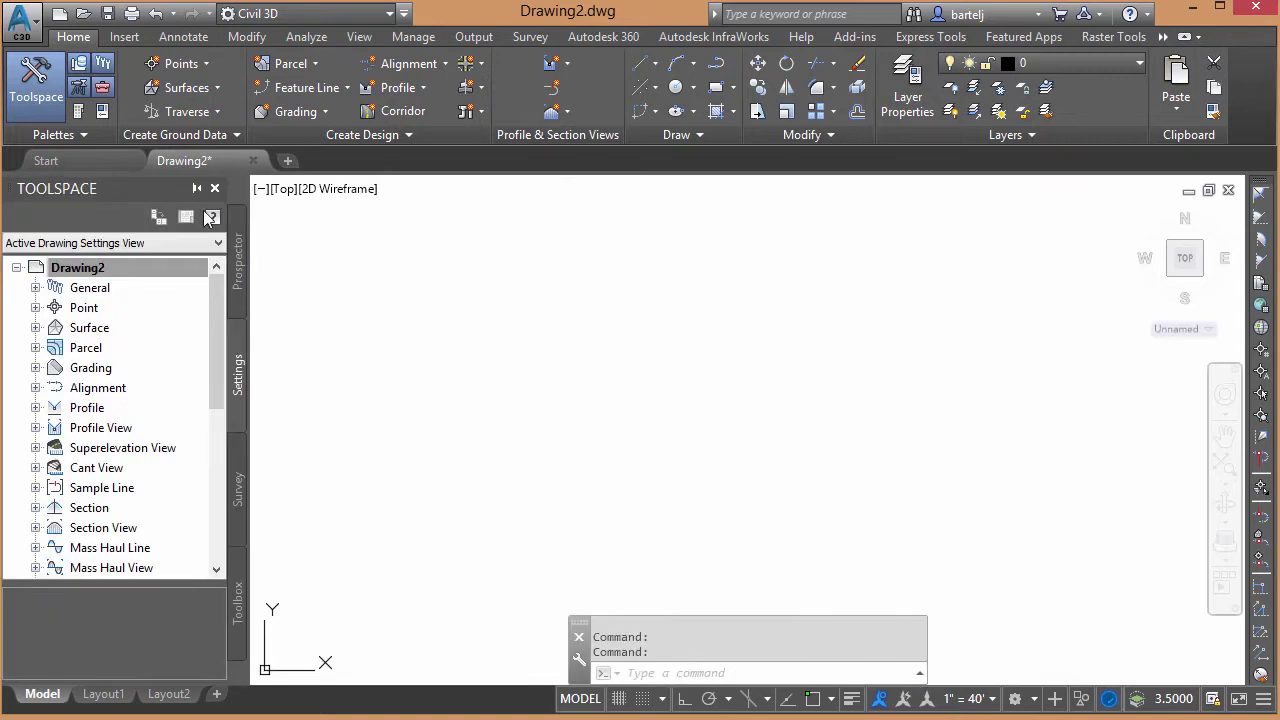
left_click(84, 134)
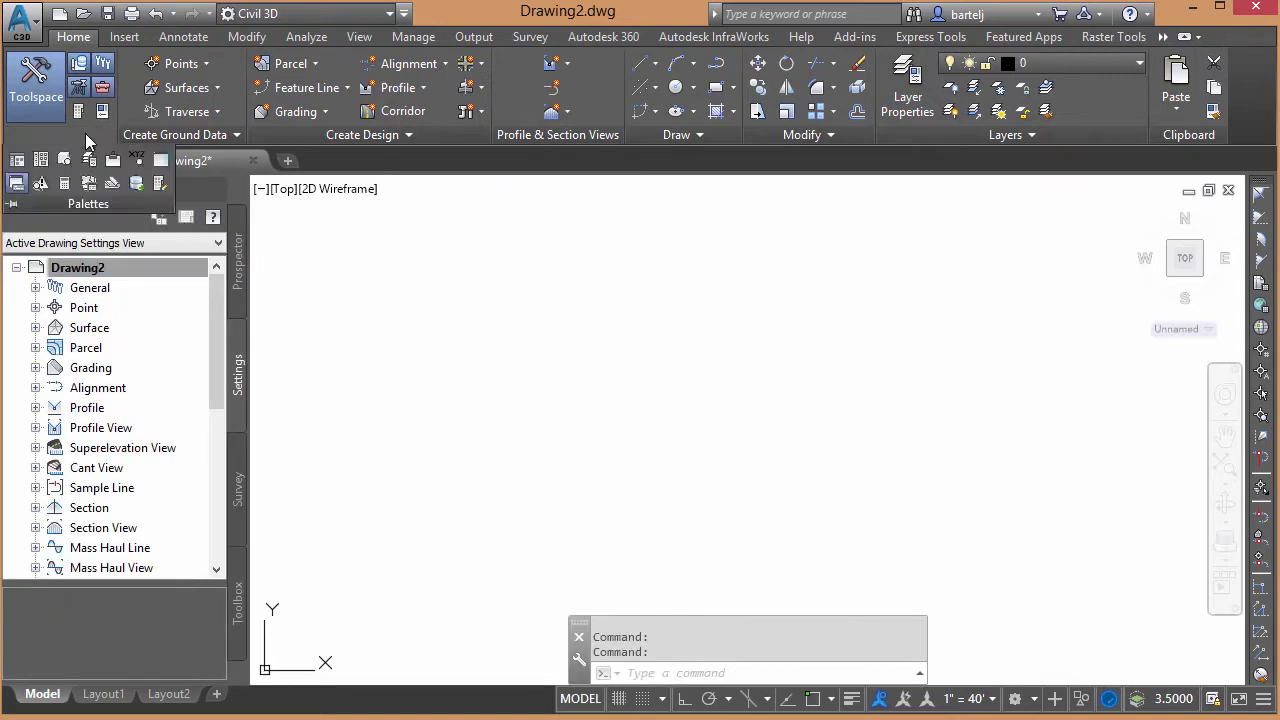
left_click(161, 166)
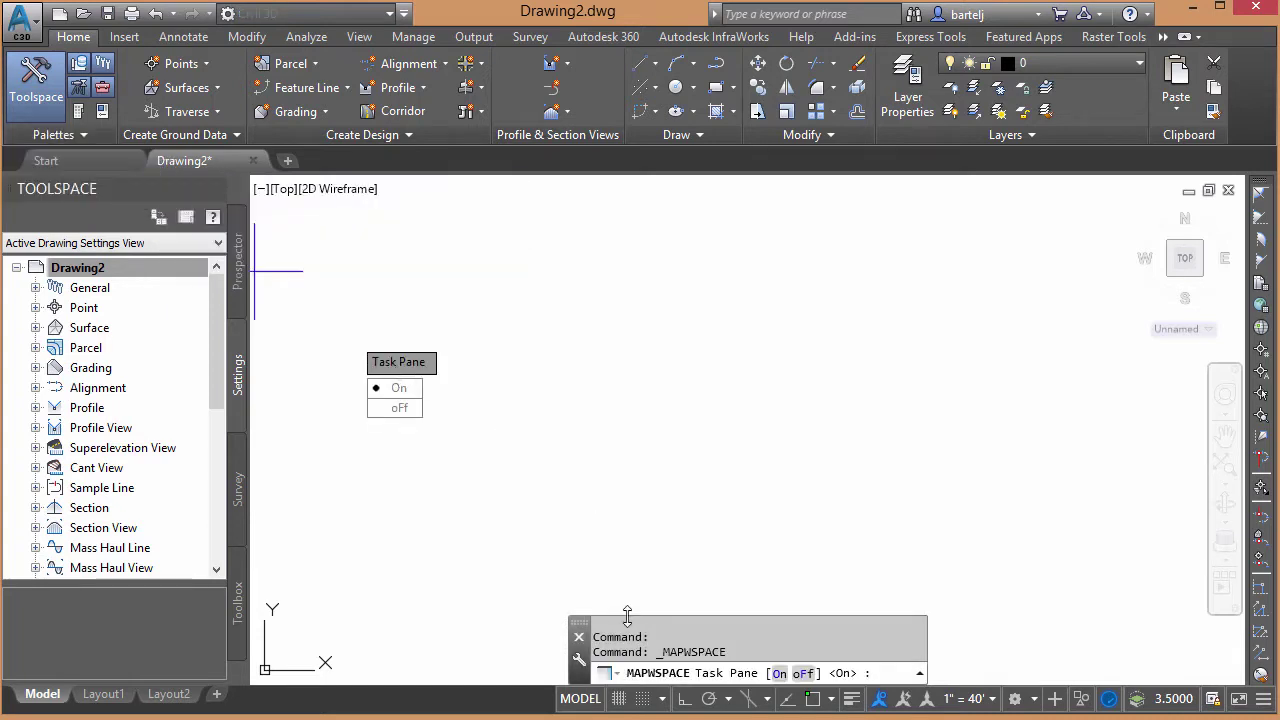
left_click(780, 674)
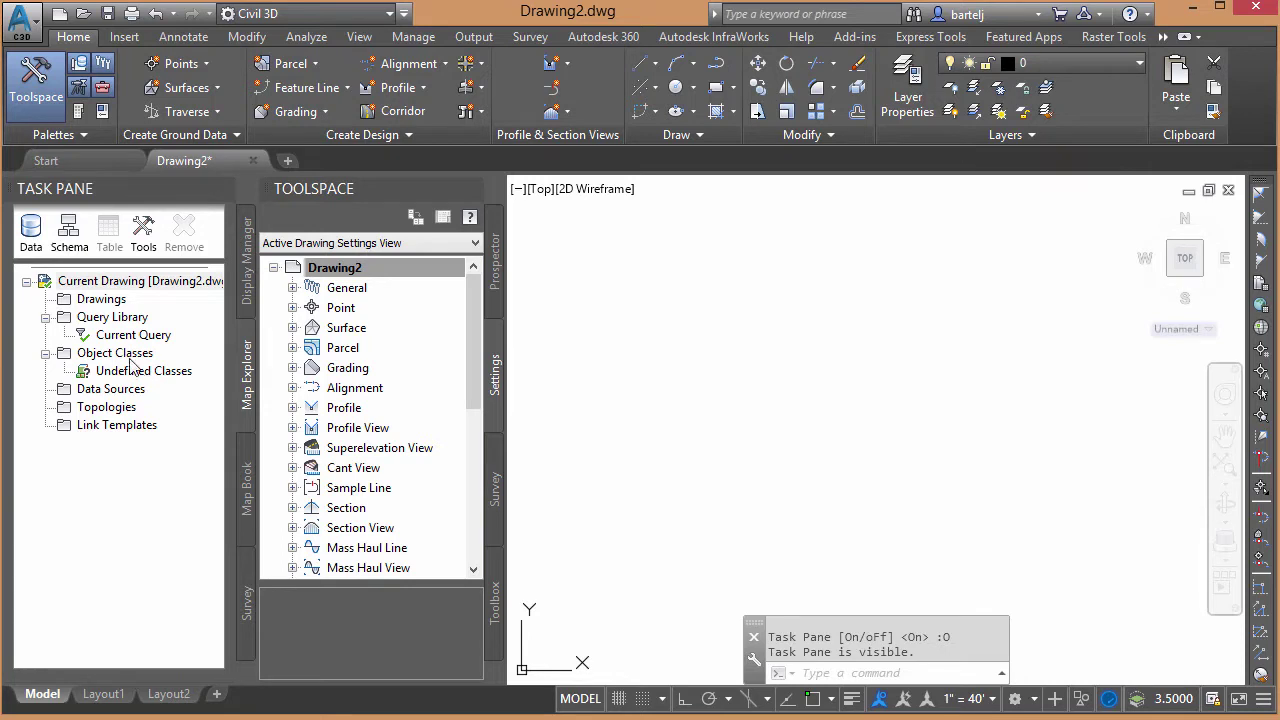
left_click(31, 237)
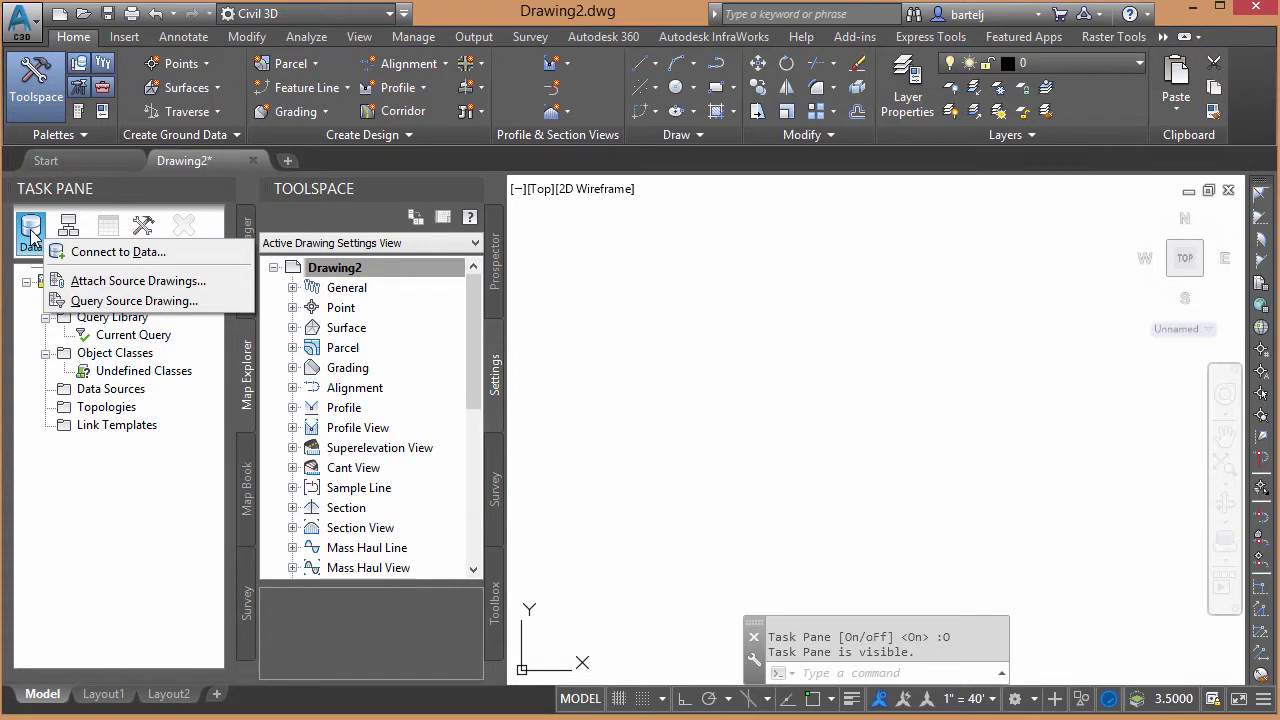
Create the SQLite connection SQLite_1 with test.sqlite from the InfraWorks model folder as its source file
left_click(115, 252)
left_click(195, 289)
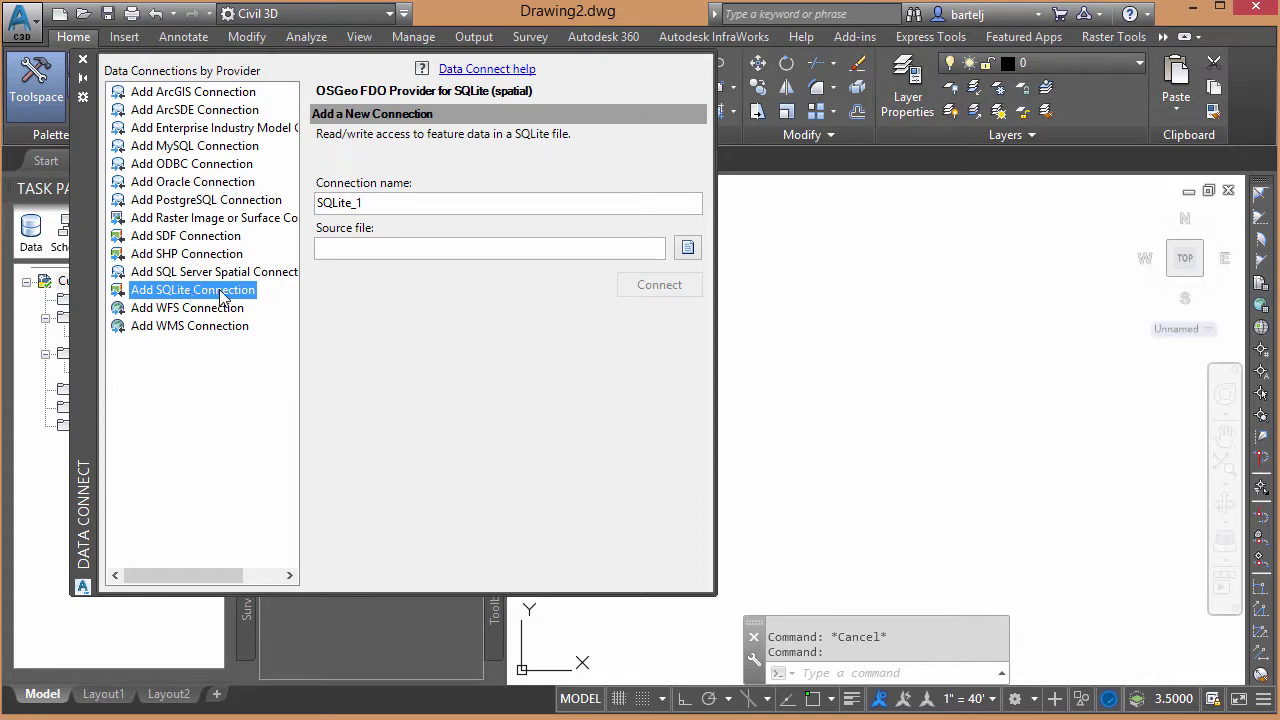
left_click(688, 249)
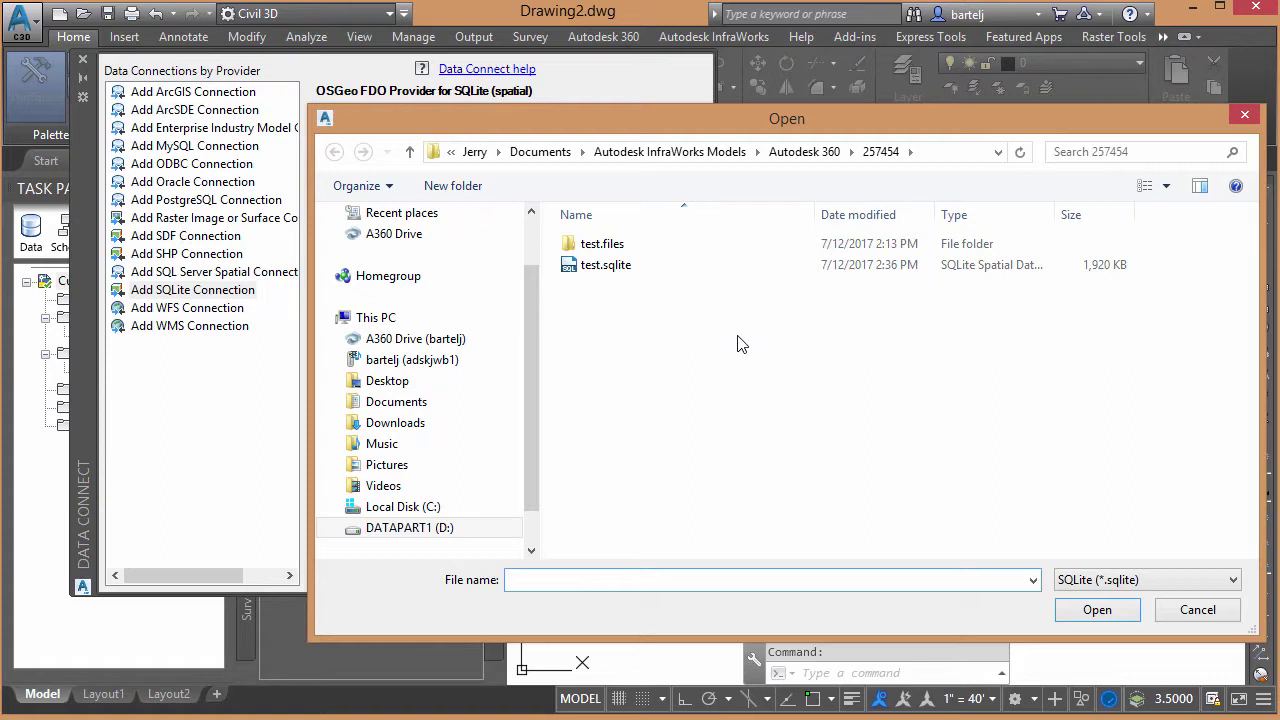
left_click(592, 276)
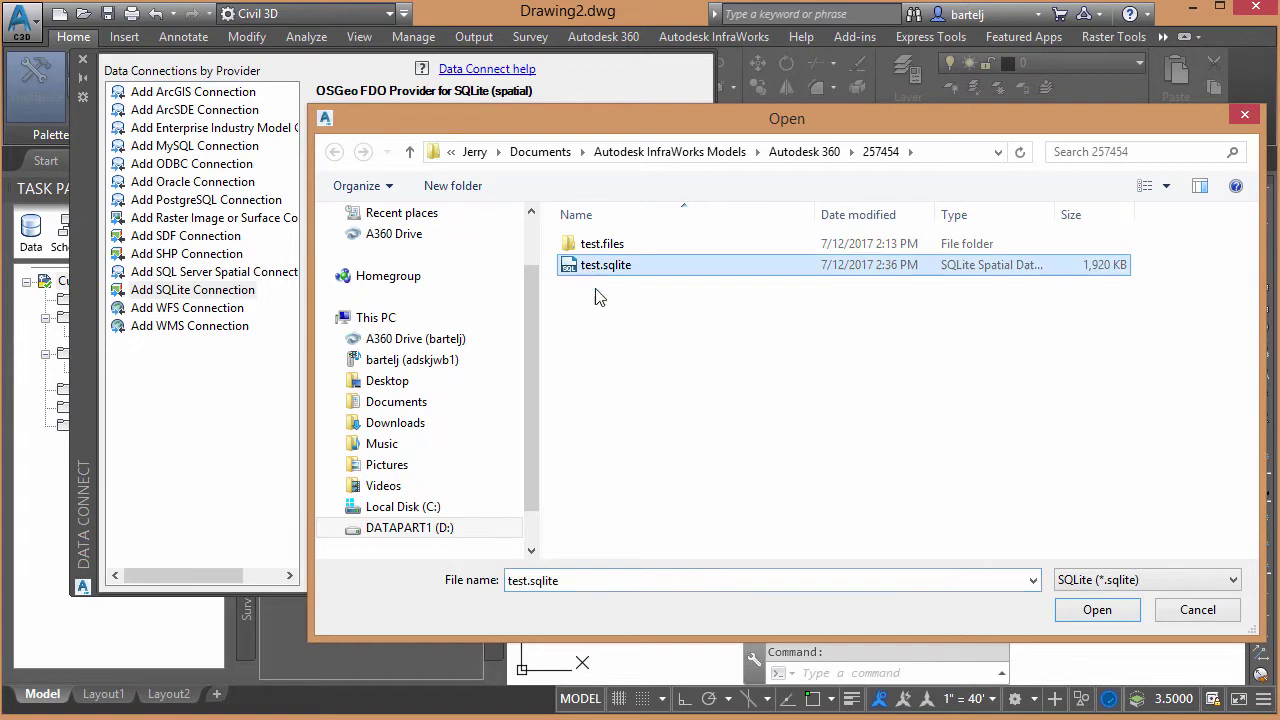
left_click(1066, 612)
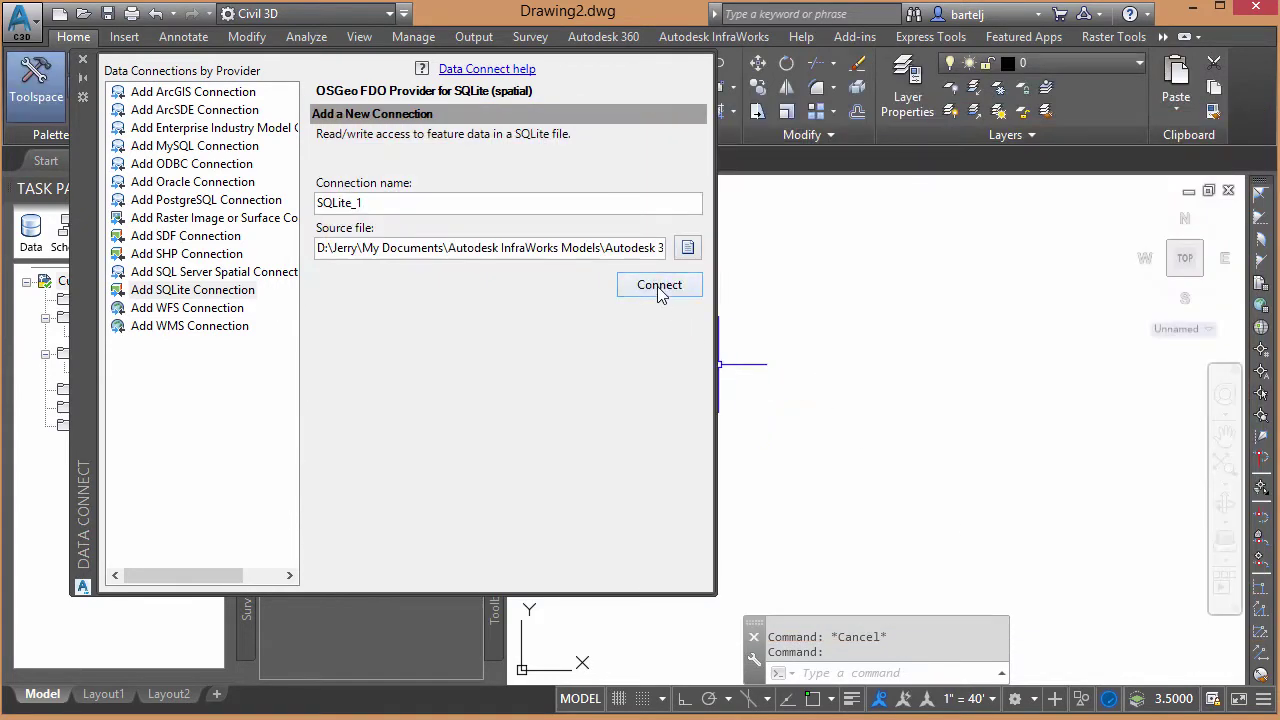
Connect to SQLite_1 and tick the COVERAGES and ROADS feature classes
left_click(660, 290)
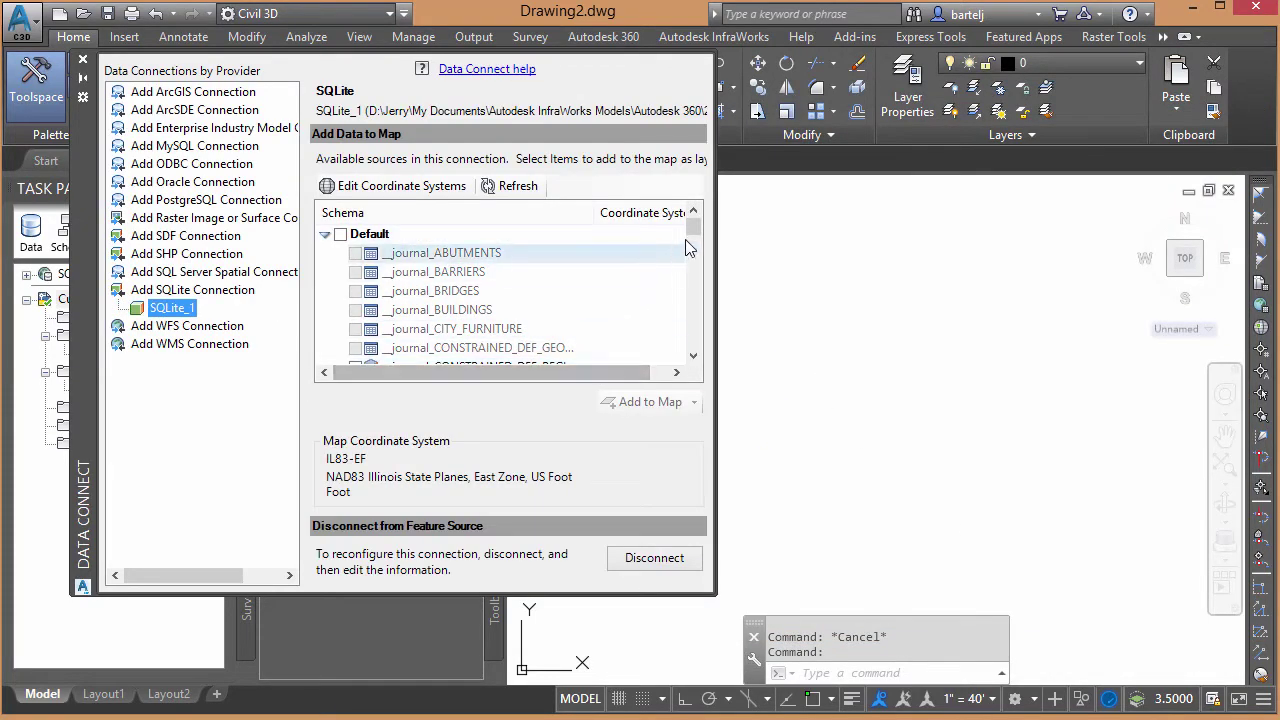
left_click_drag(696, 229, 698, 295)
left_click(356, 291)
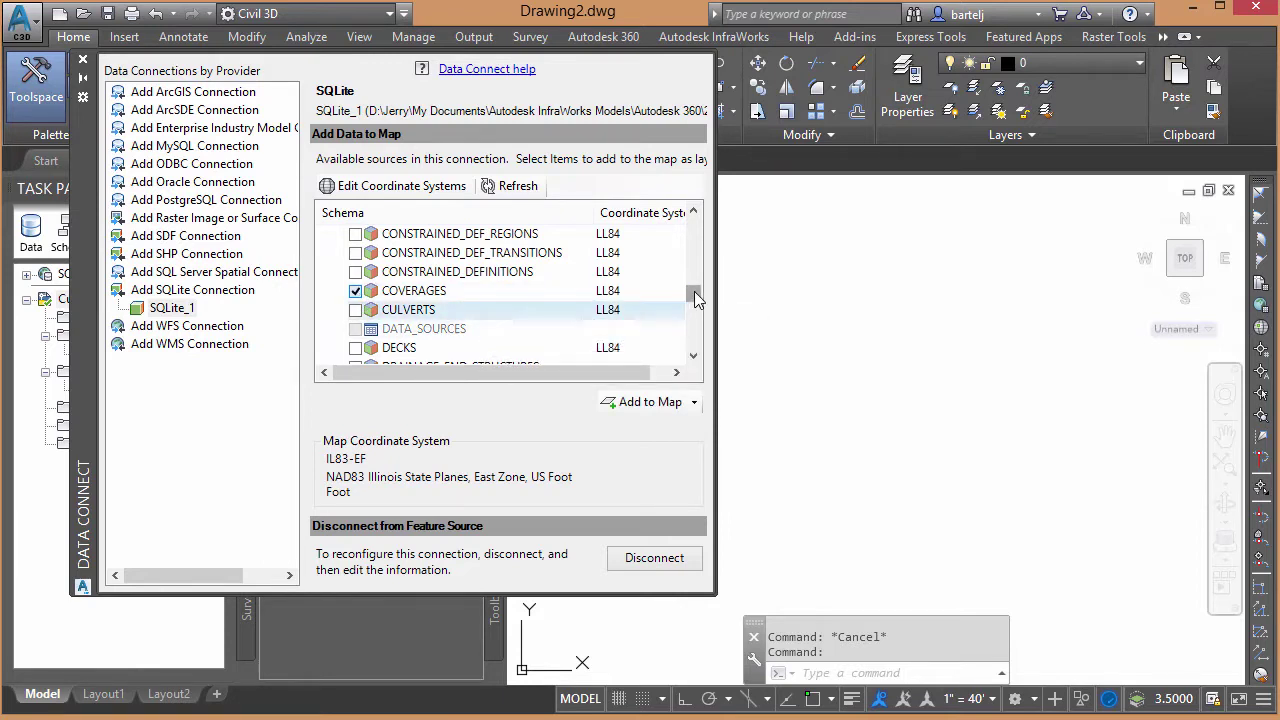
left_click_drag(694, 291, 702, 330)
left_click(355, 290)
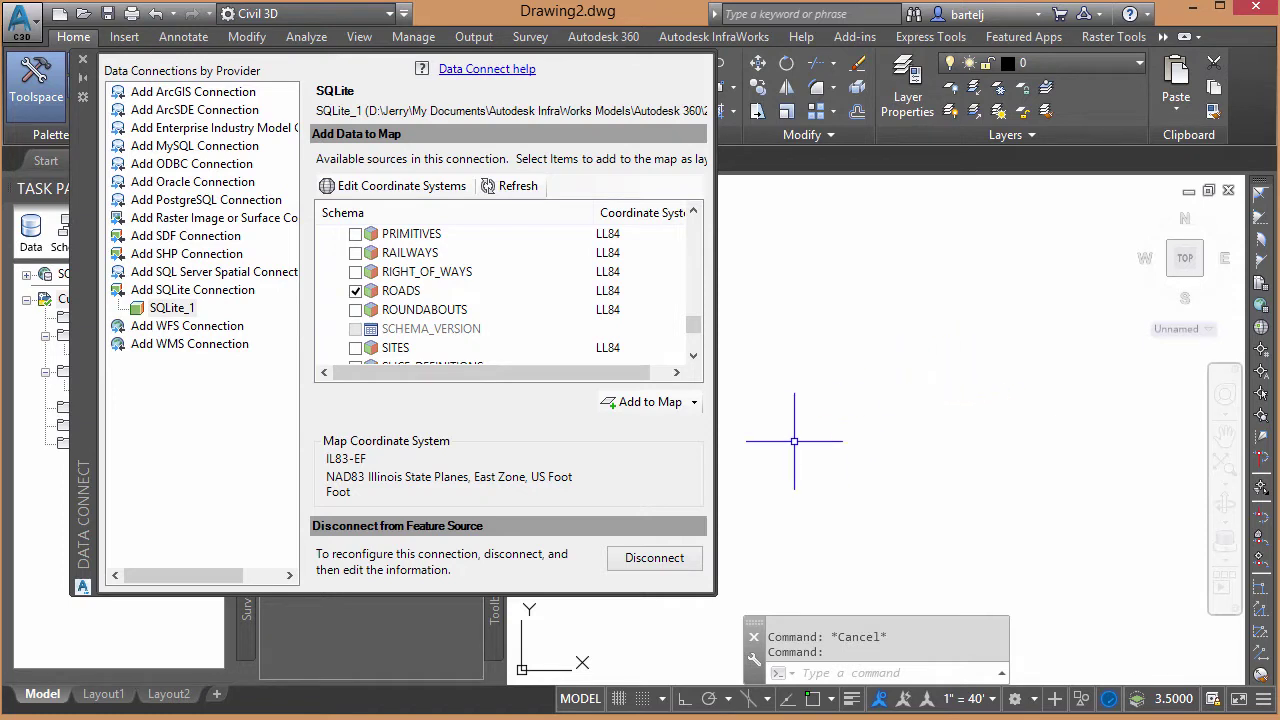
Add COVERAGES and ROADS to the map and show the Display Manager layer list
left_click(626, 402)
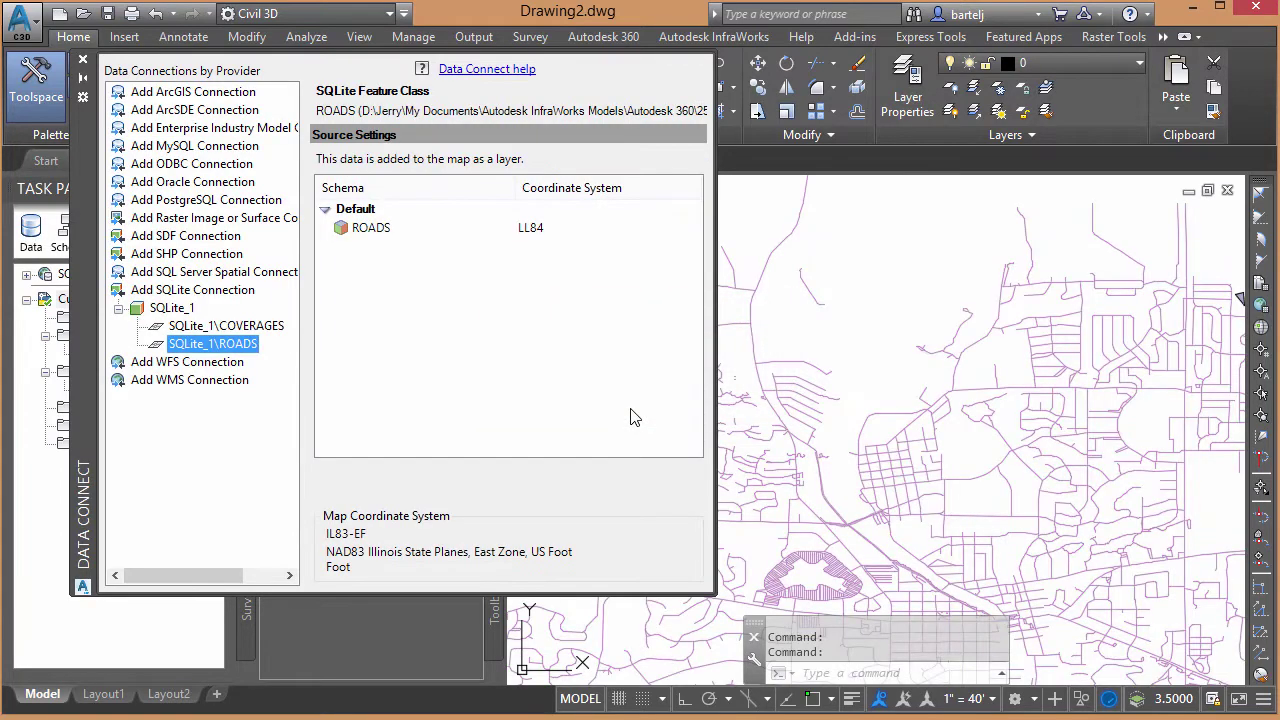
left_click(83, 60)
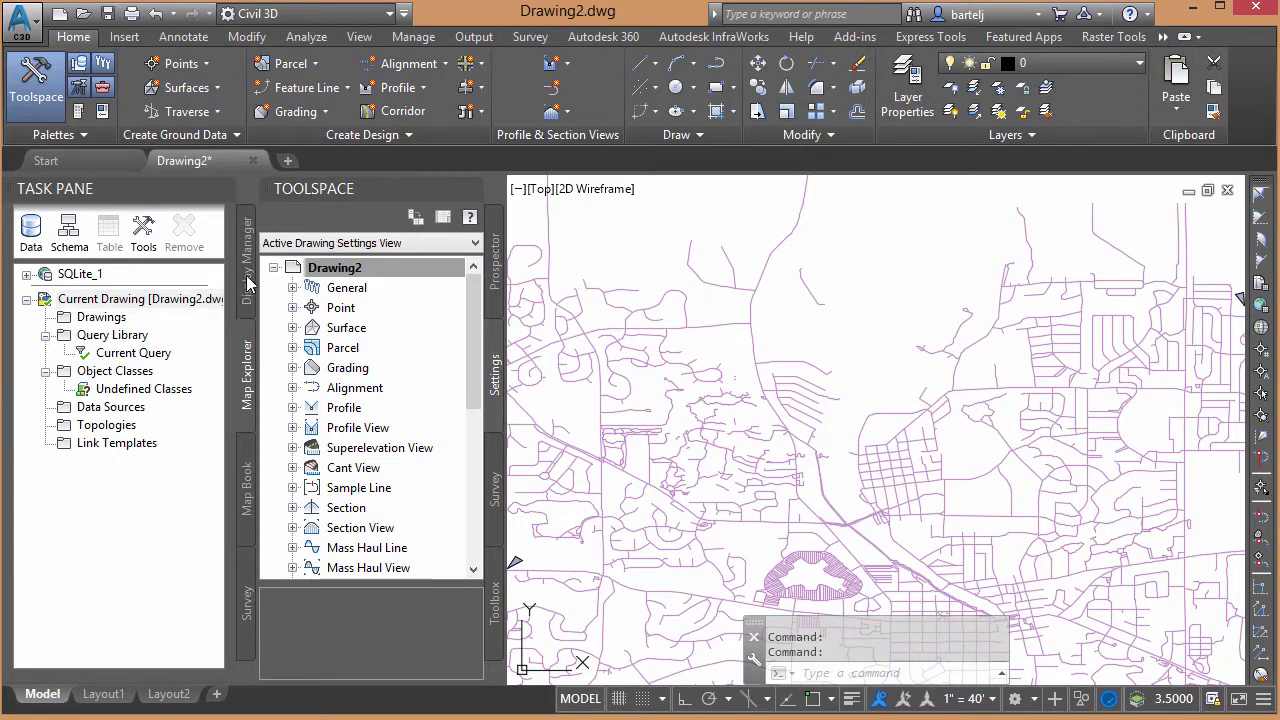
left_click(248, 284)
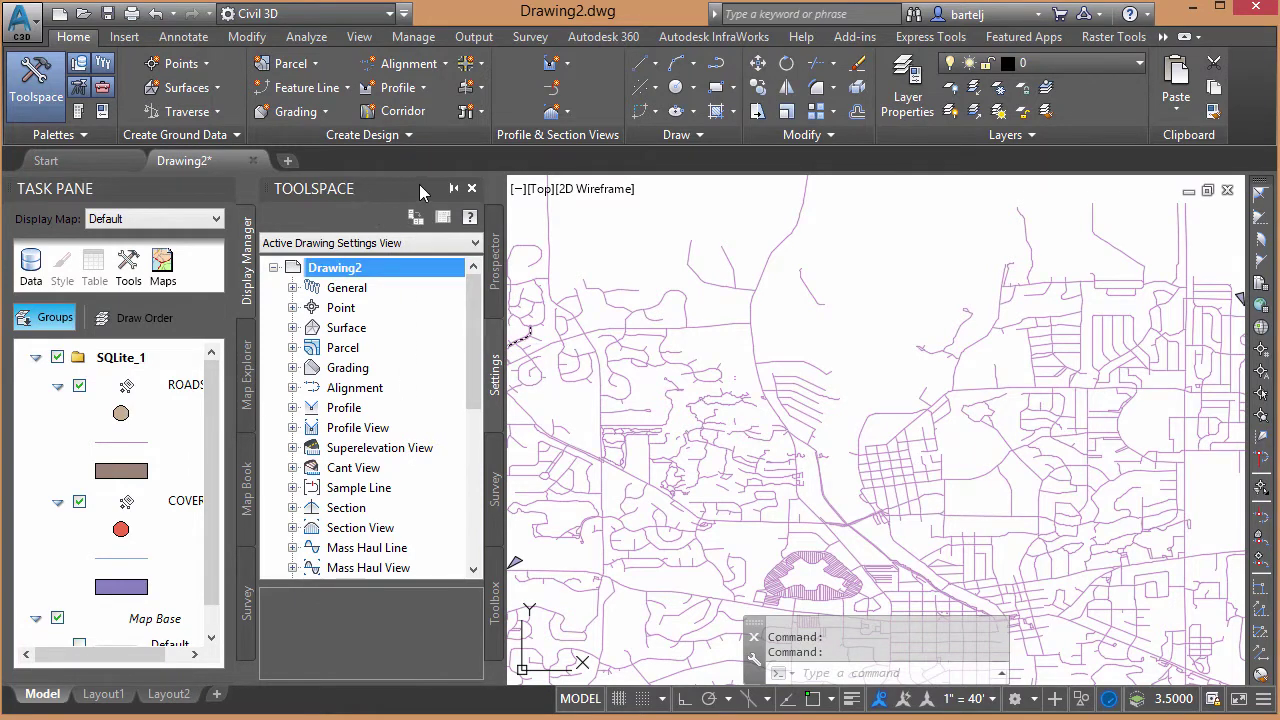
Rearrange the palettes so Toolspace is docked beside the Map Task Pane
left_click_drag(258, 250, 417, 268)
mouse_move(318, 195)
left_mouse_down()
mouse_move(1208, 215)
mouse_move(1193, 235)
mouse_move(1057, 206)
left_mouse_up()
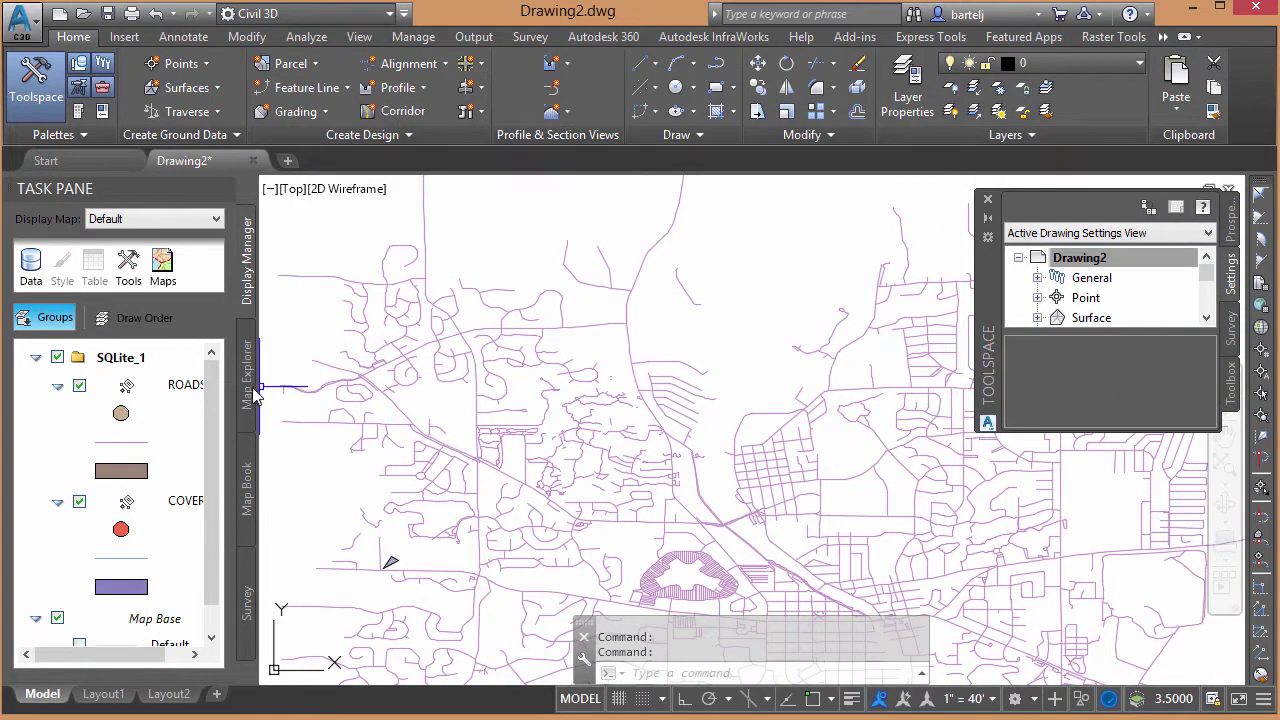
left_click_drag(258, 395, 305, 395)
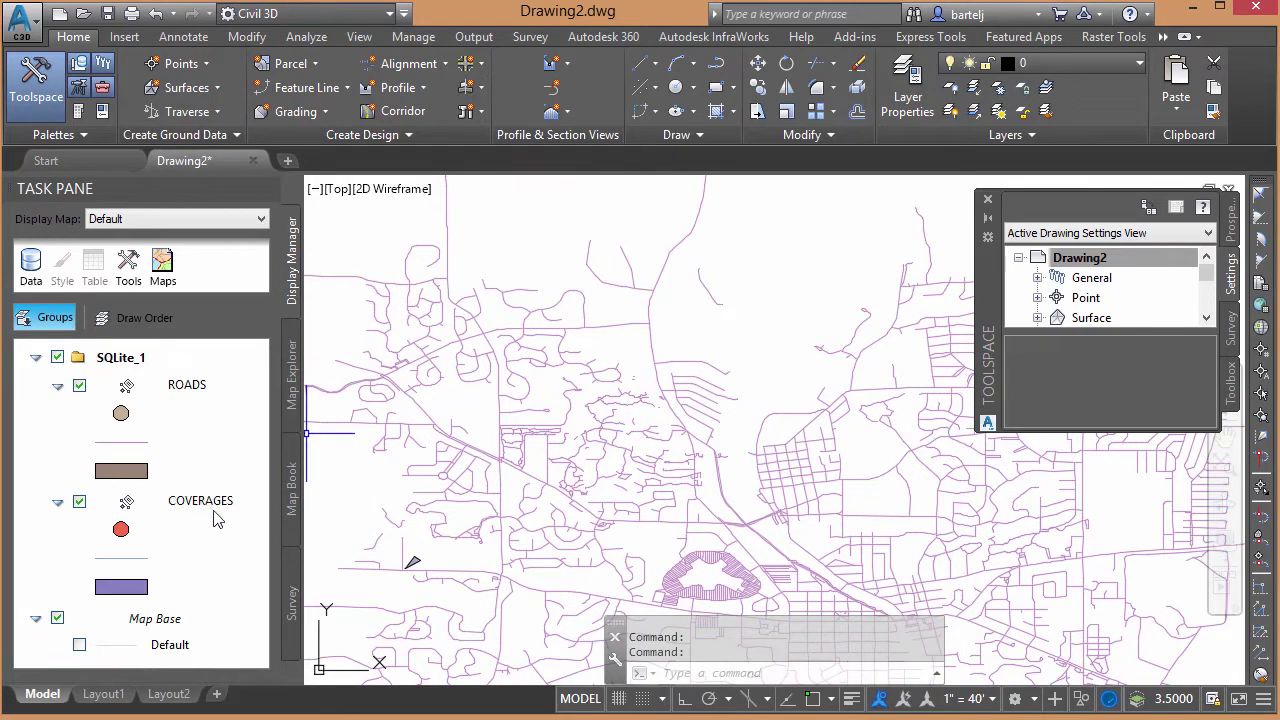
scroll(410, 589, "up", 5)
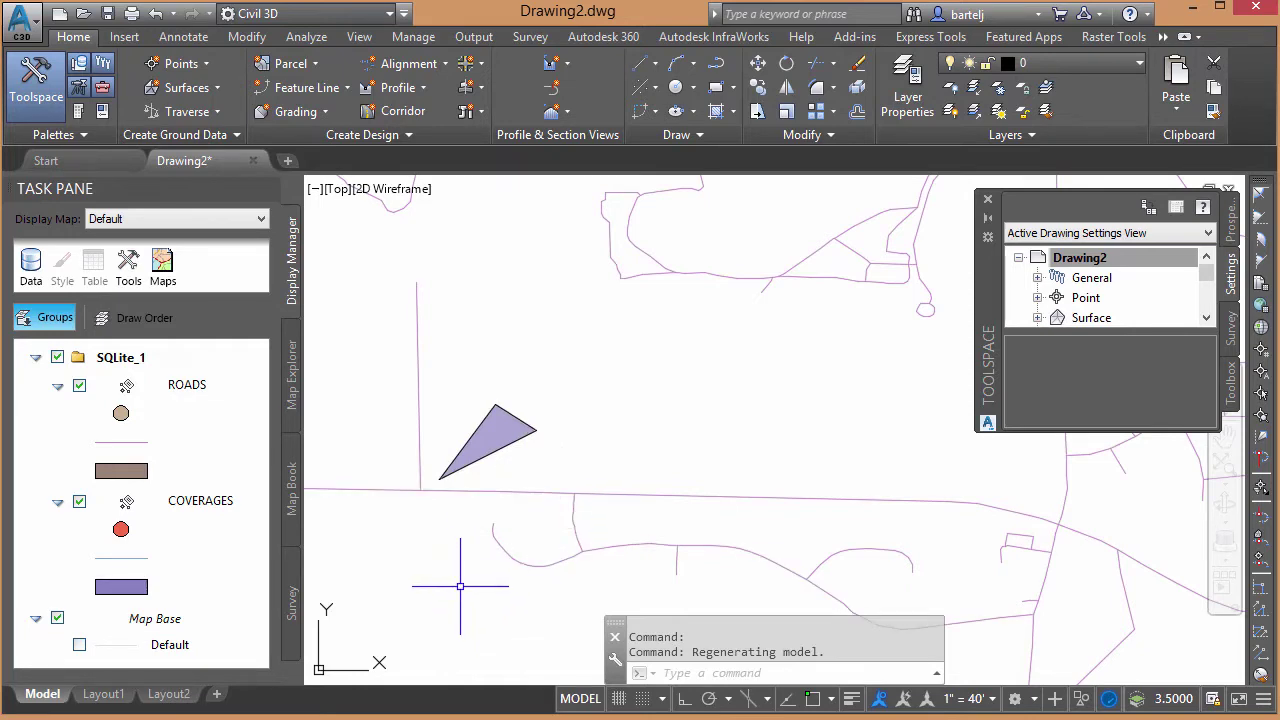
scroll(457, 586, "down", 3)
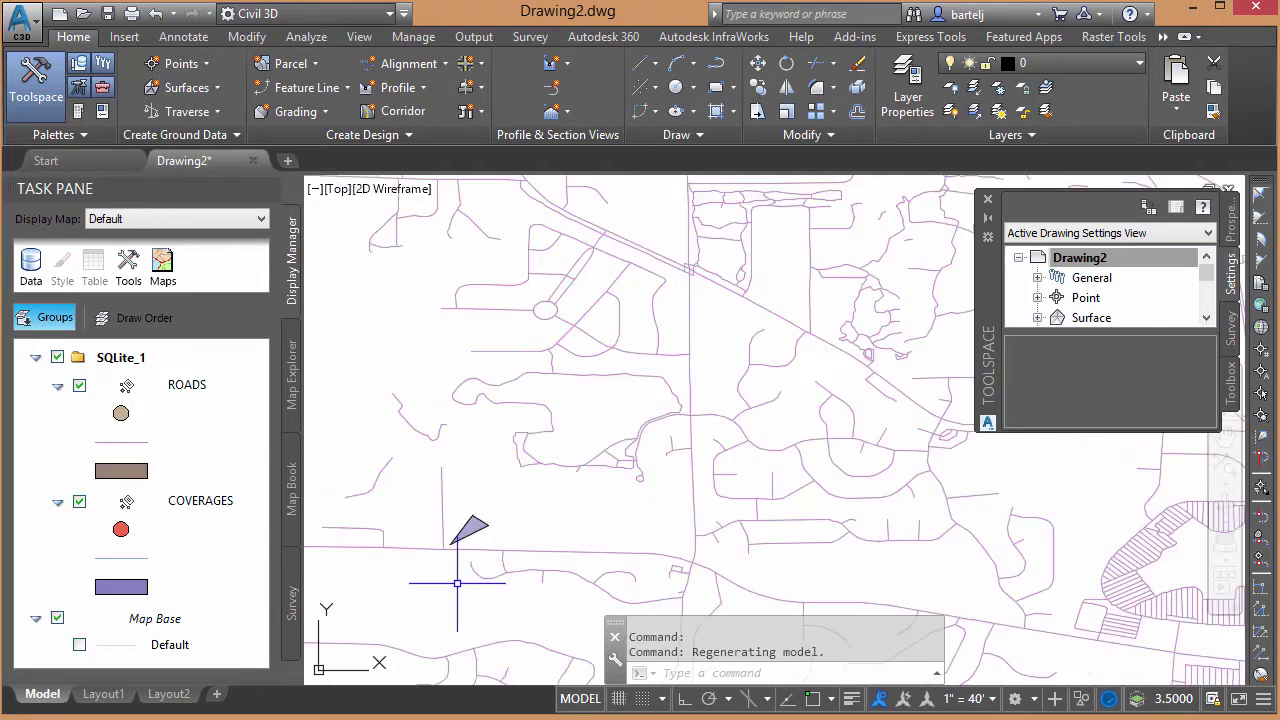
left_click_drag(963, 297, 298, 366)
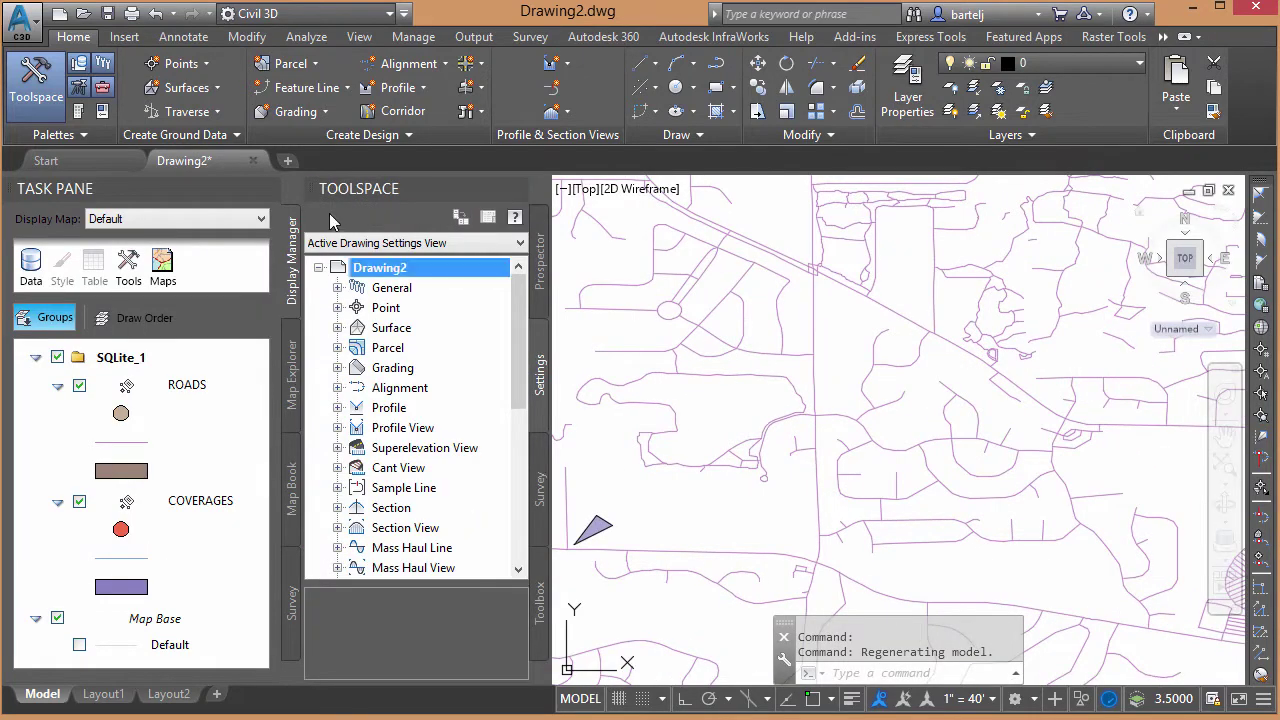
mouse_move(340, 196)
left_mouse_down()
mouse_move(644, 220)
mouse_move(858, 212)
left_mouse_up()
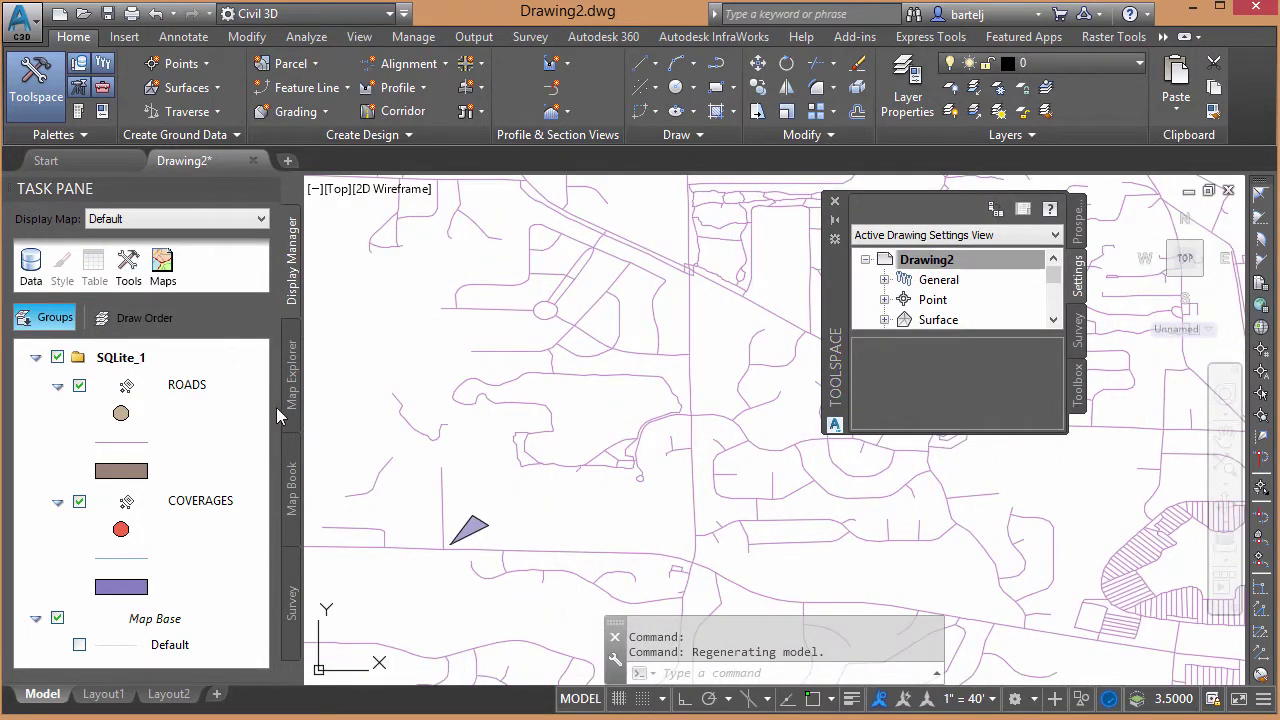
left_click_drag(302, 432, 257, 440)
mouse_move(840, 297)
left_mouse_down()
mouse_move(504, 350)
mouse_move(277, 354)
left_mouse_up()
scroll(692, 418, "down", 3)
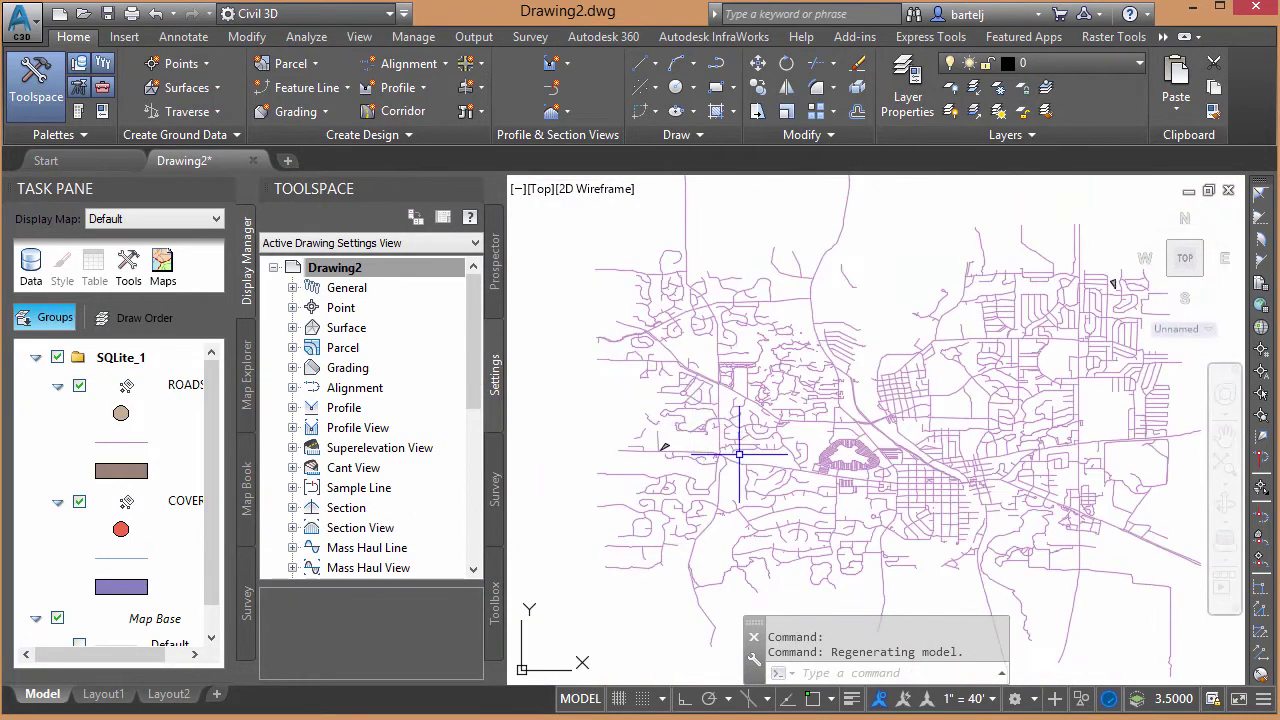
scroll(700, 430, "down", 1)
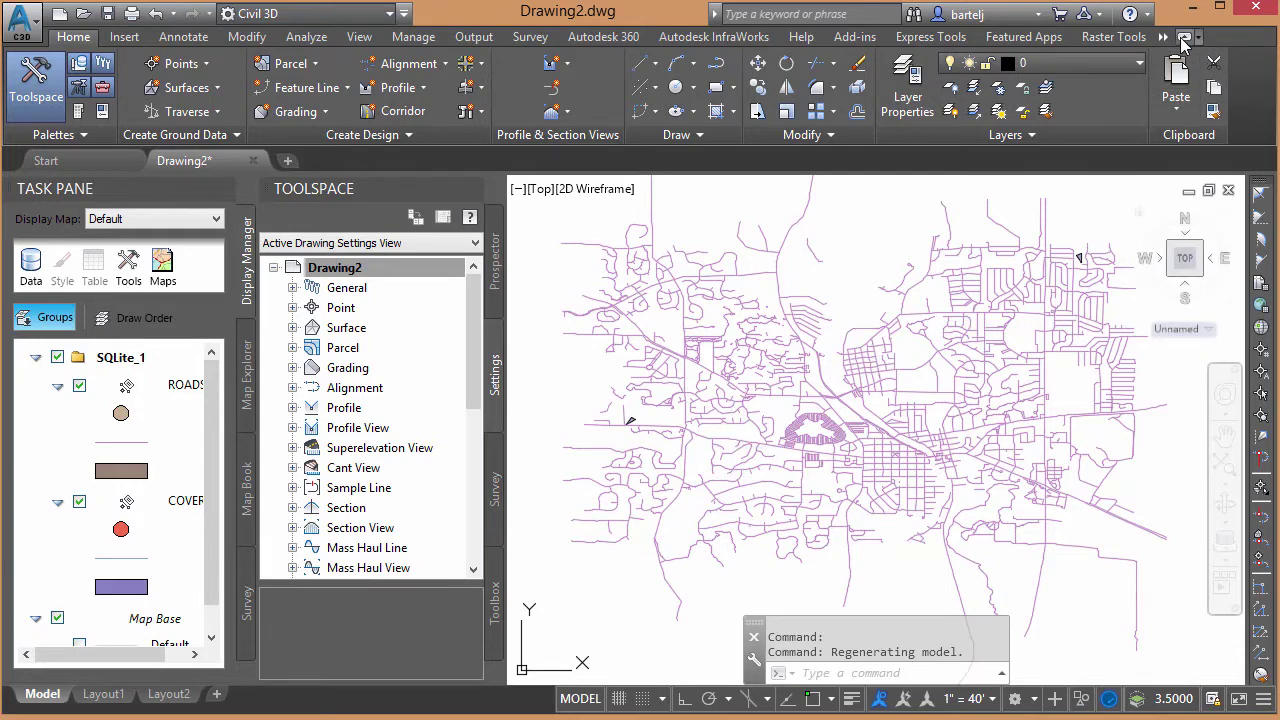
Set the online base map to Aerial from the Geolocation tab
left_click(1163, 37)
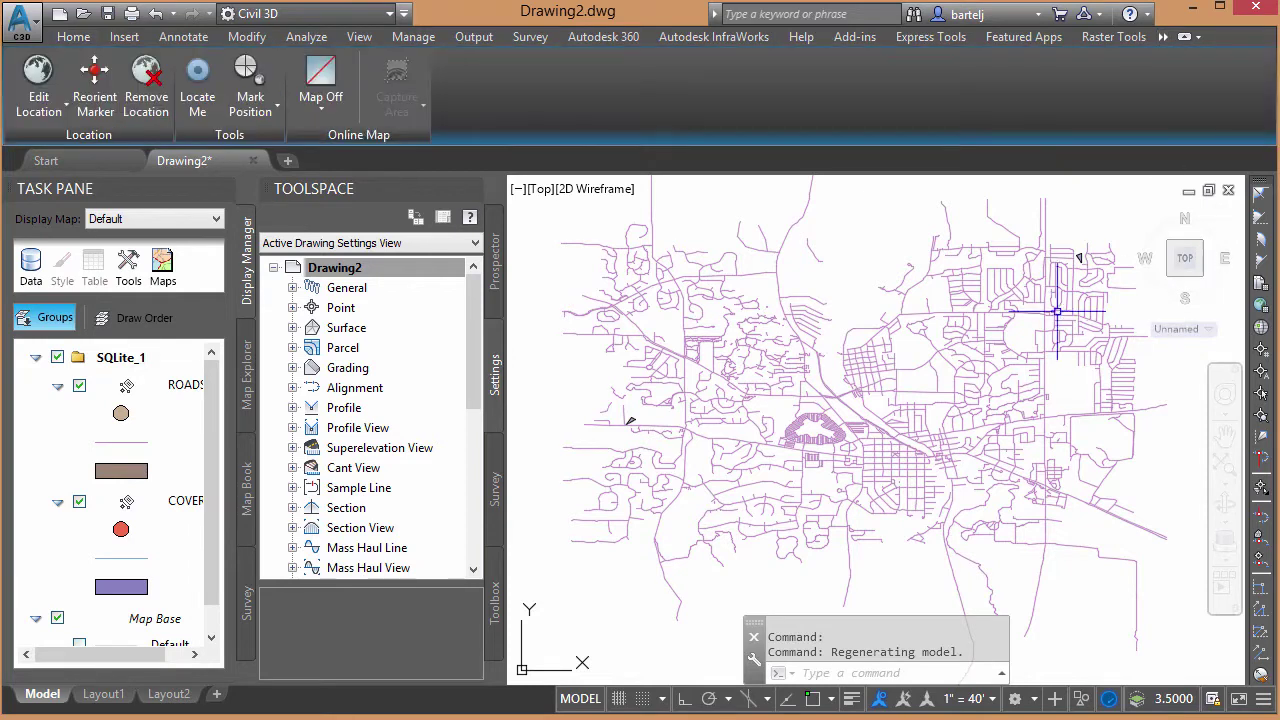
left_click(320, 100)
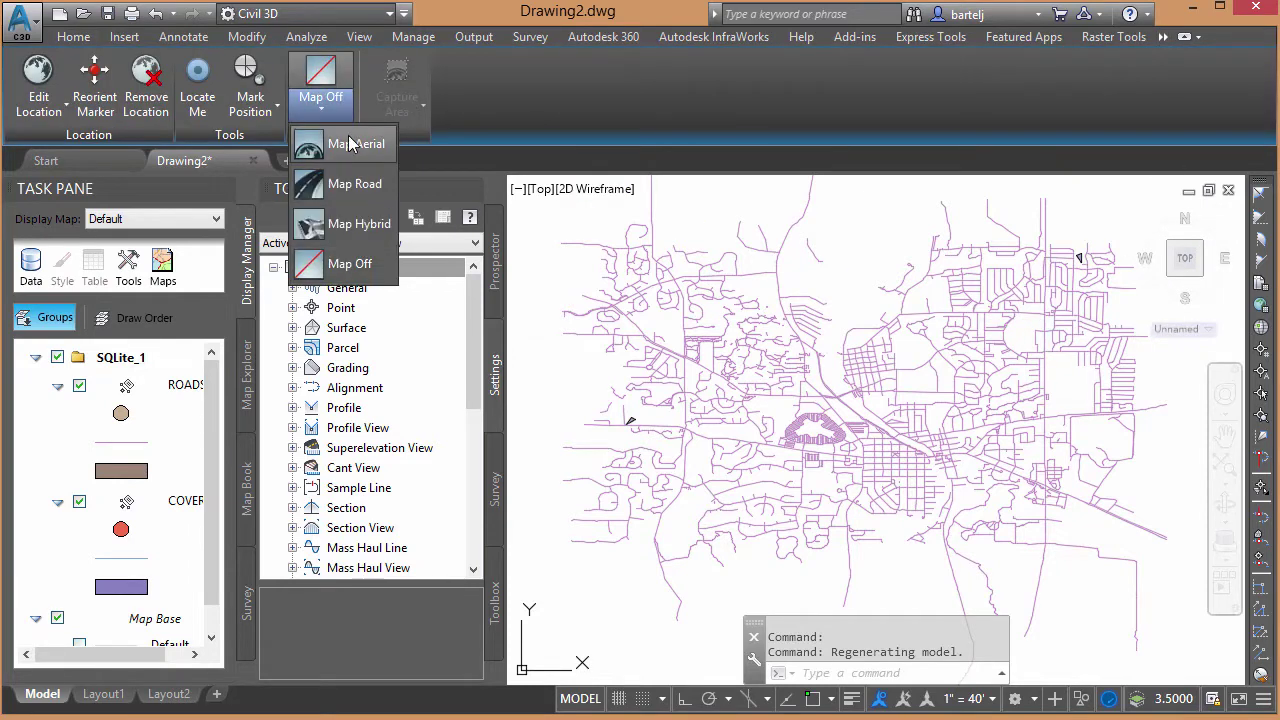
left_click(352, 145)
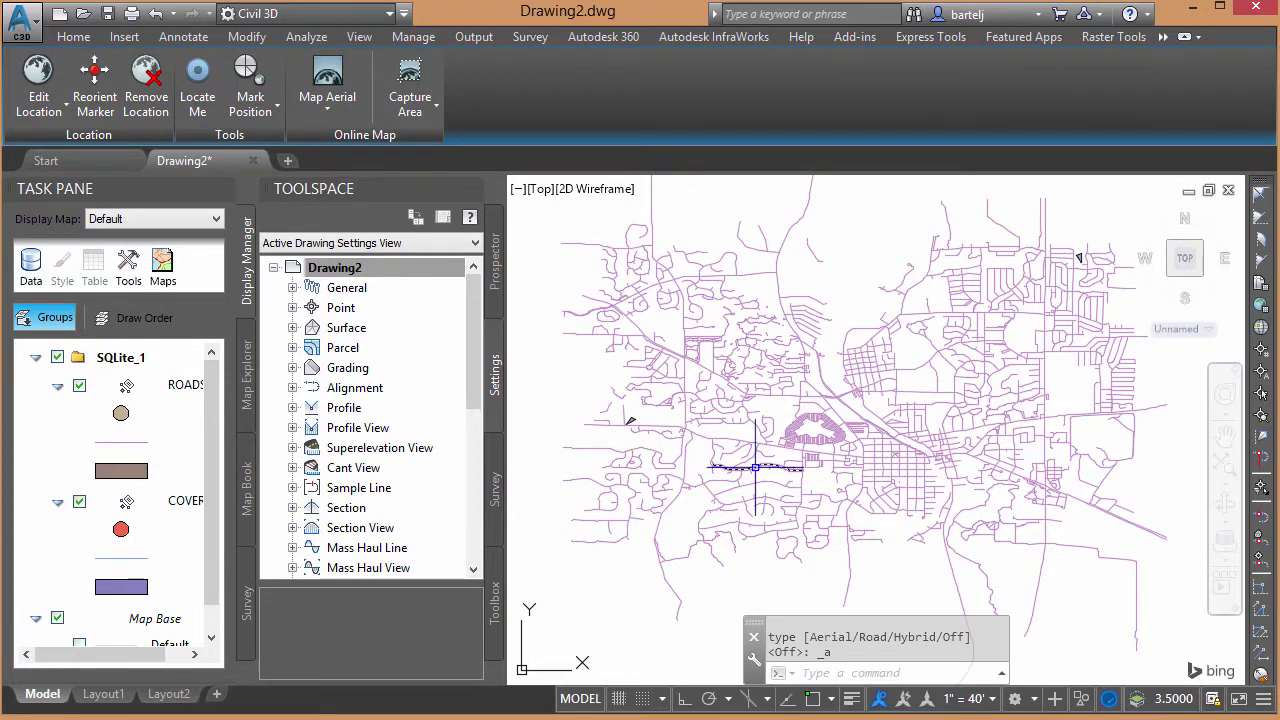
mouse_move(755, 467)
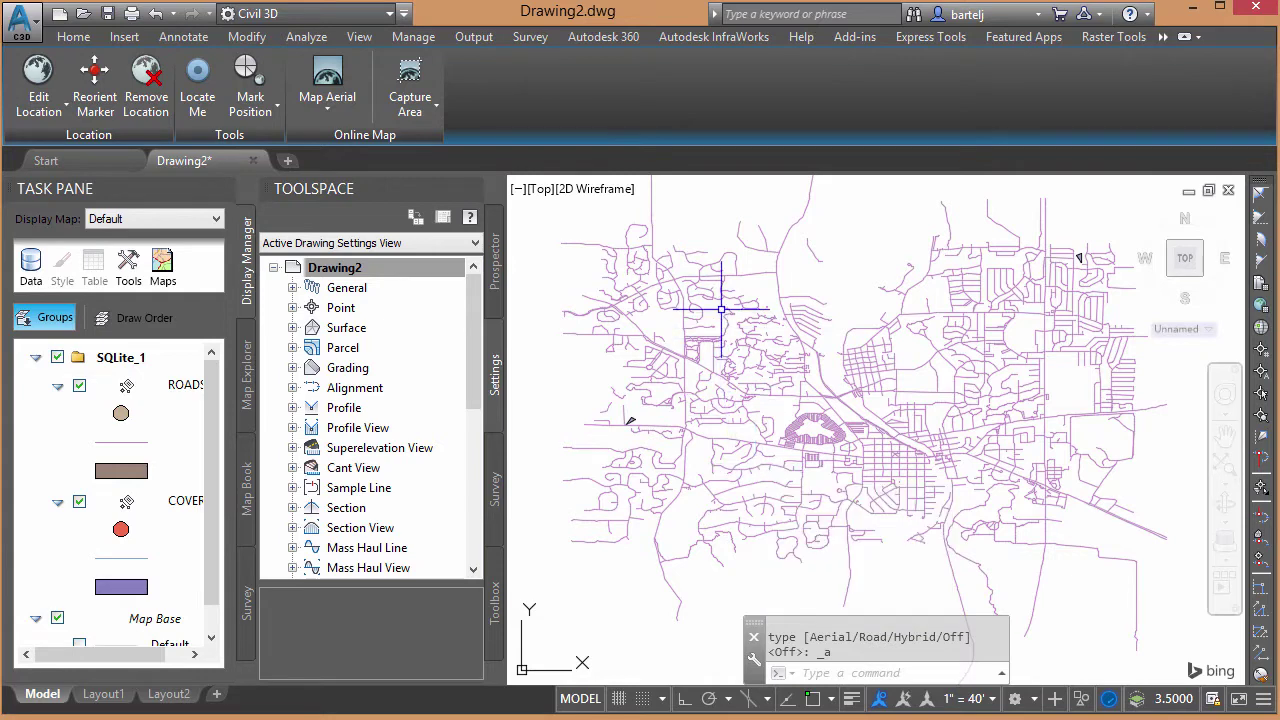
Save the drawing as Analysis.dwg
left_click(110, 15)
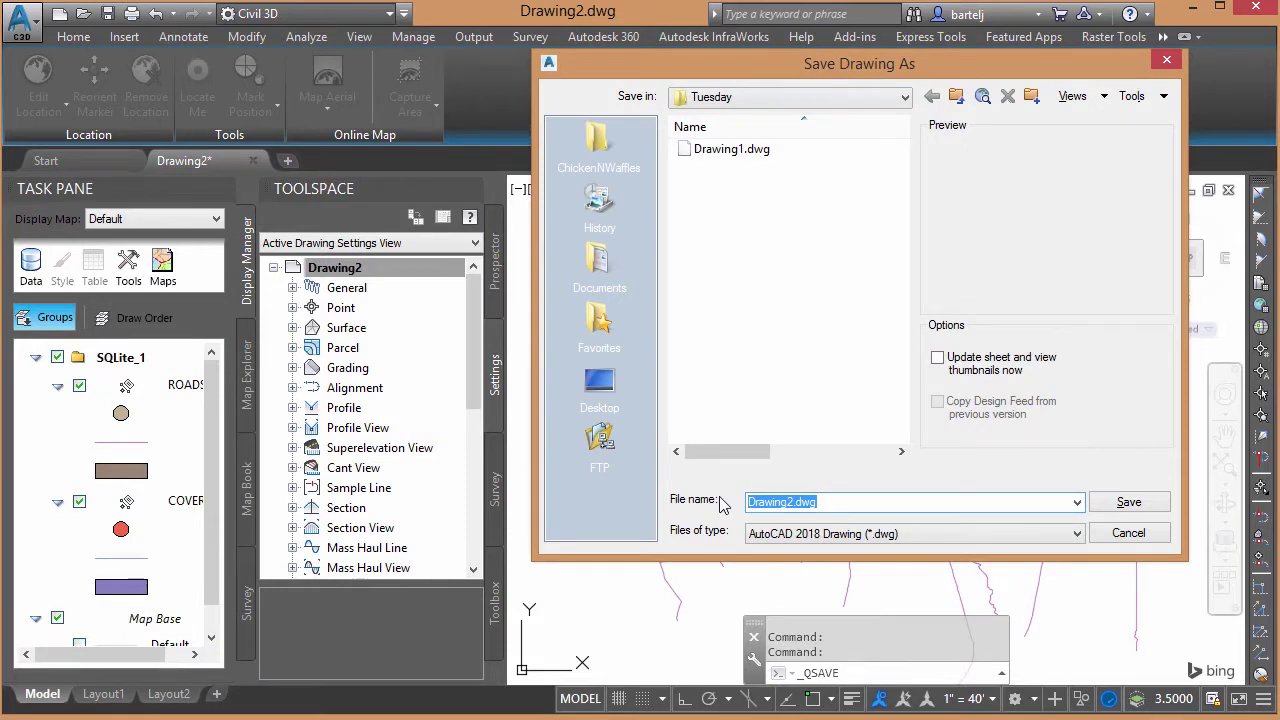
type("Analysis")
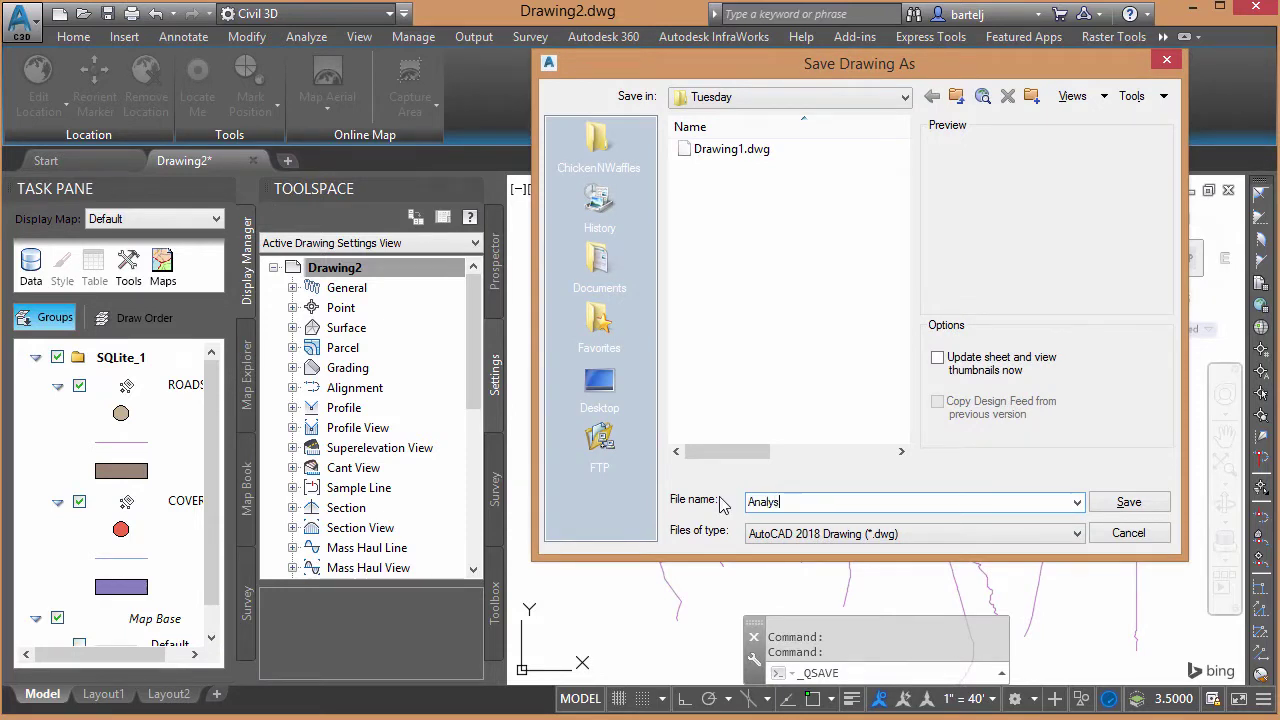
left_click(1143, 508)
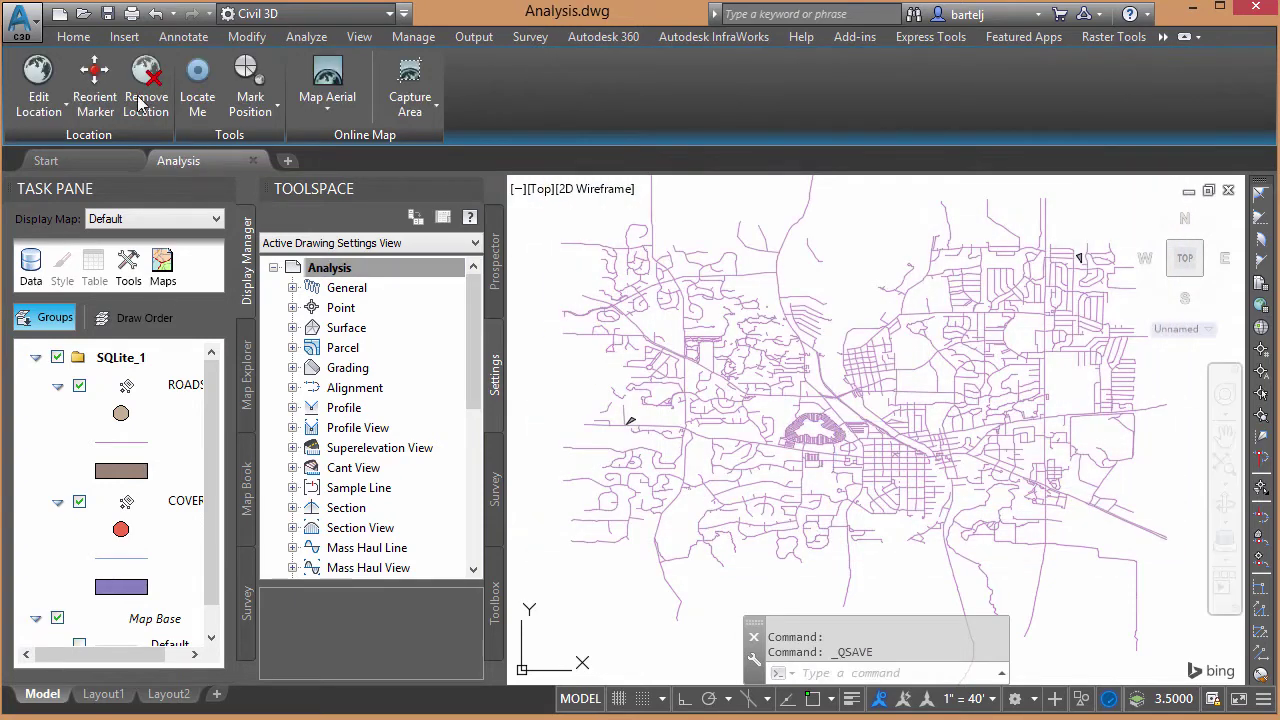
Reopen the Analysis drawing from the Start tab's Recent Documents
left_click(20, 20)
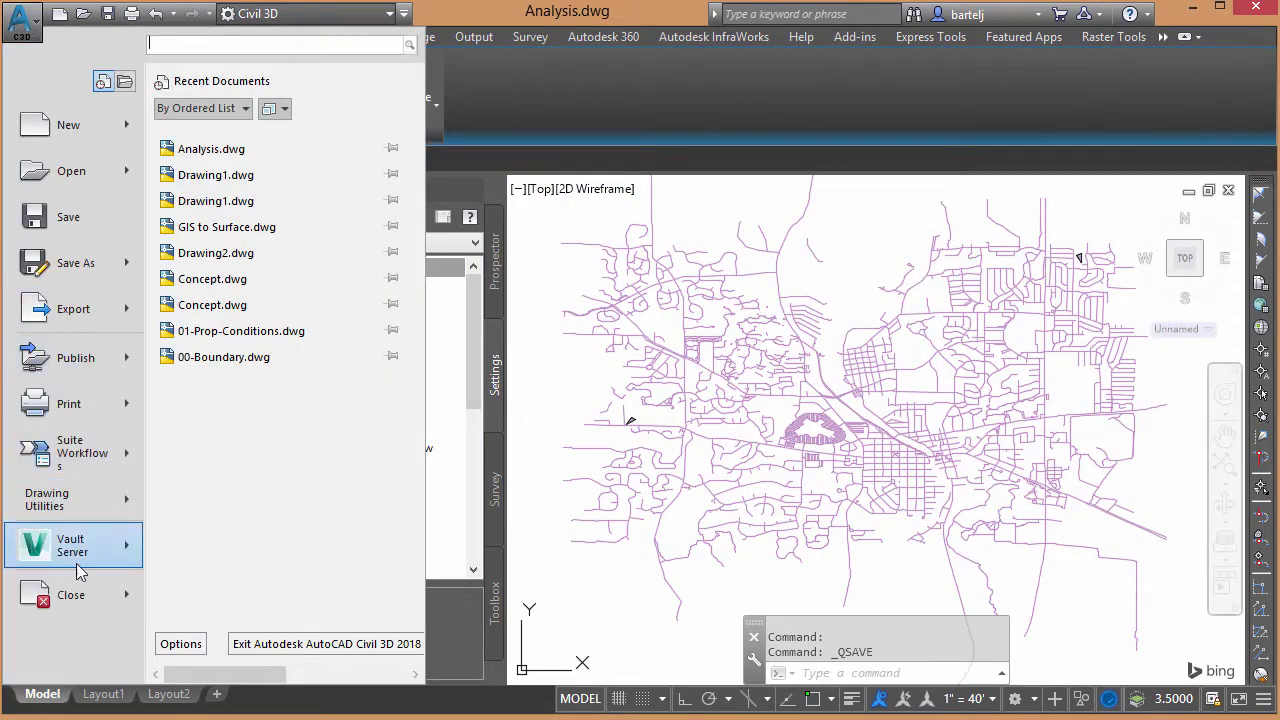
left_click(500, 478)
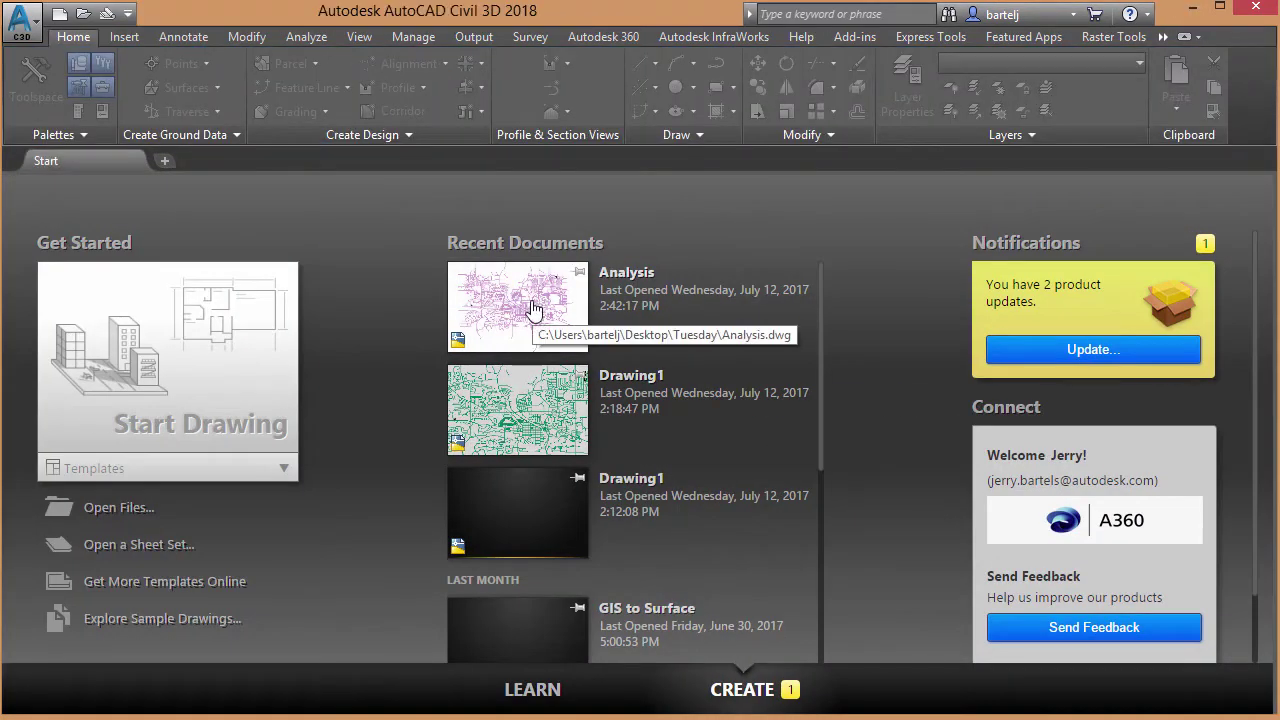
left_click(535, 310)
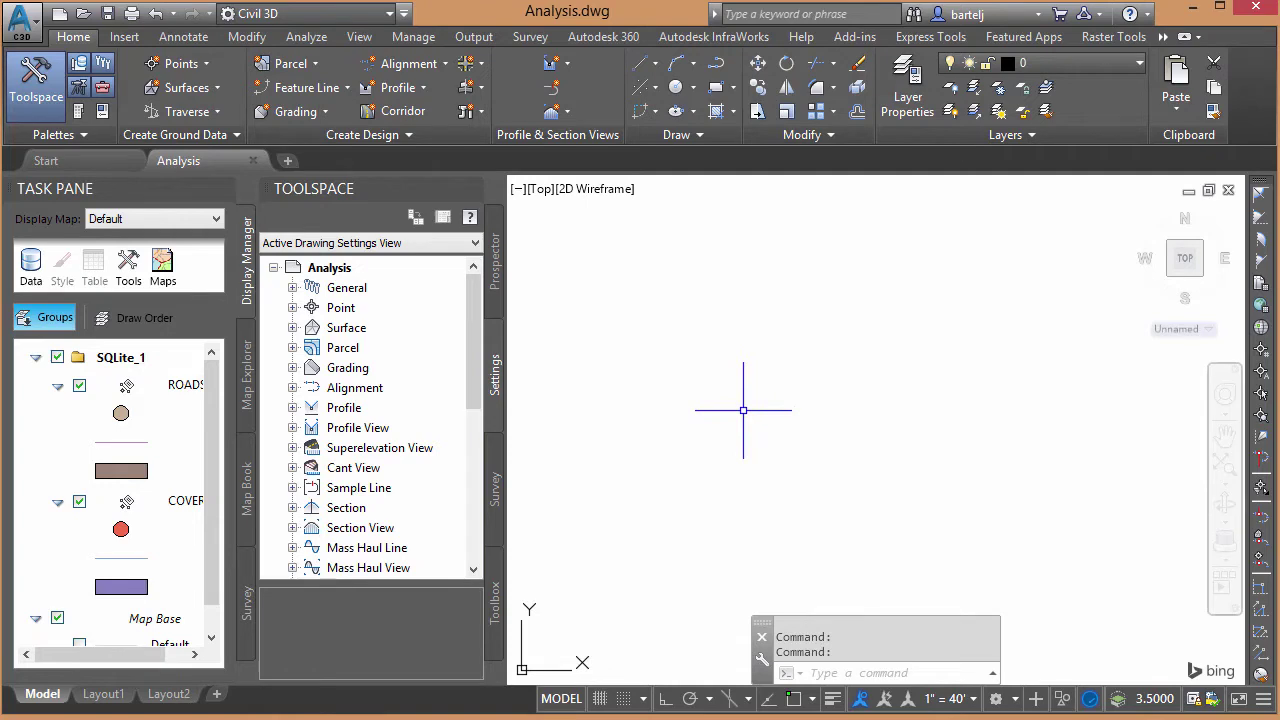
Zoom to the drawing extents (Z, E) and pan to the road network
type("z")
key("Return")
type("e")
key("Return")
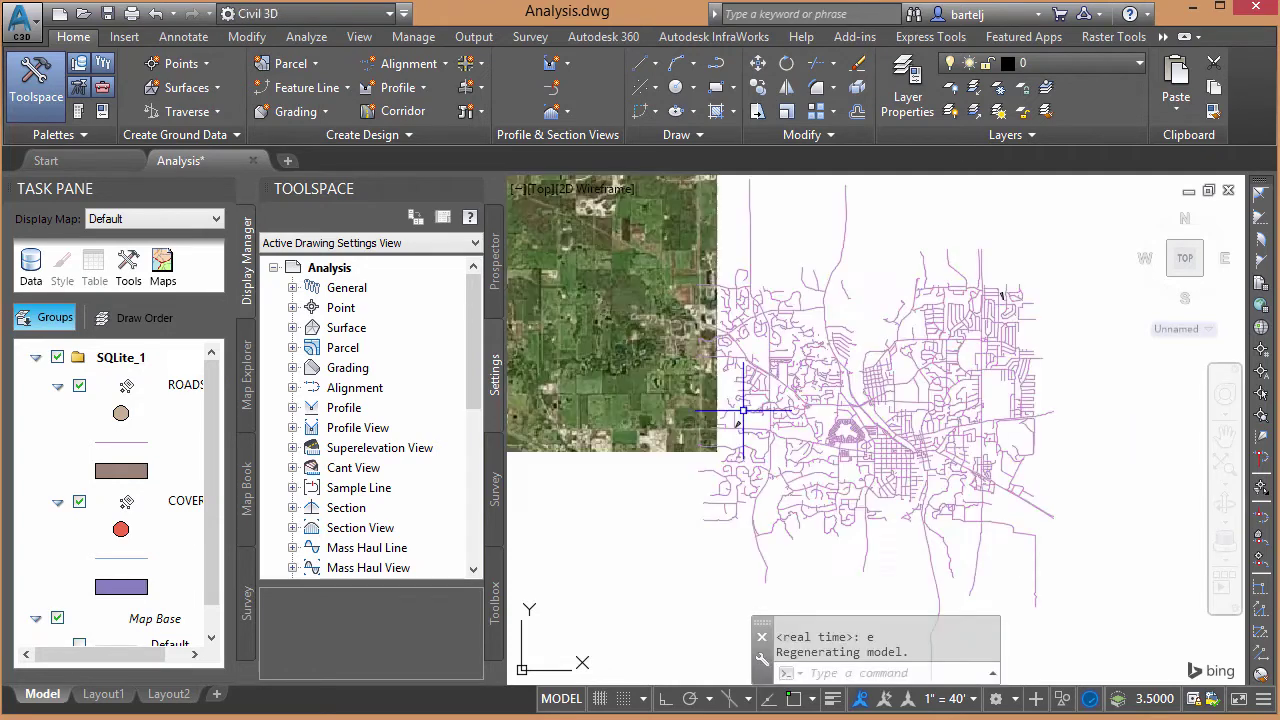
scroll(848, 428, "up", 7)
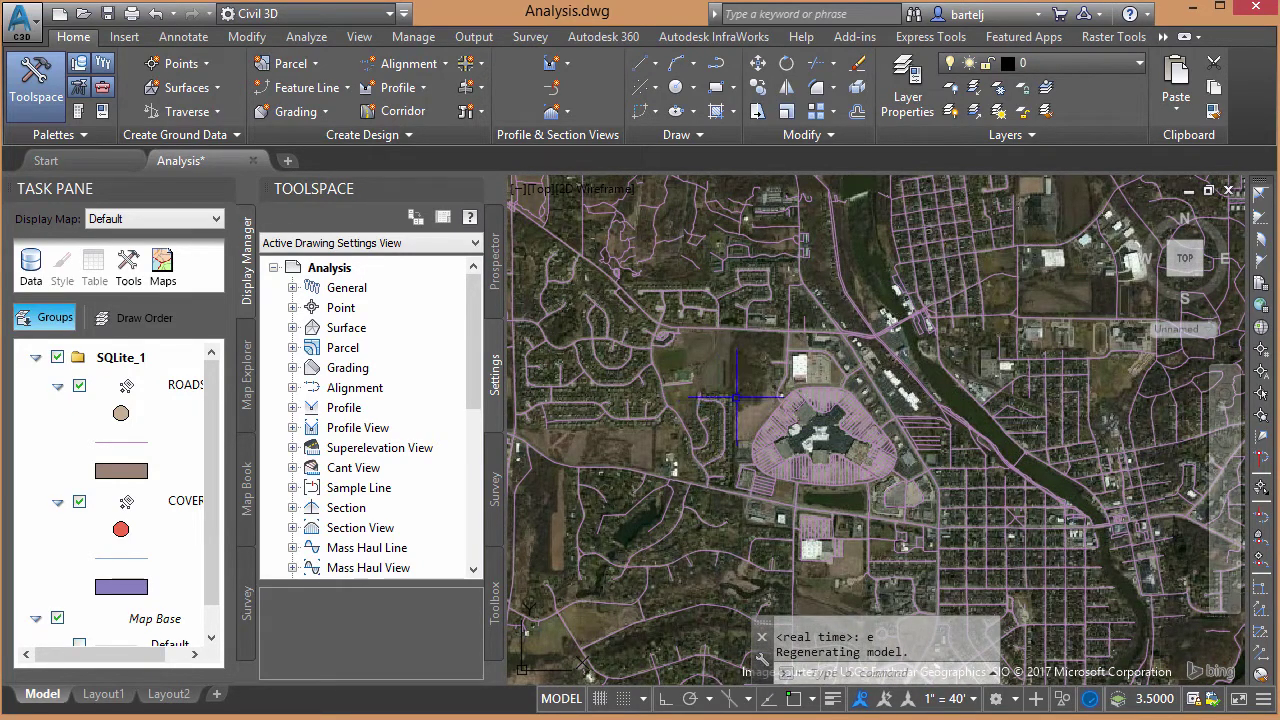
middle_click_drag(877, 292, 718, 458)
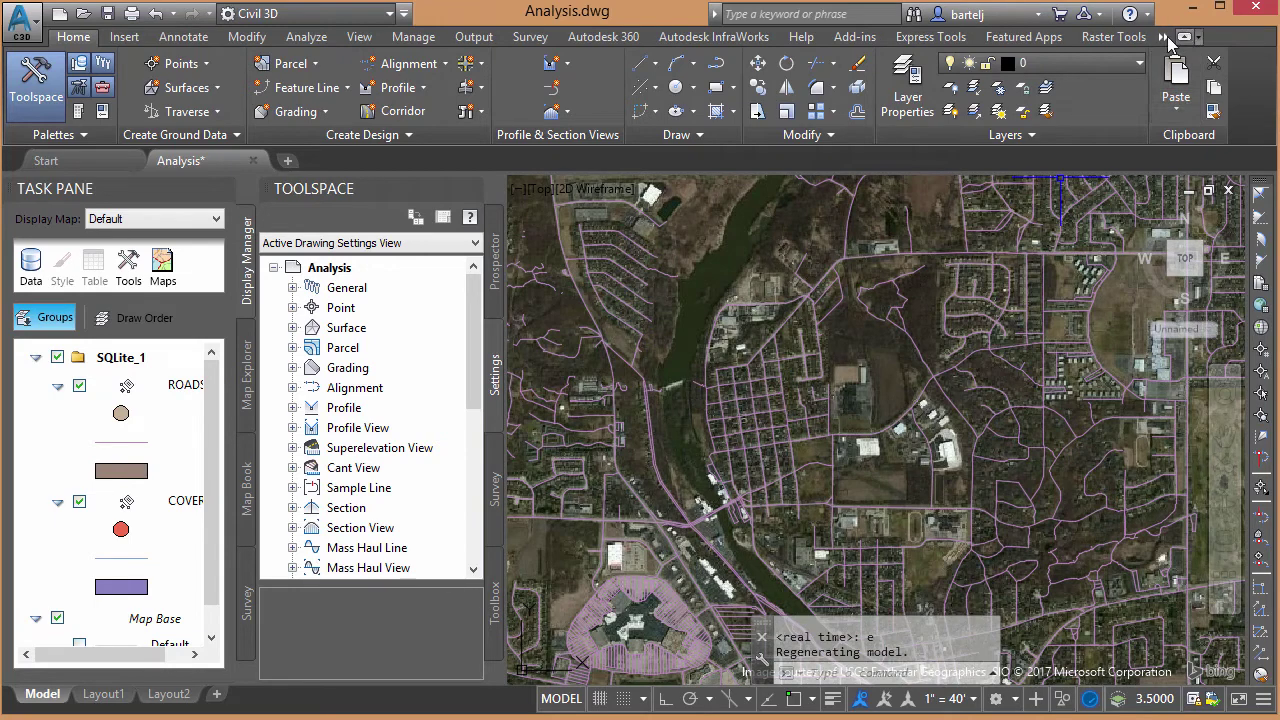
Switch the Geolocation online base map from Aerial to Map Off
left_click(1199, 38)
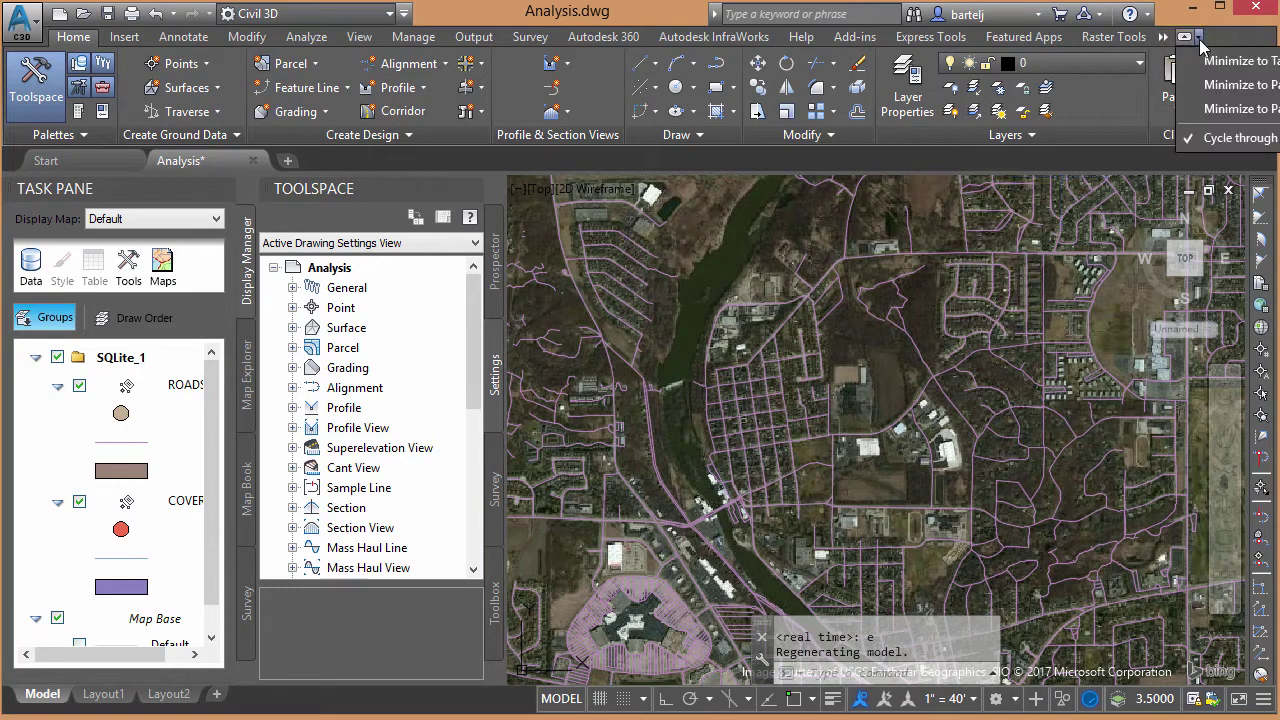
left_click(1164, 38)
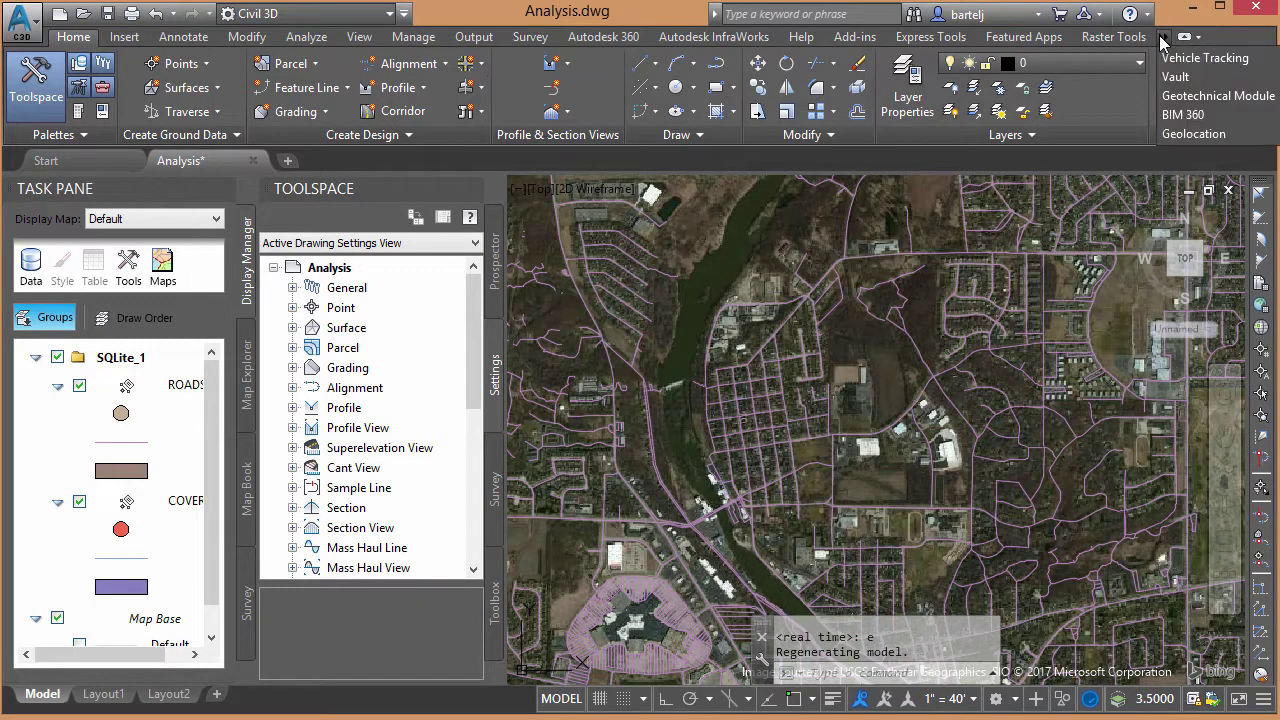
left_click(1193, 134)
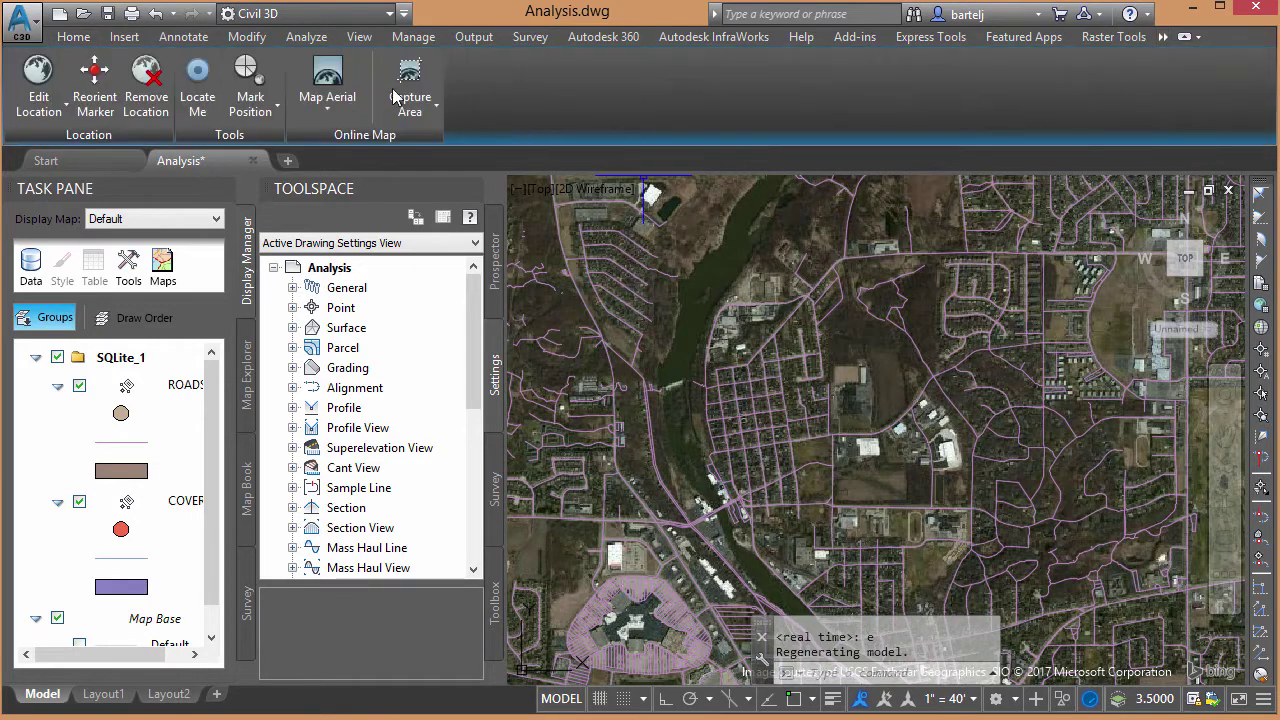
left_click(327, 107)
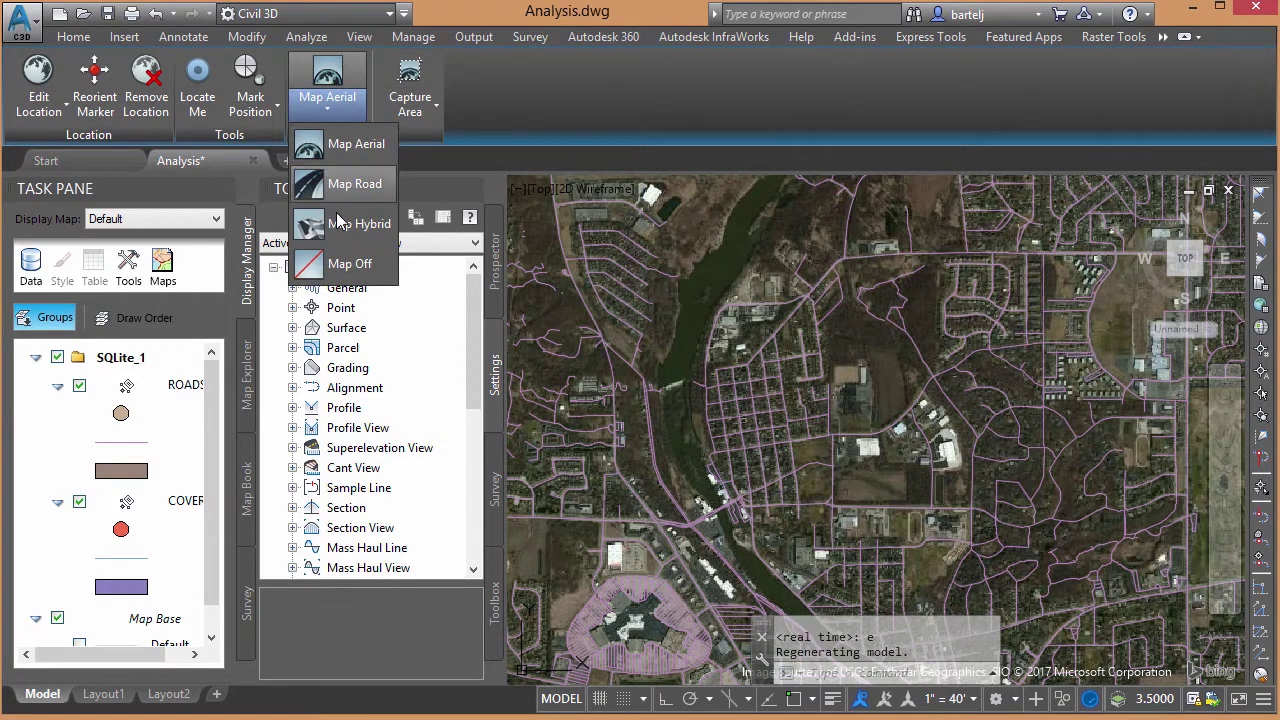
scroll(700, 494, "down", 6)
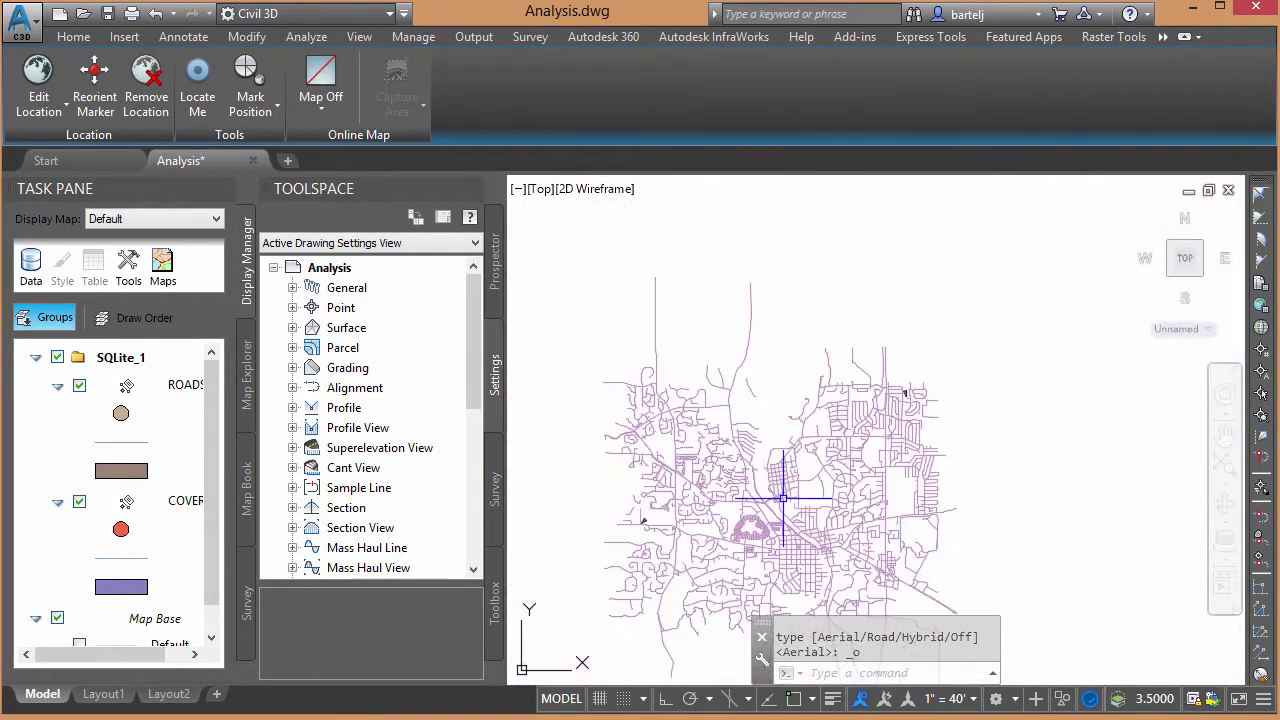
Hide the COVERAGES layer and check out all 1226 road features for editing, continuing past the warning
mouse_move(741, 497)
middle_mouse_down()
mouse_move(766, 429)
mouse_move(797, 409)
mouse_move(757, 418)
middle_mouse_up()
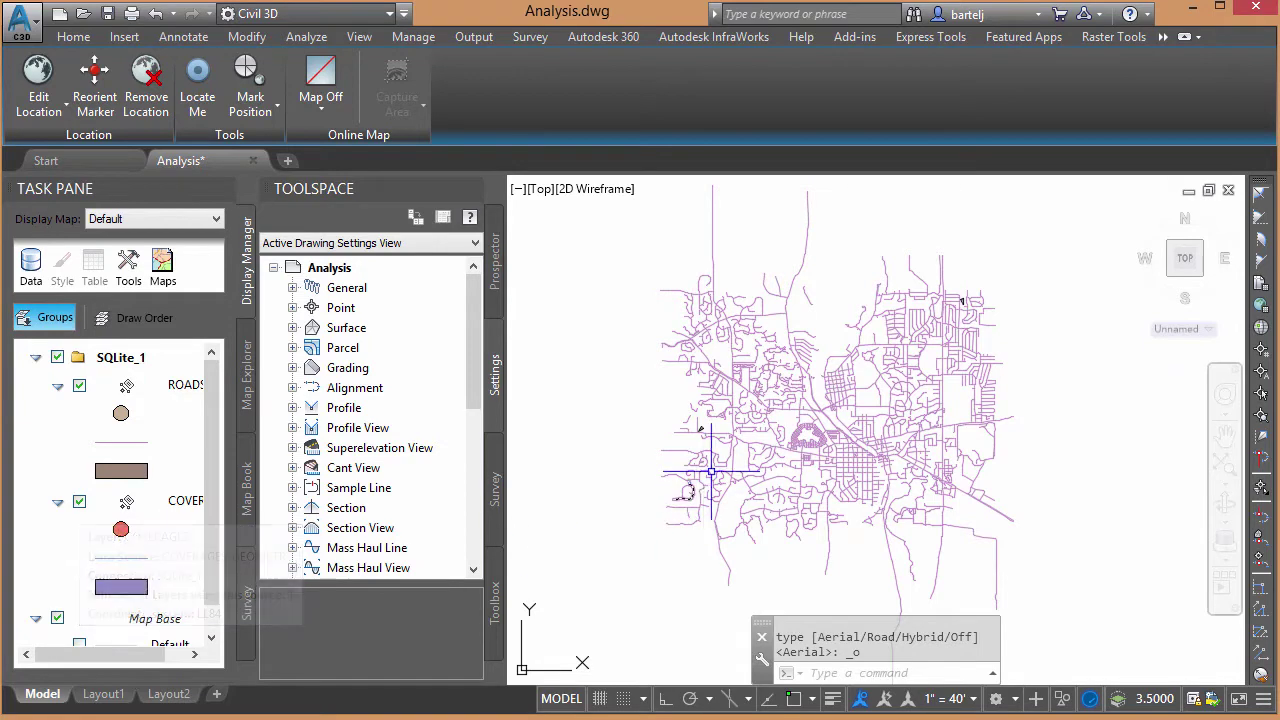
left_click(79, 503)
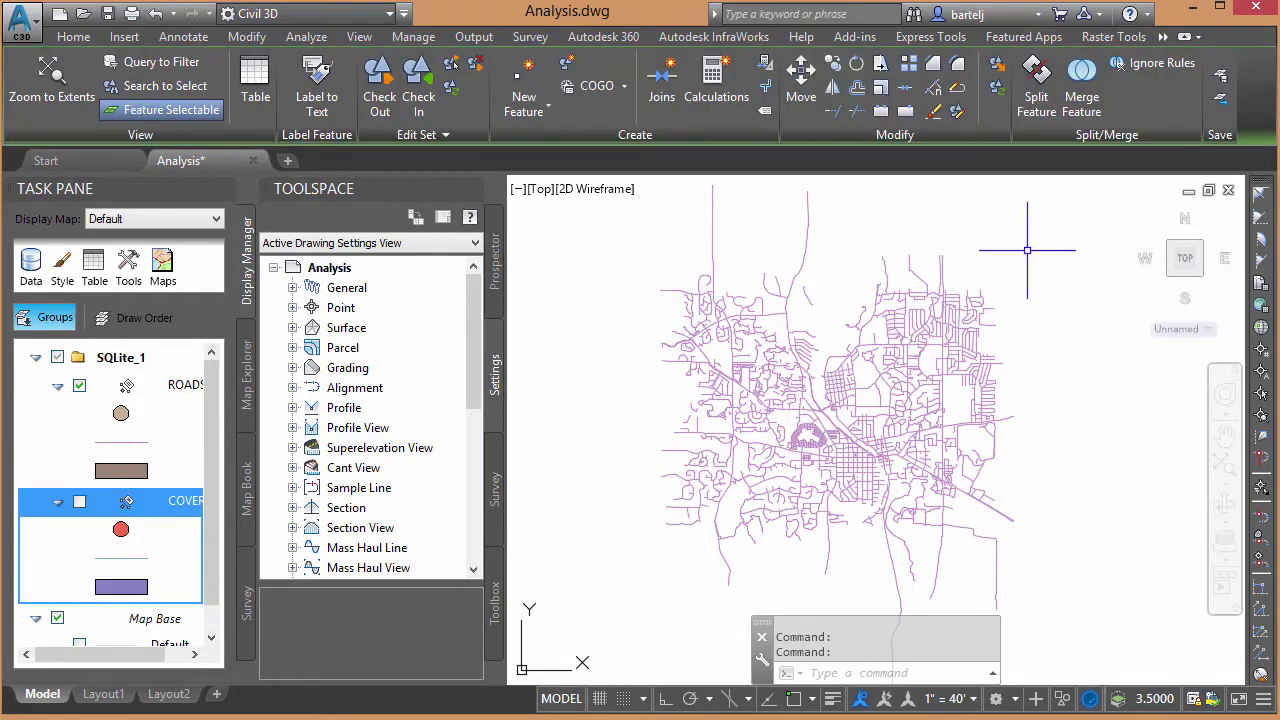
left_click(1029, 193)
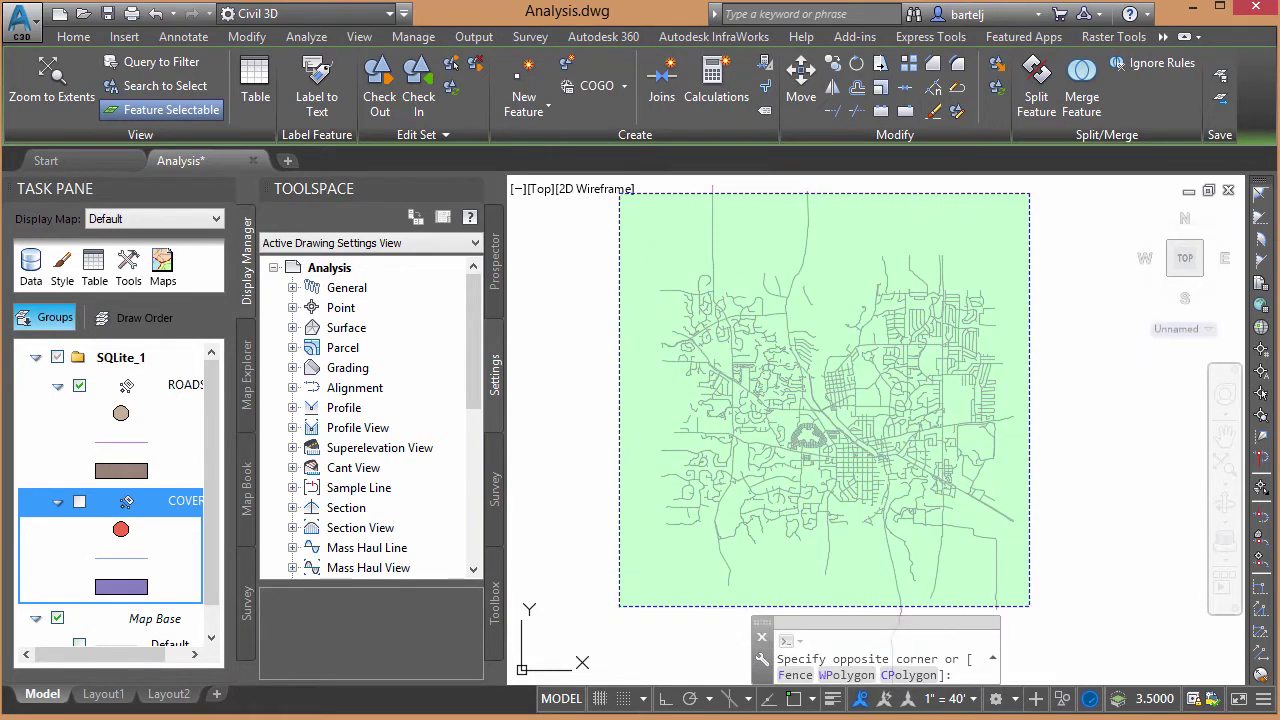
left_click(620, 605)
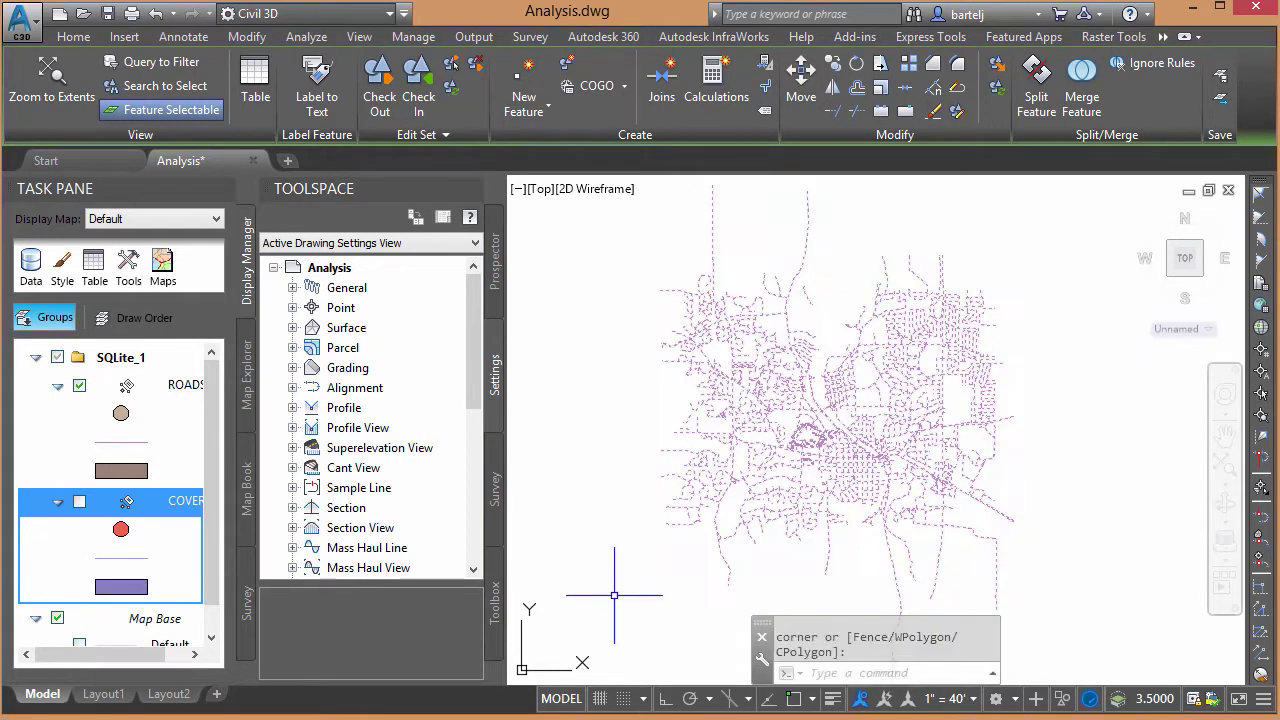
right_click(759, 386)
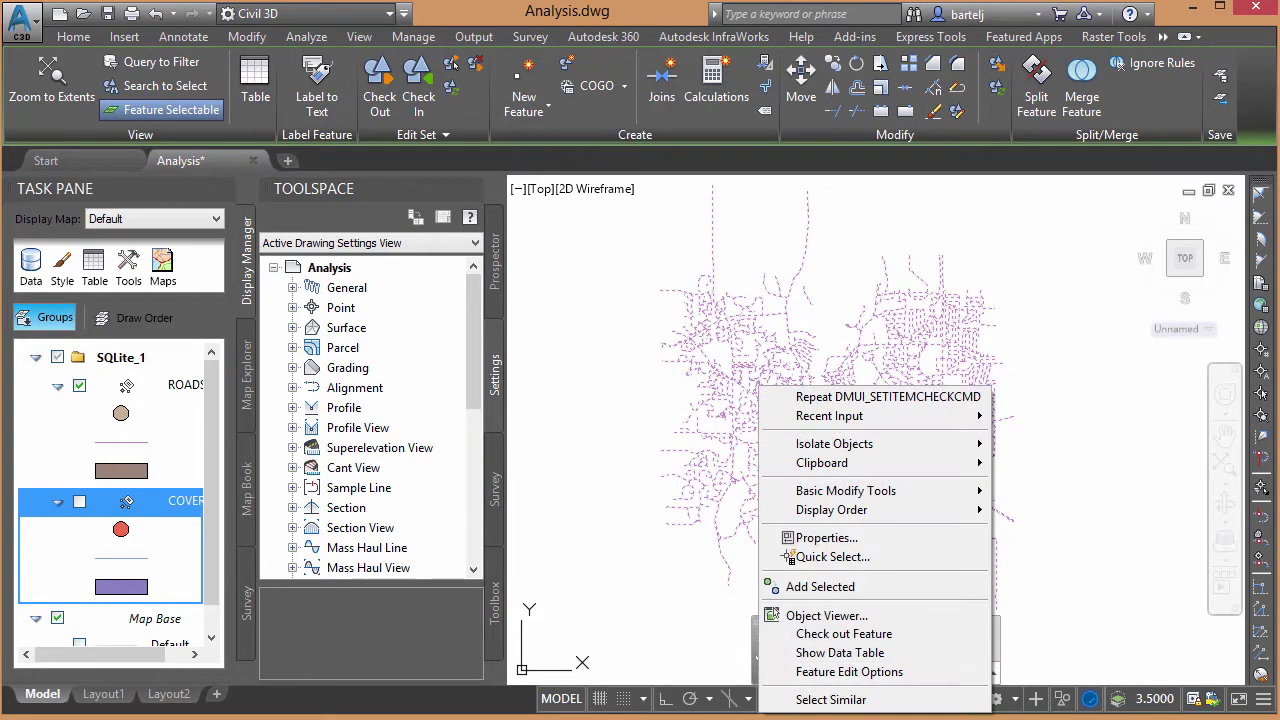
left_click(899, 635)
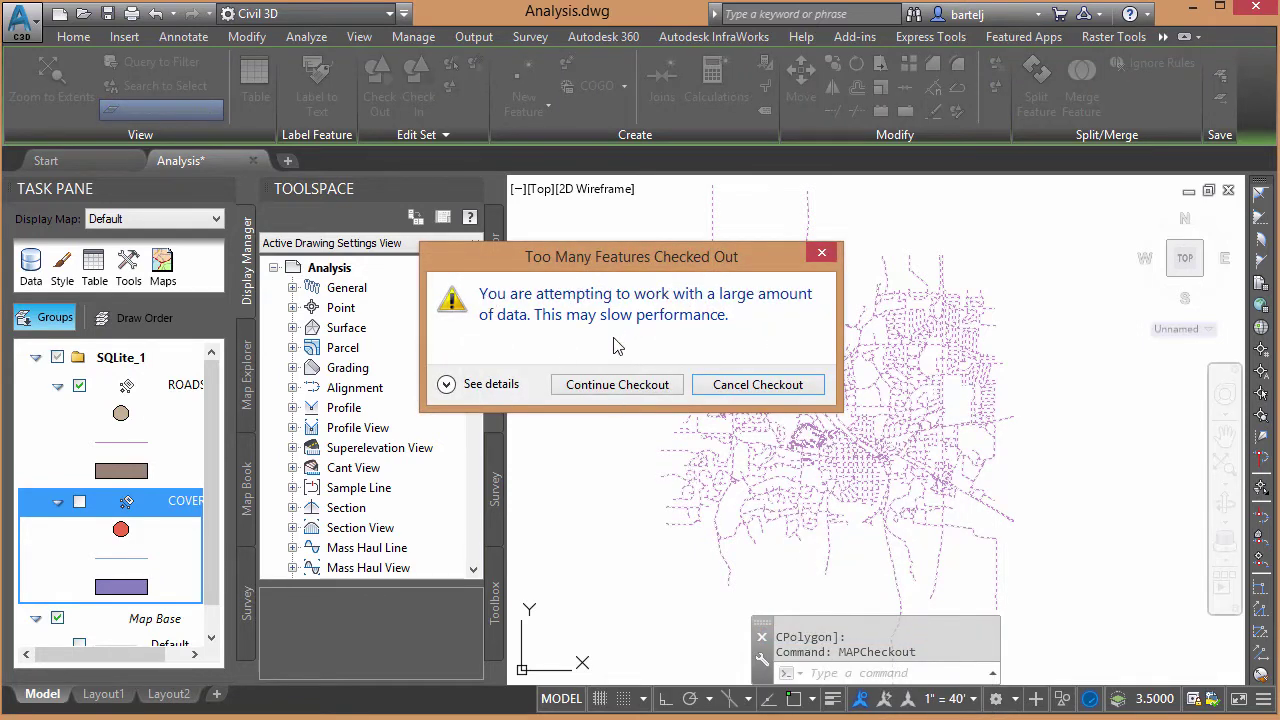
left_click(617, 389)
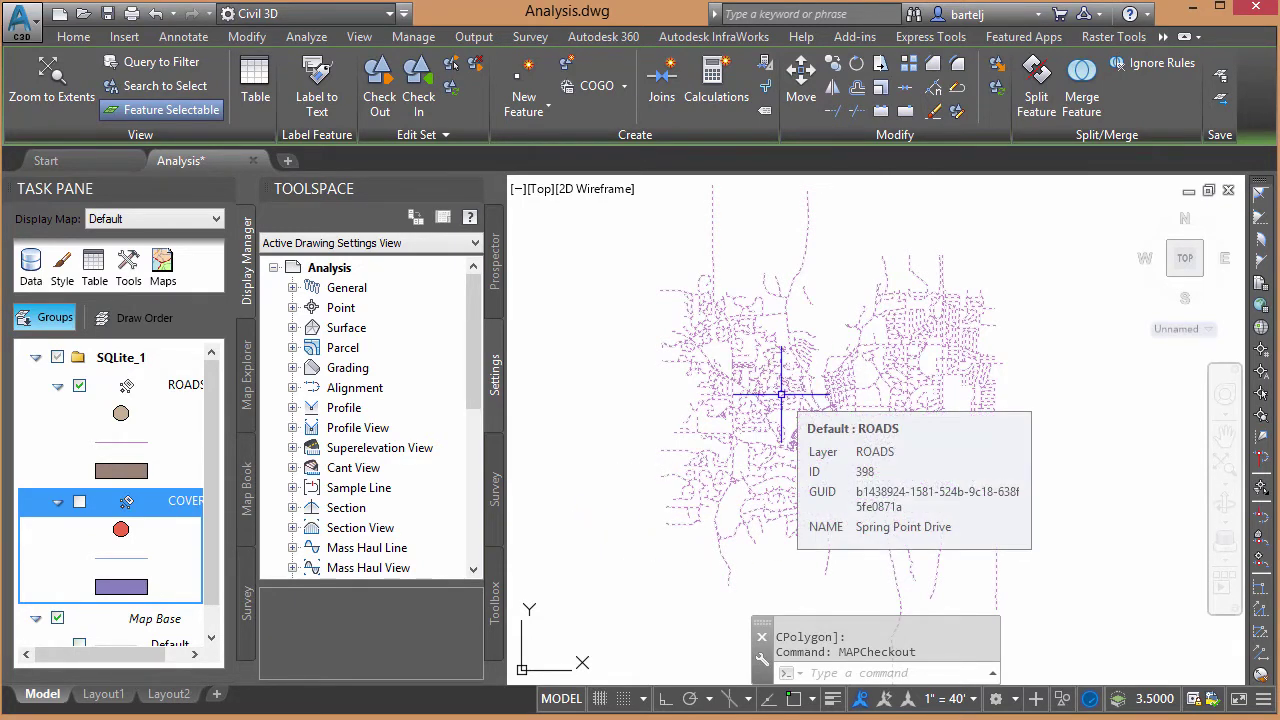
Run EXPLODE (X) on the 1226 selected road features, turning them into plain polylines on layer 0
type("X")
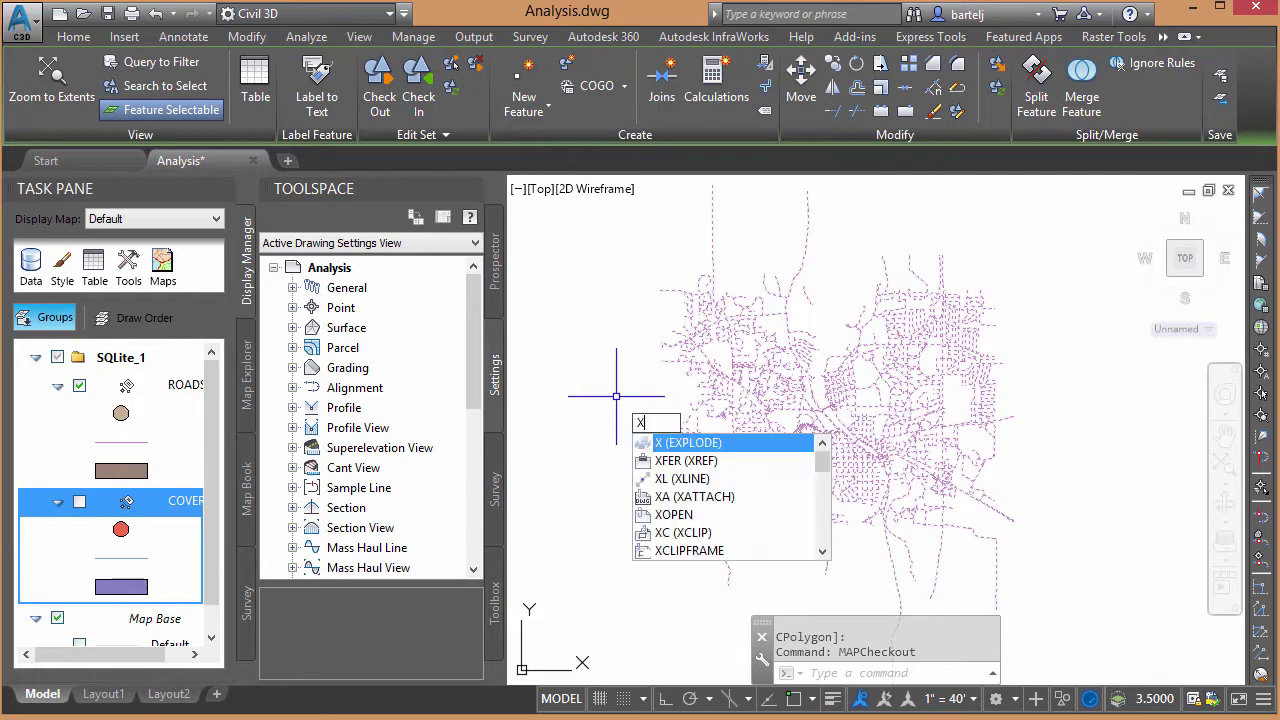
key("Return")
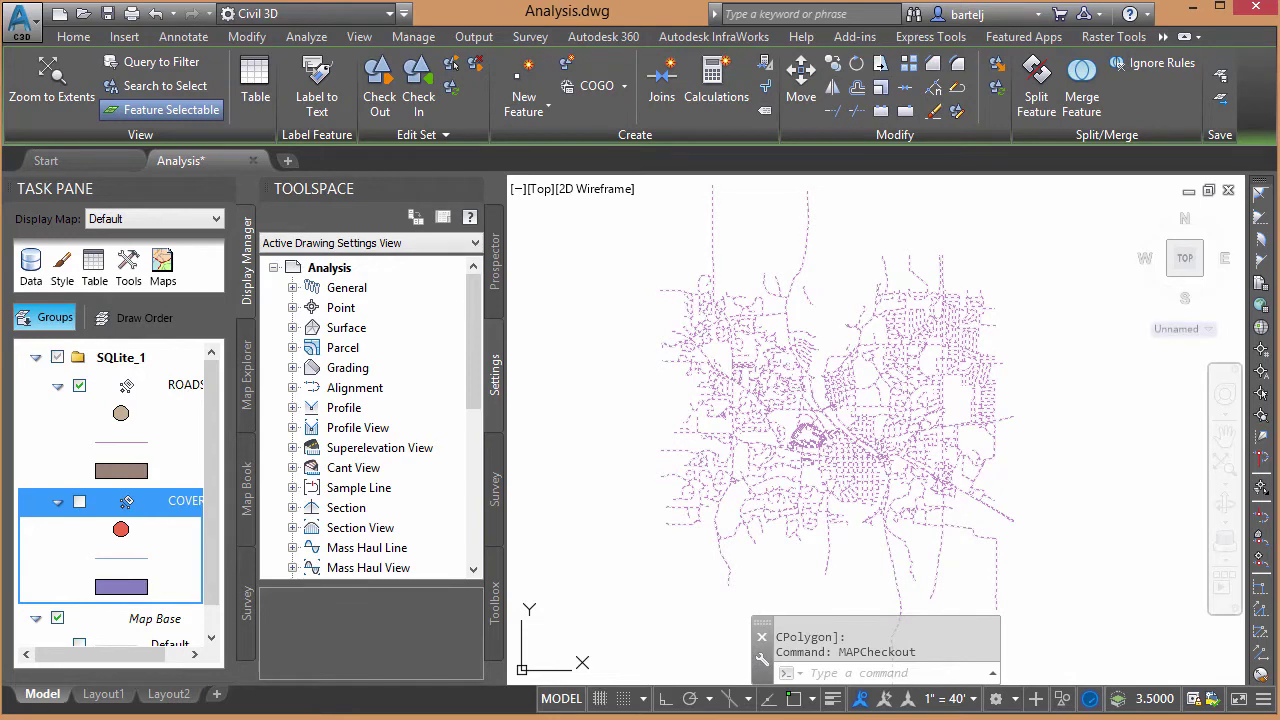
type("x")
key("Return")
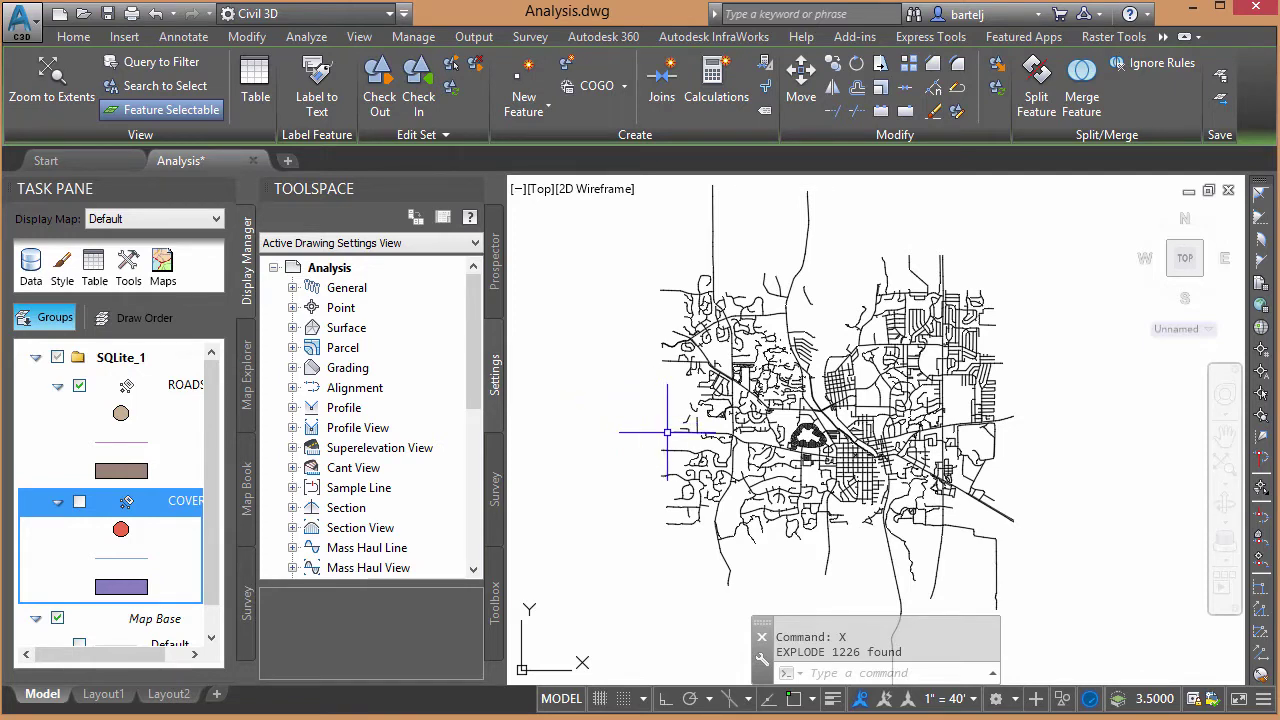
scroll(812, 456, "up", 5)
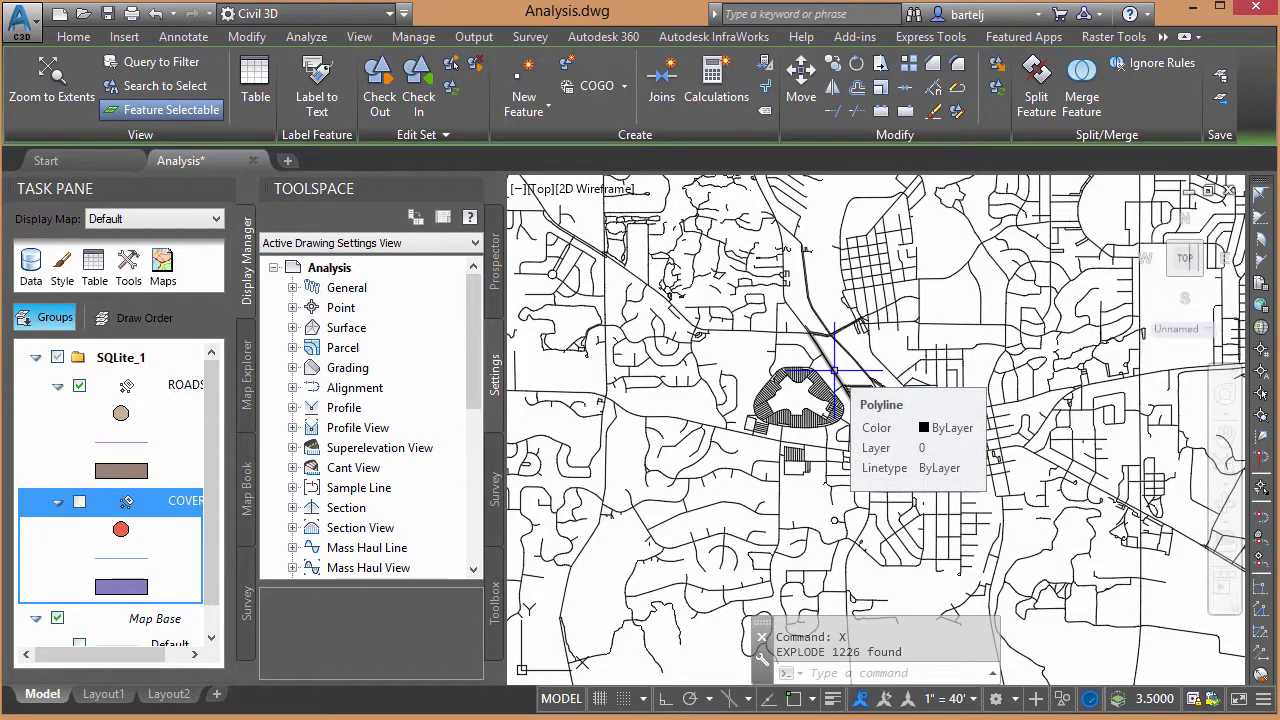
scroll(834, 371, "down", 6)
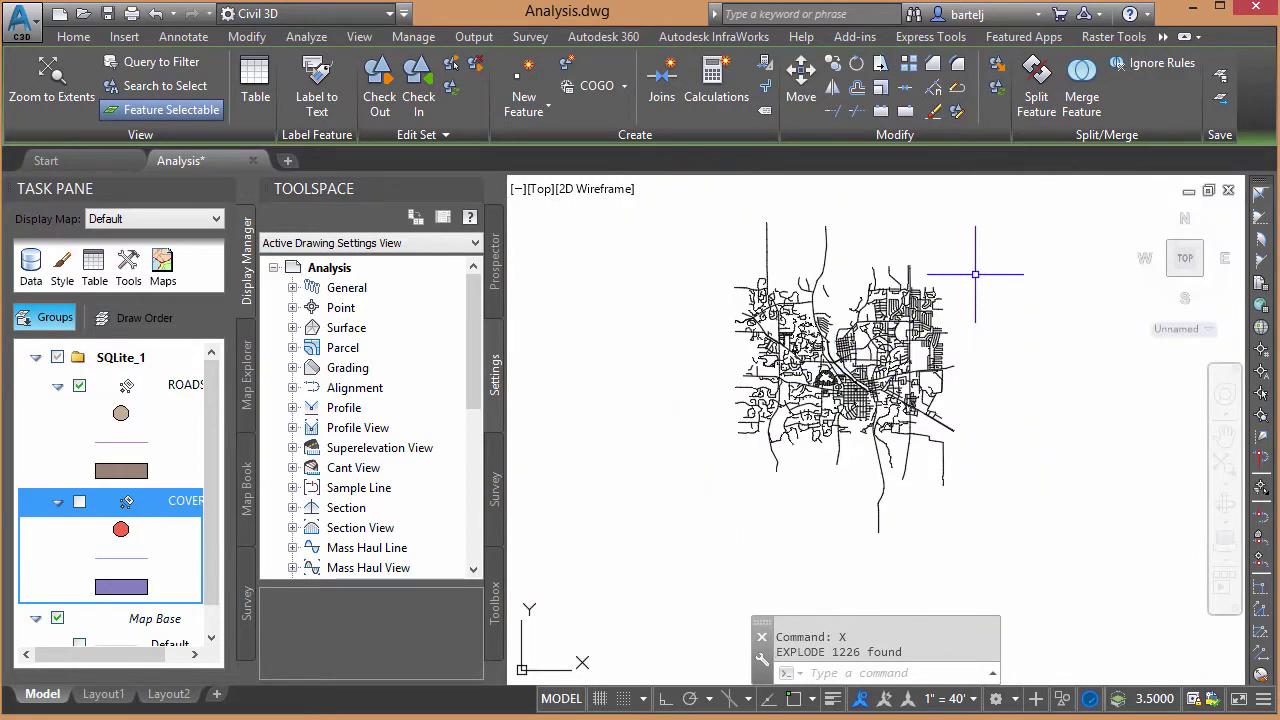
Explode the road linework again with X, window-selecting the whole road network
type("E")
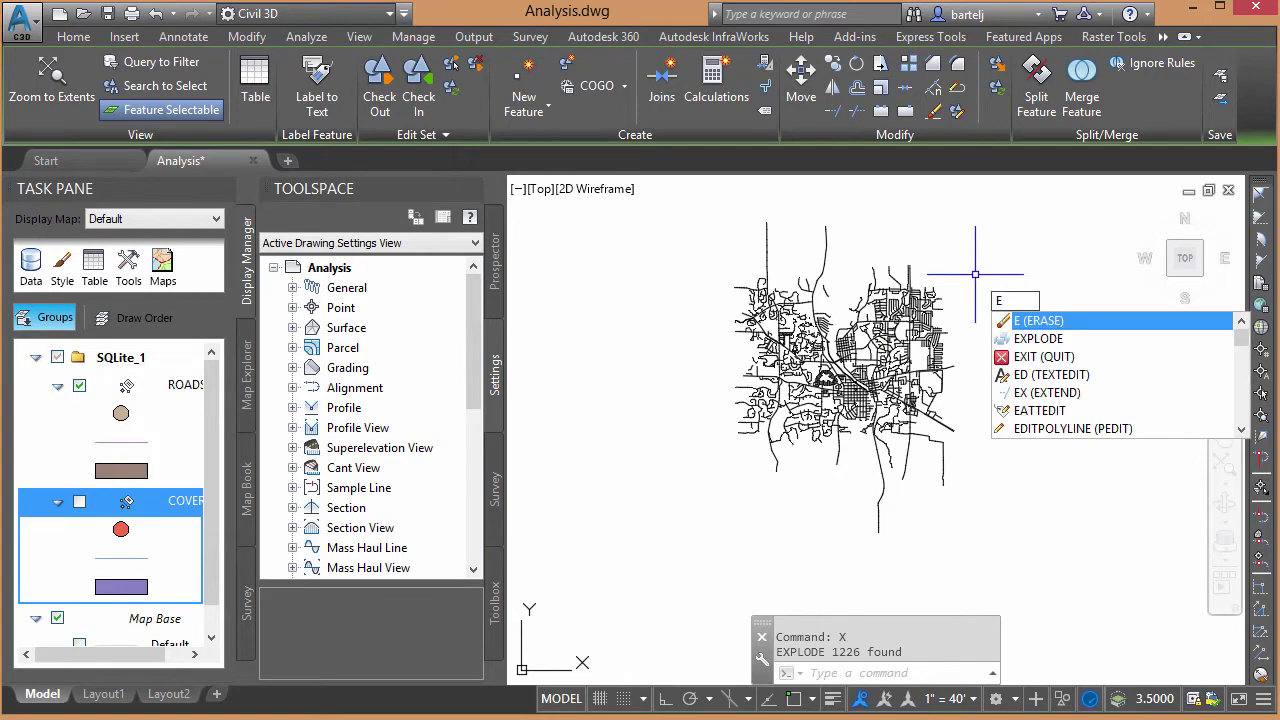
key("BackSpace")
type("X")
key("Return")
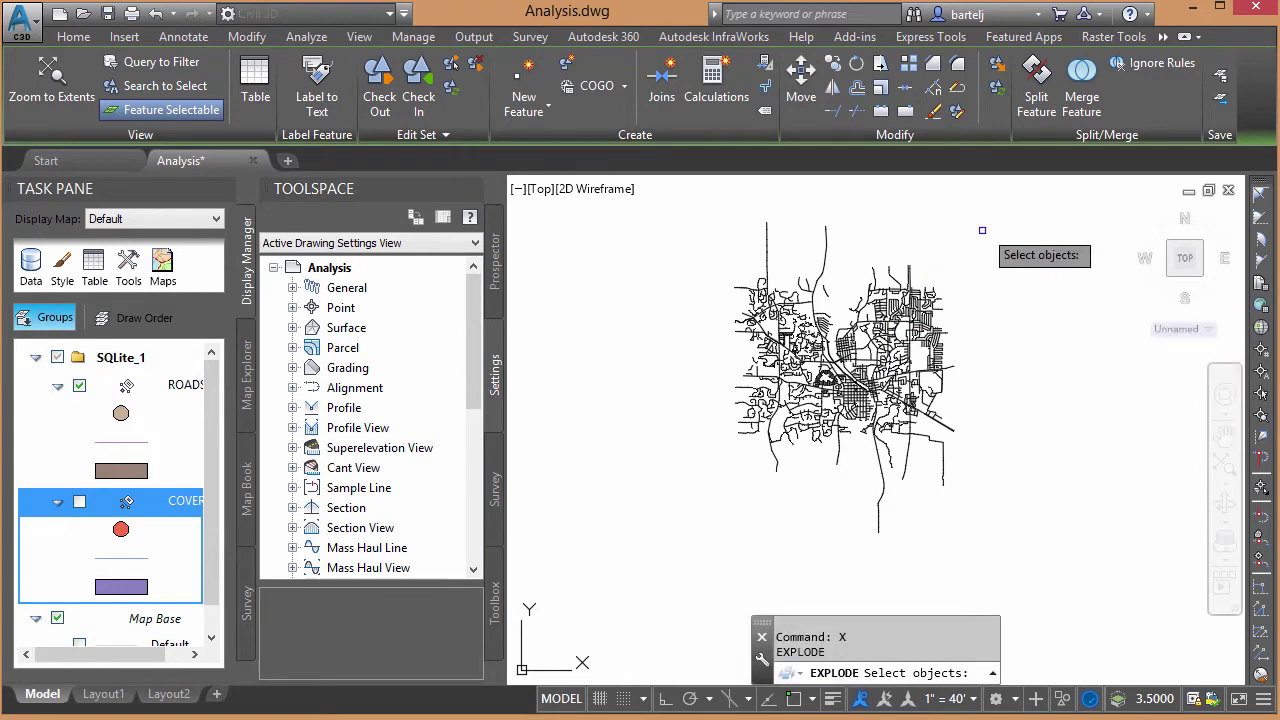
left_click(987, 210)
left_click(666, 584)
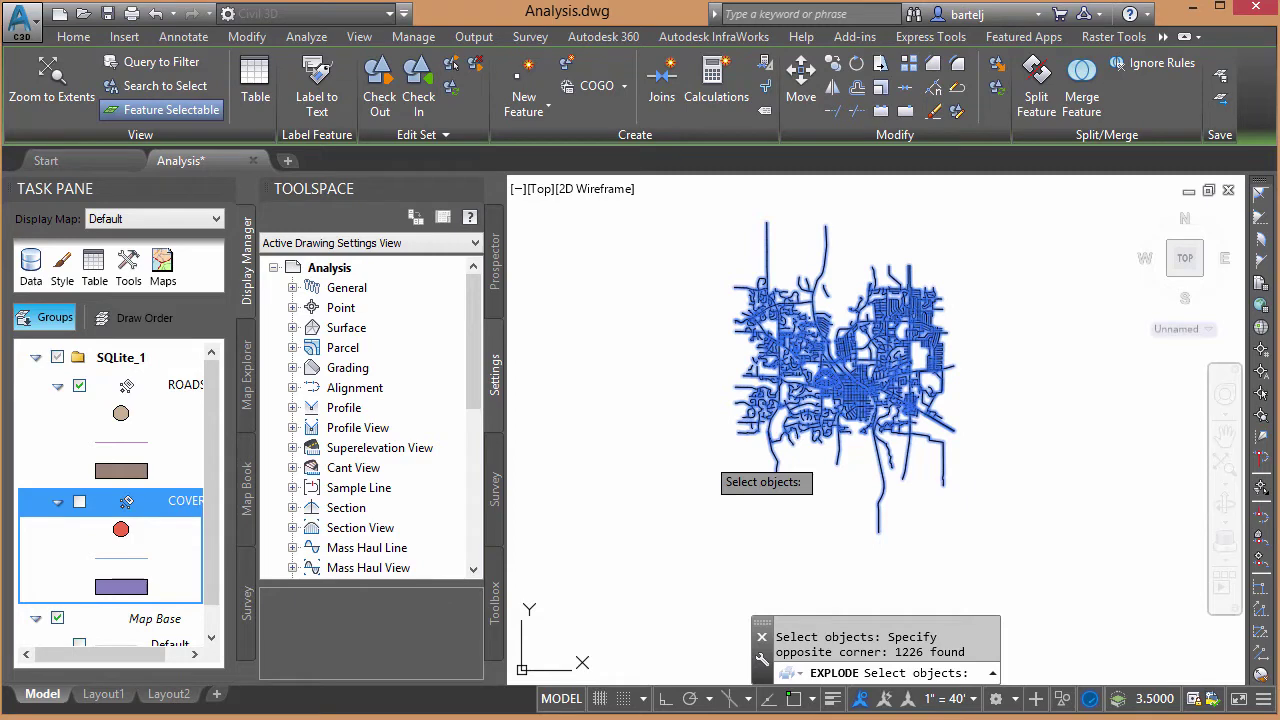
key("Return")
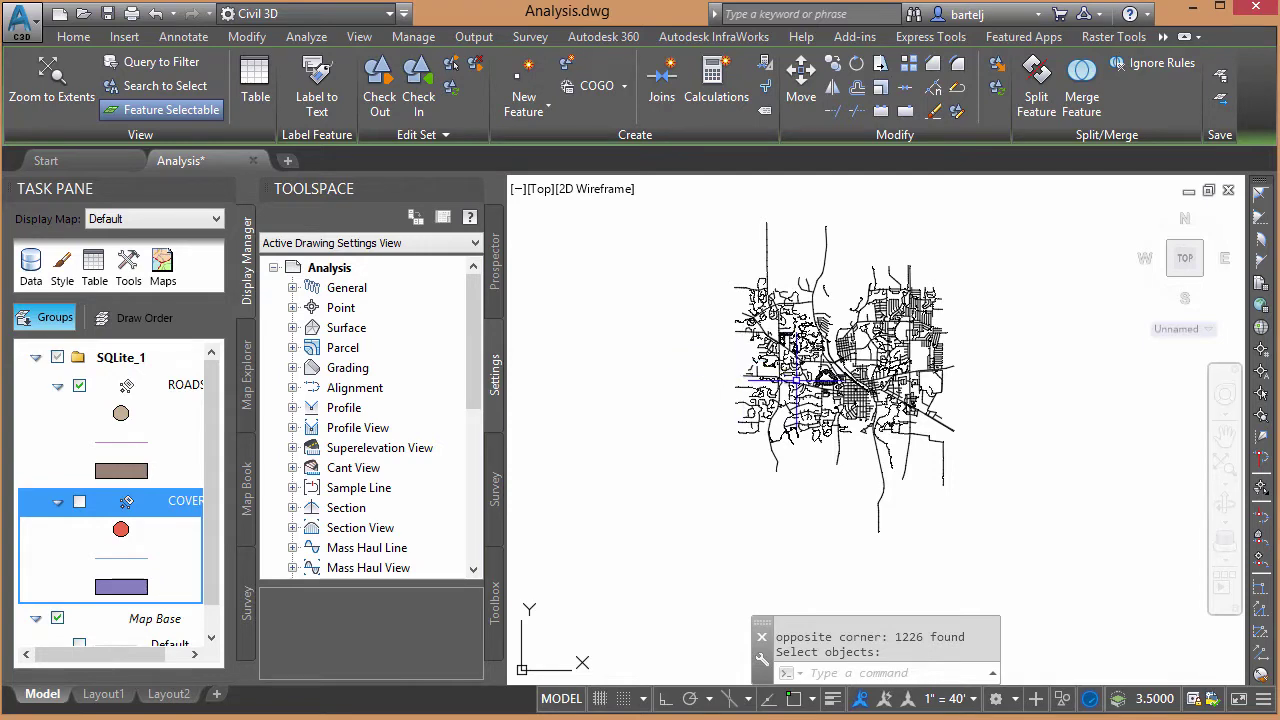
Inspect the central streets, then switch the COVERAGES layer back on
scroll(797, 380, "up", 7)
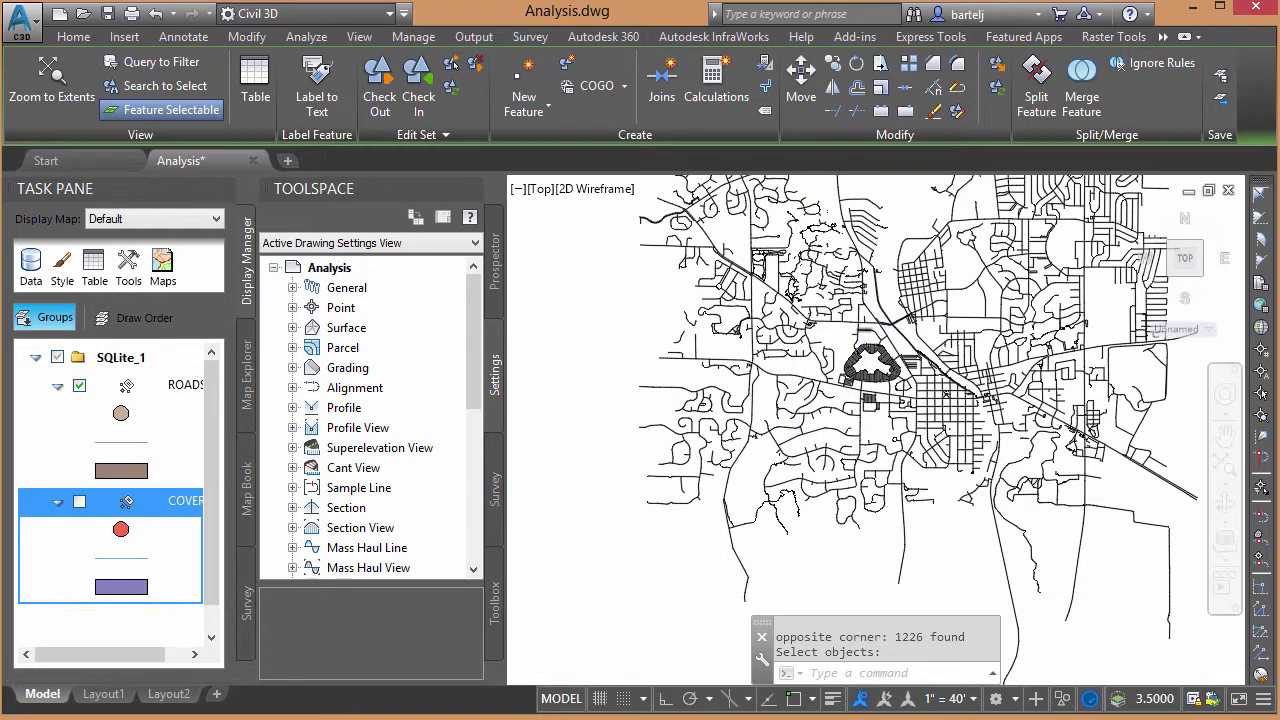
middle_click_drag(851, 328, 839, 402)
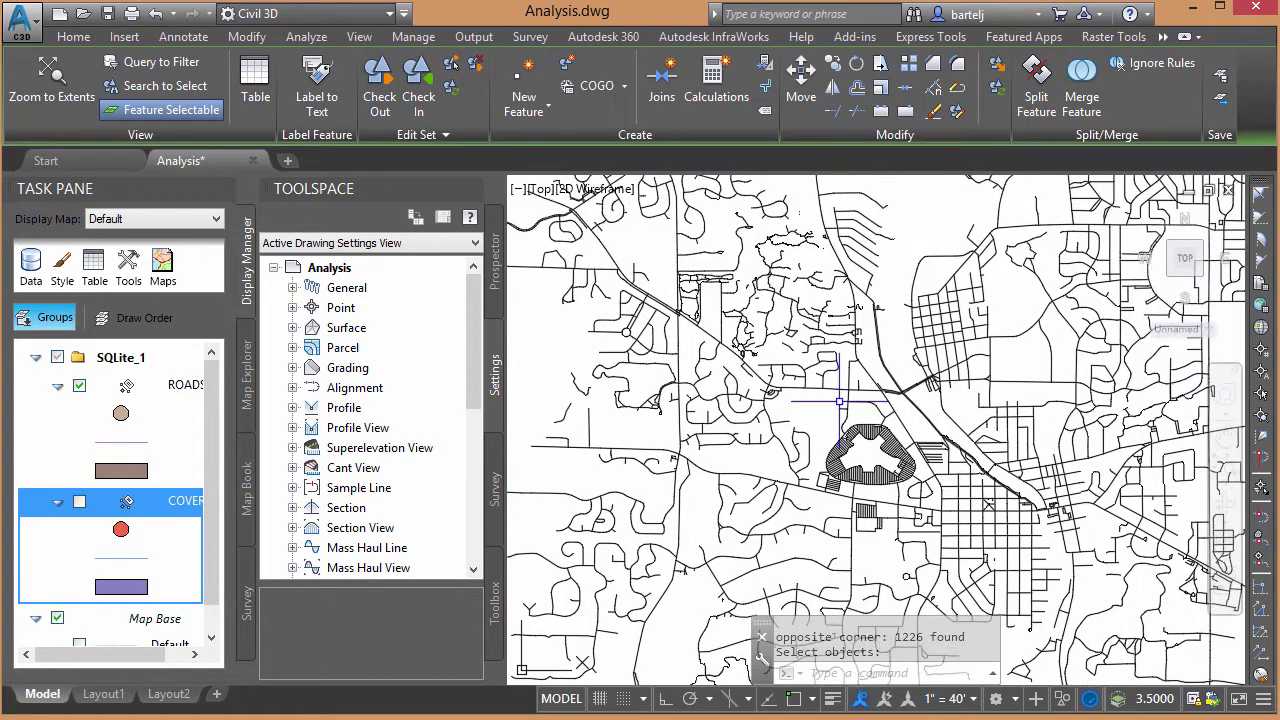
scroll(839, 402, "down", 7)
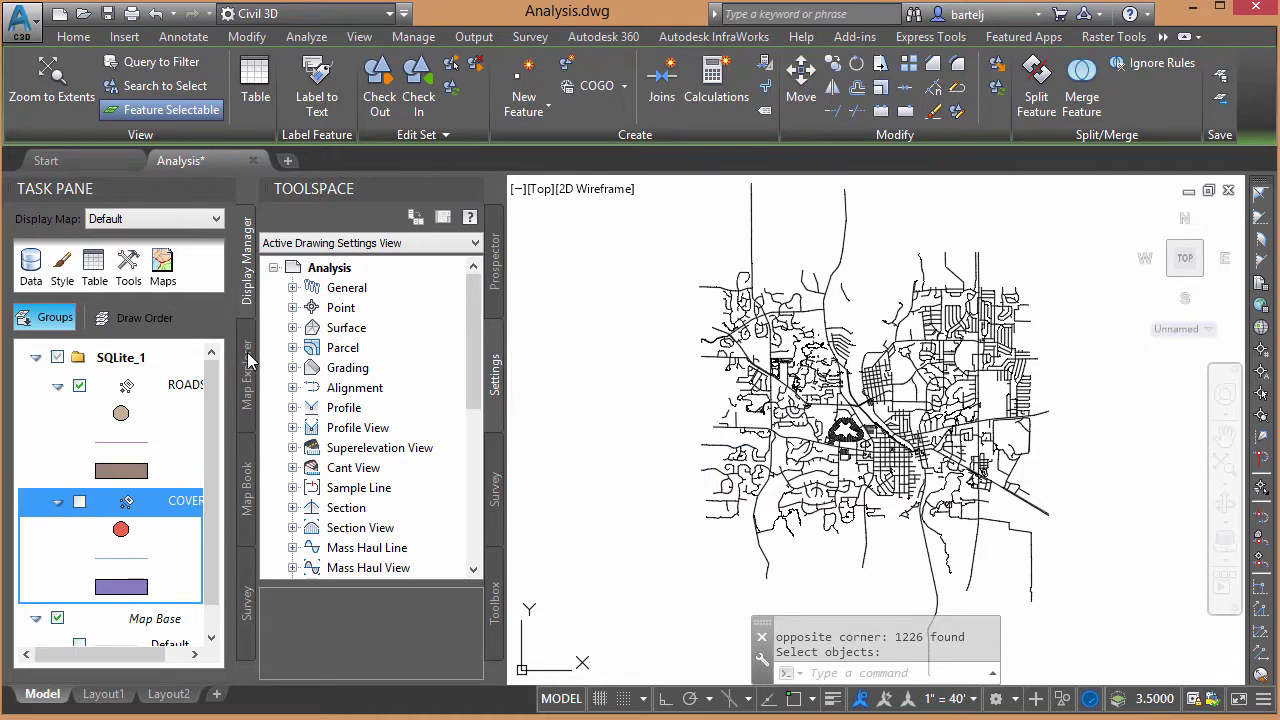
left_click(80, 503)
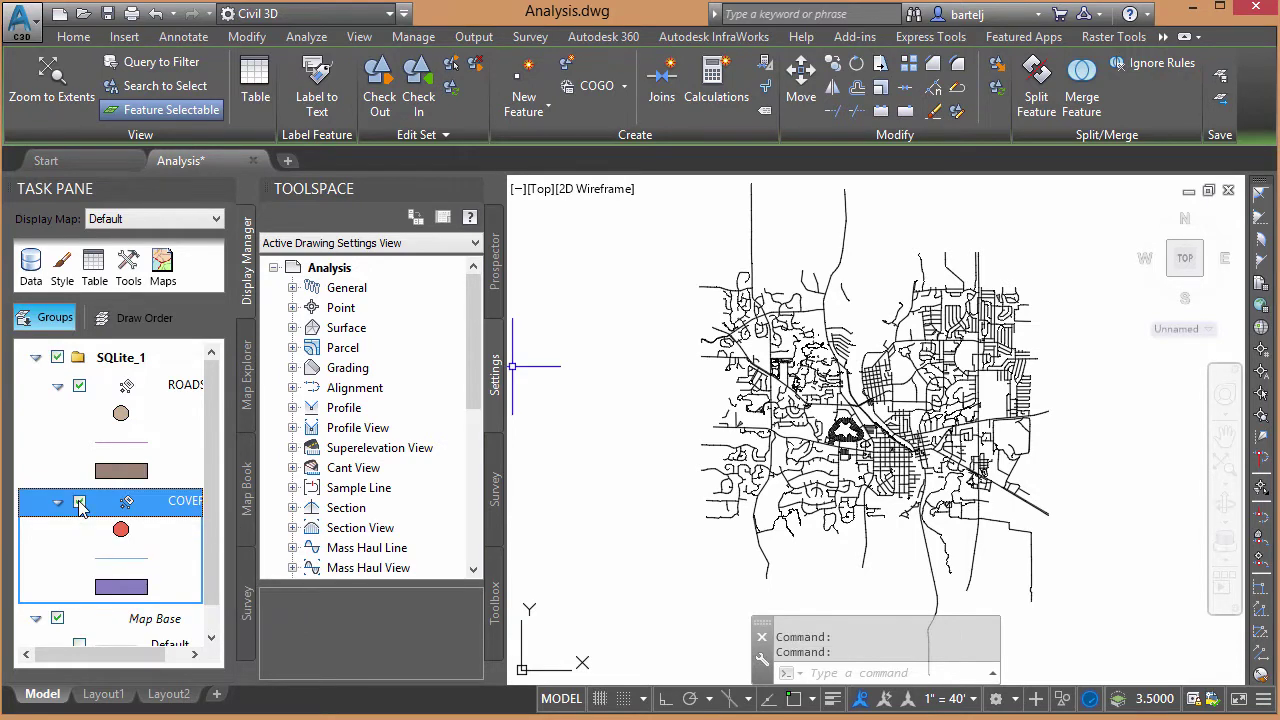
Start a new Network topology named ShortestPath from the drawing's Topologies
left_click(248, 390)
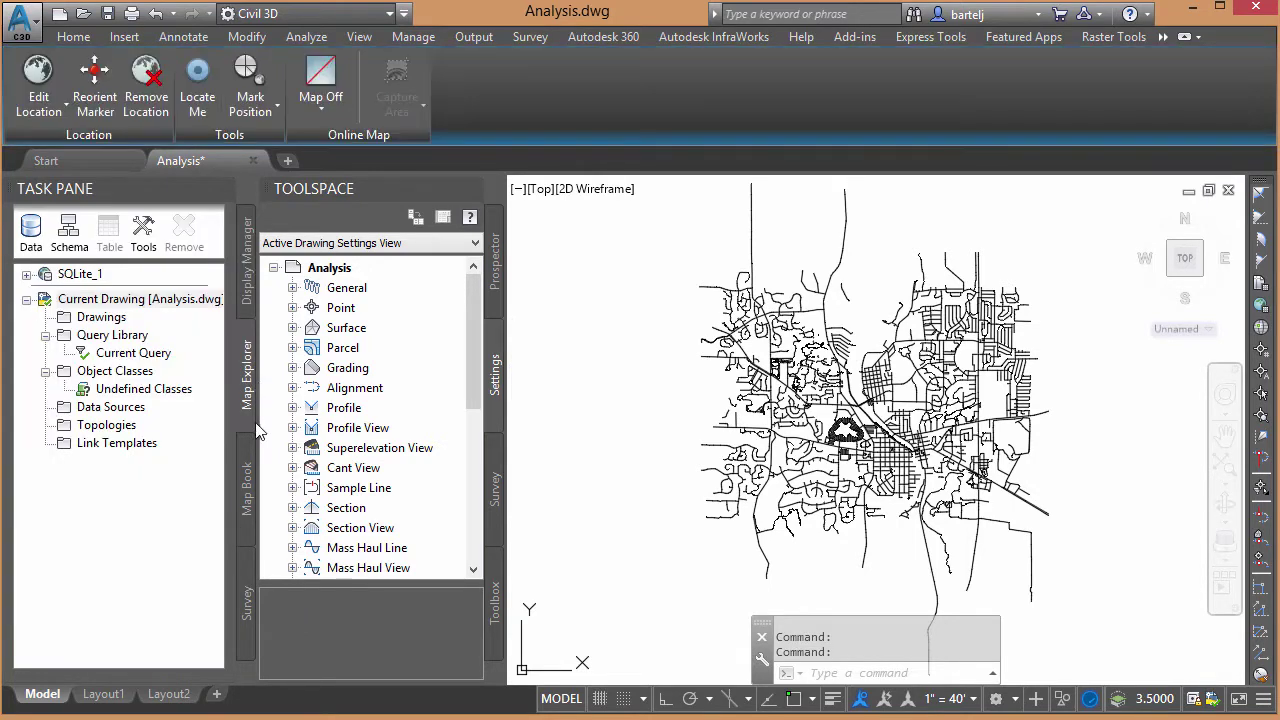
right_click(106, 428)
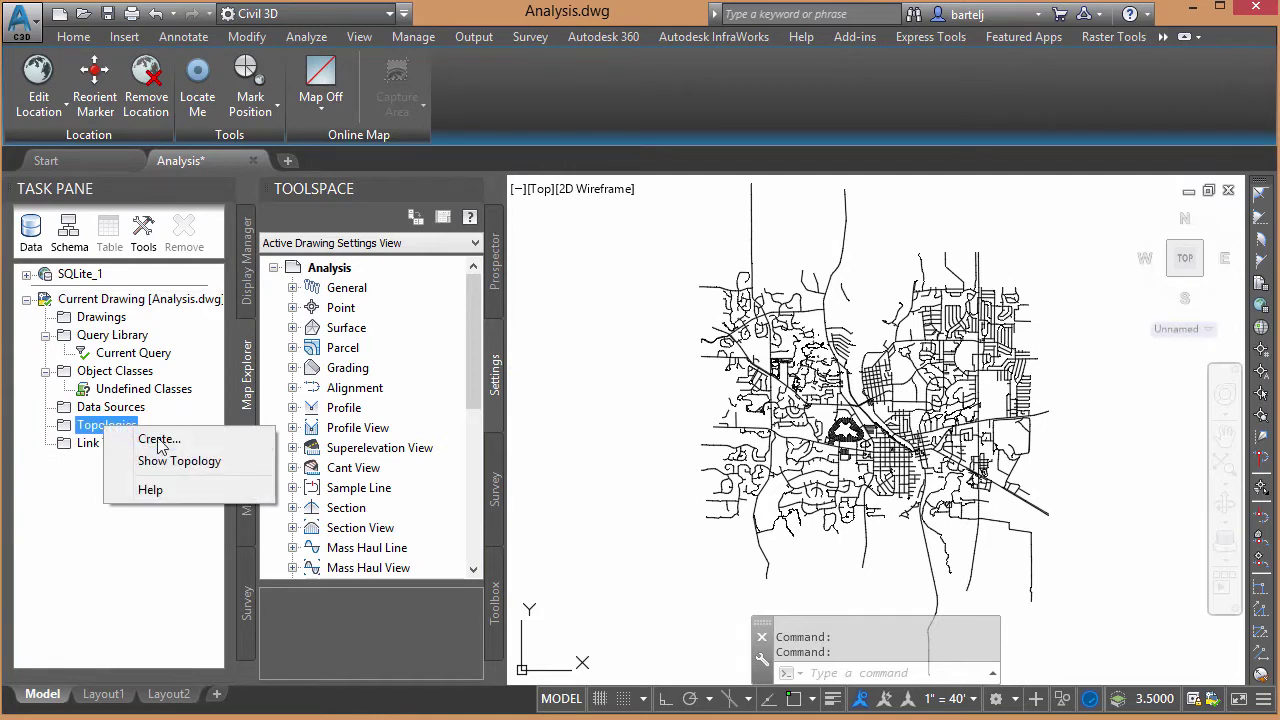
left_click(159, 439)
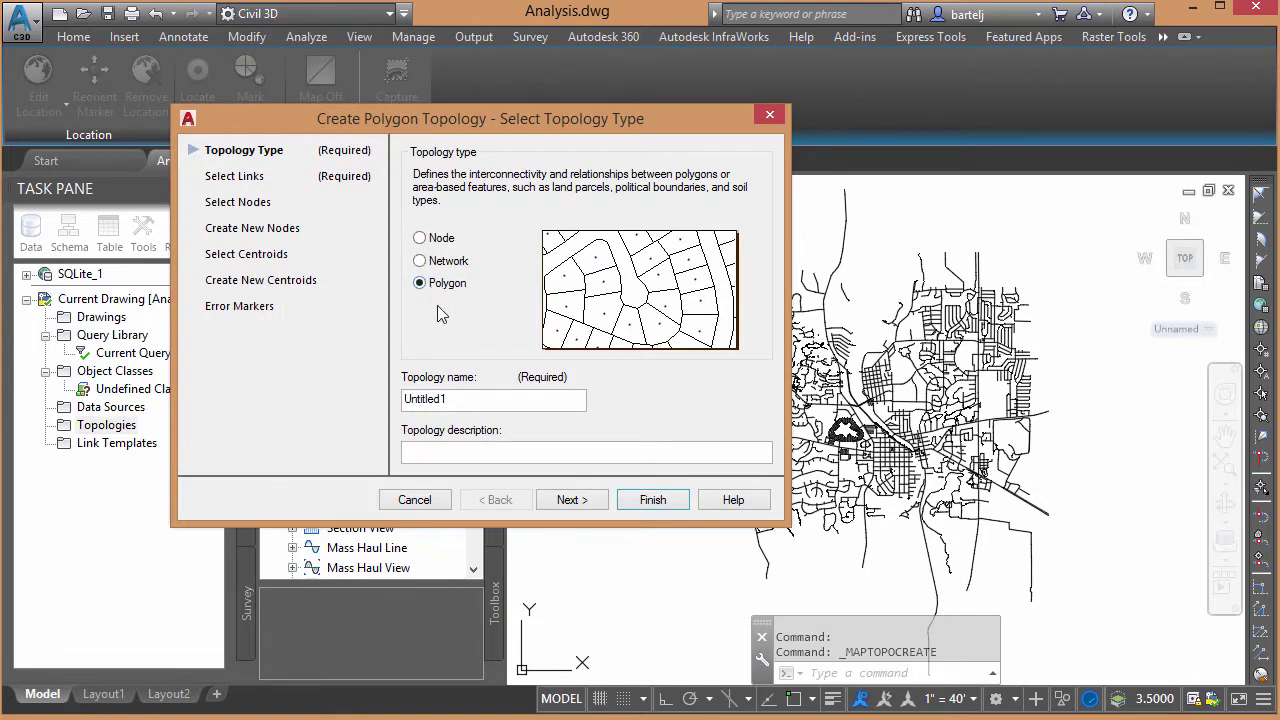
left_click(421, 261)
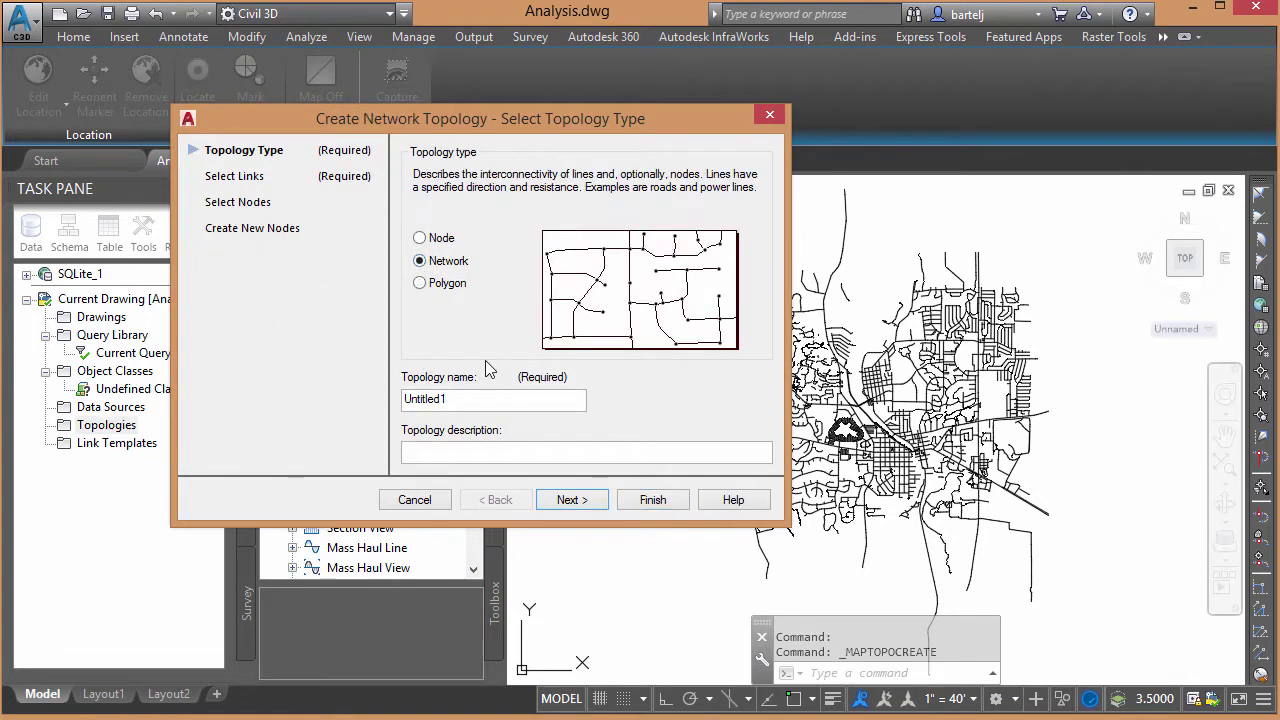
left_click_drag(452, 399, 392, 401)
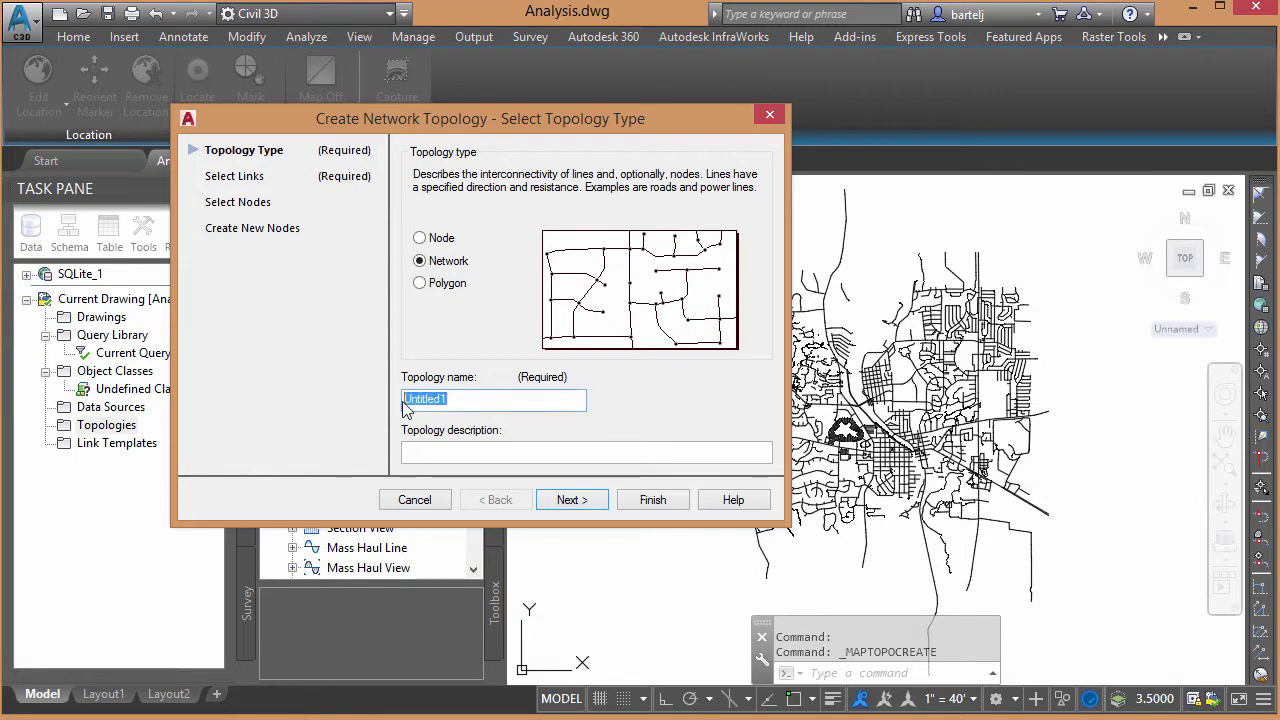
type("ShortestPath")
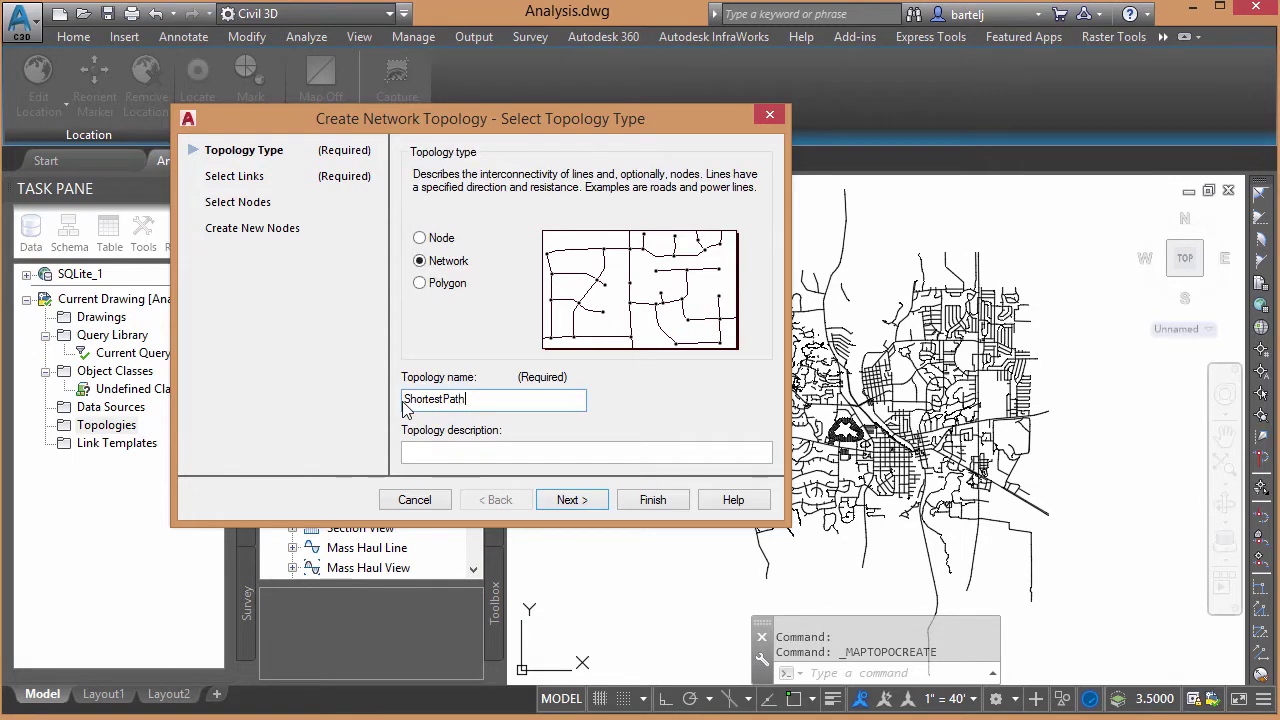
left_click(573, 500)
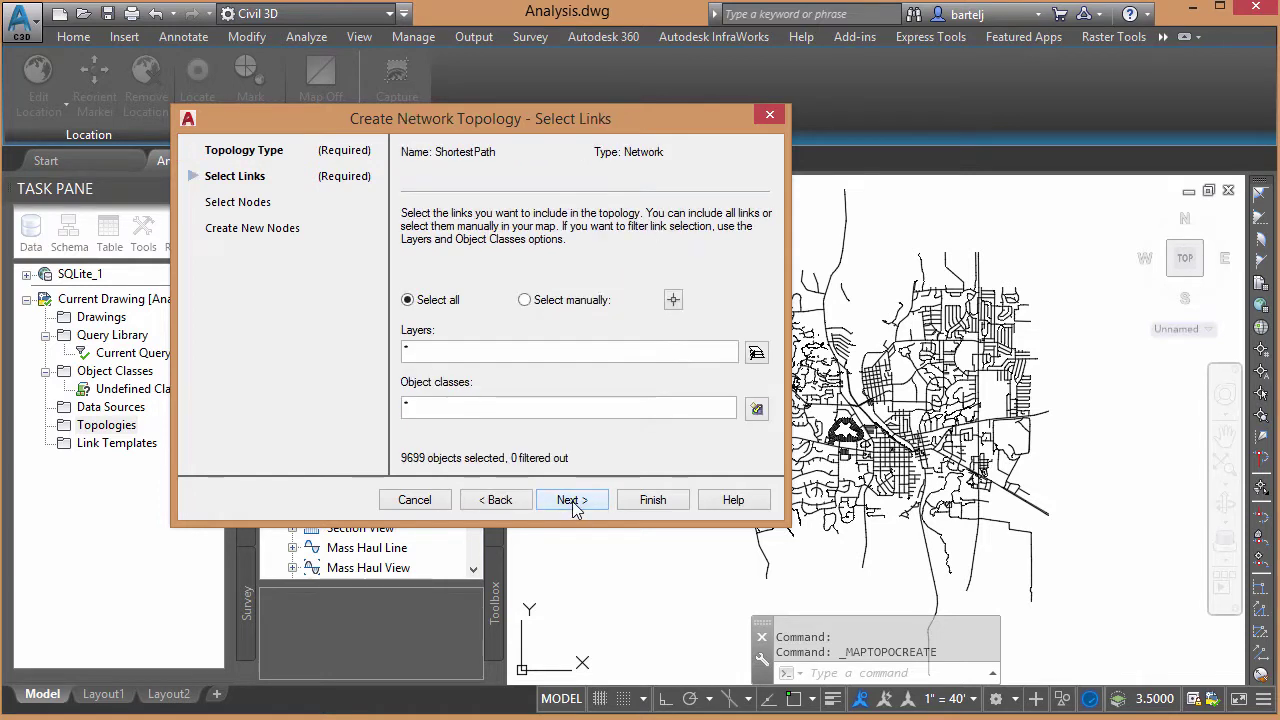
Window-select all roads as links, enable Create new nodes, and finish the ShortestPath topology
left_click(525, 300)
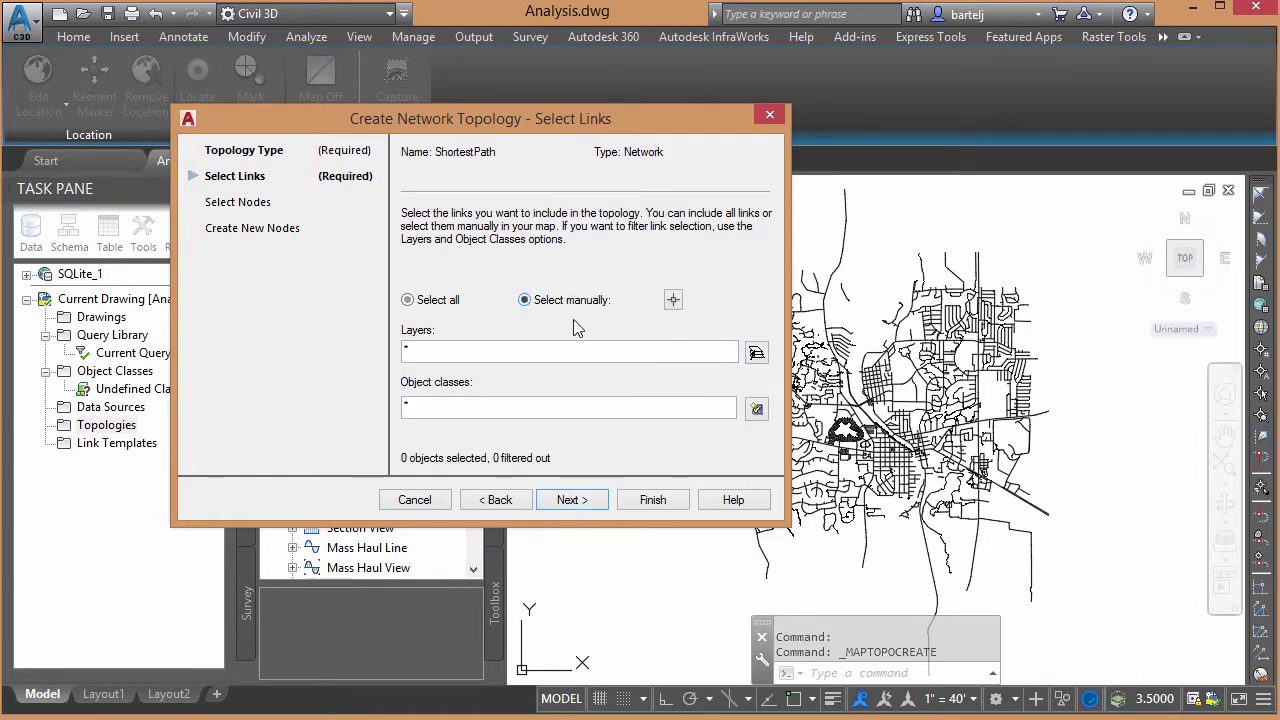
left_click(673, 300)
left_click(1097, 203)
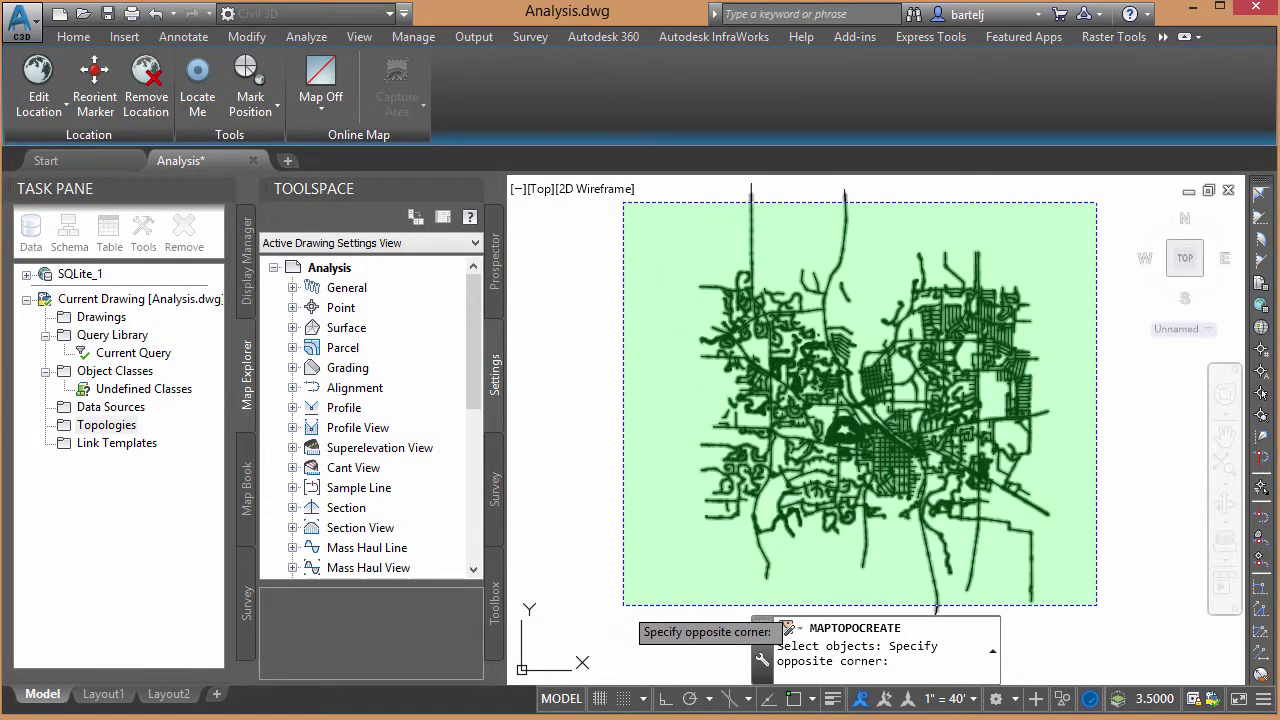
left_click(620, 613)
key("Return")
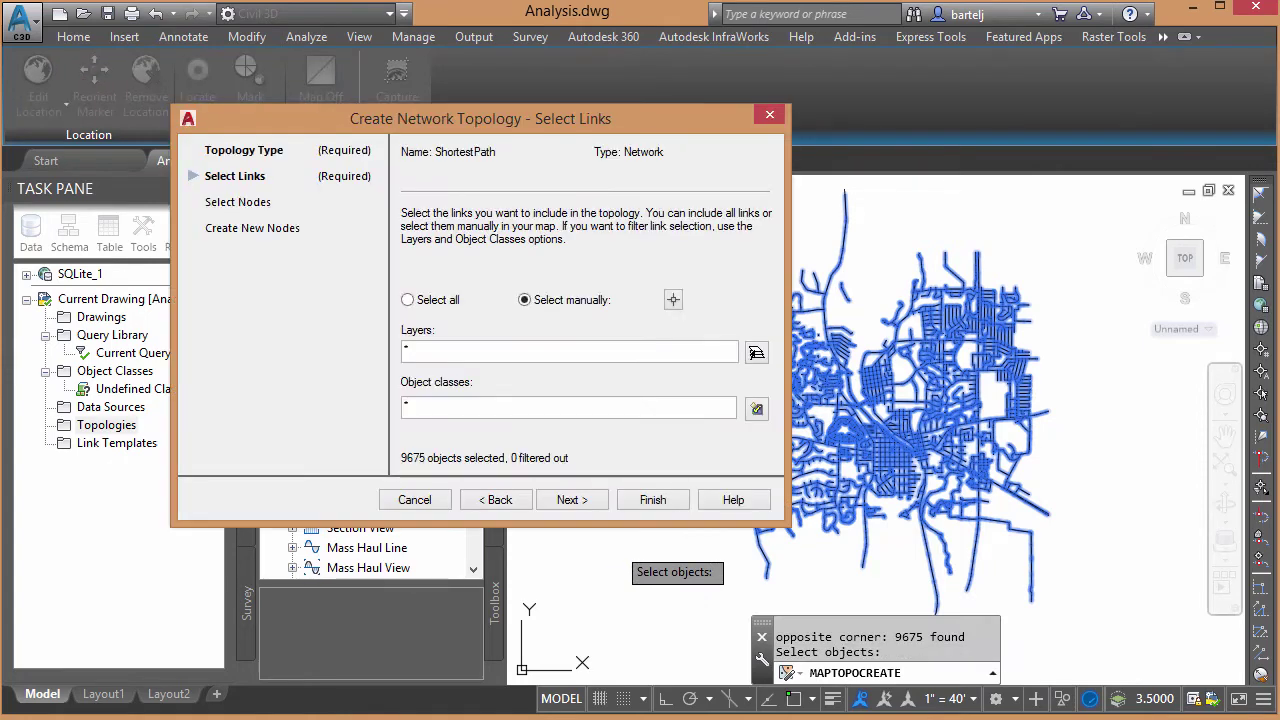
left_click(584, 501)
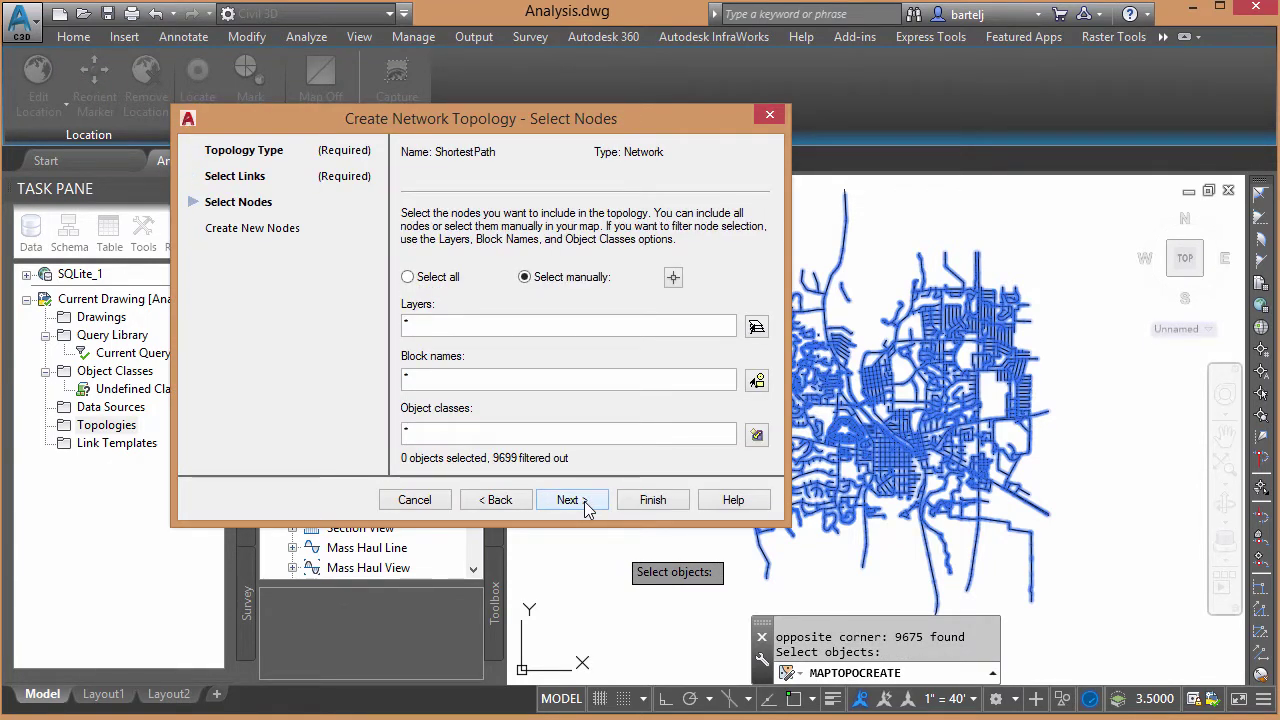
left_click(584, 501)
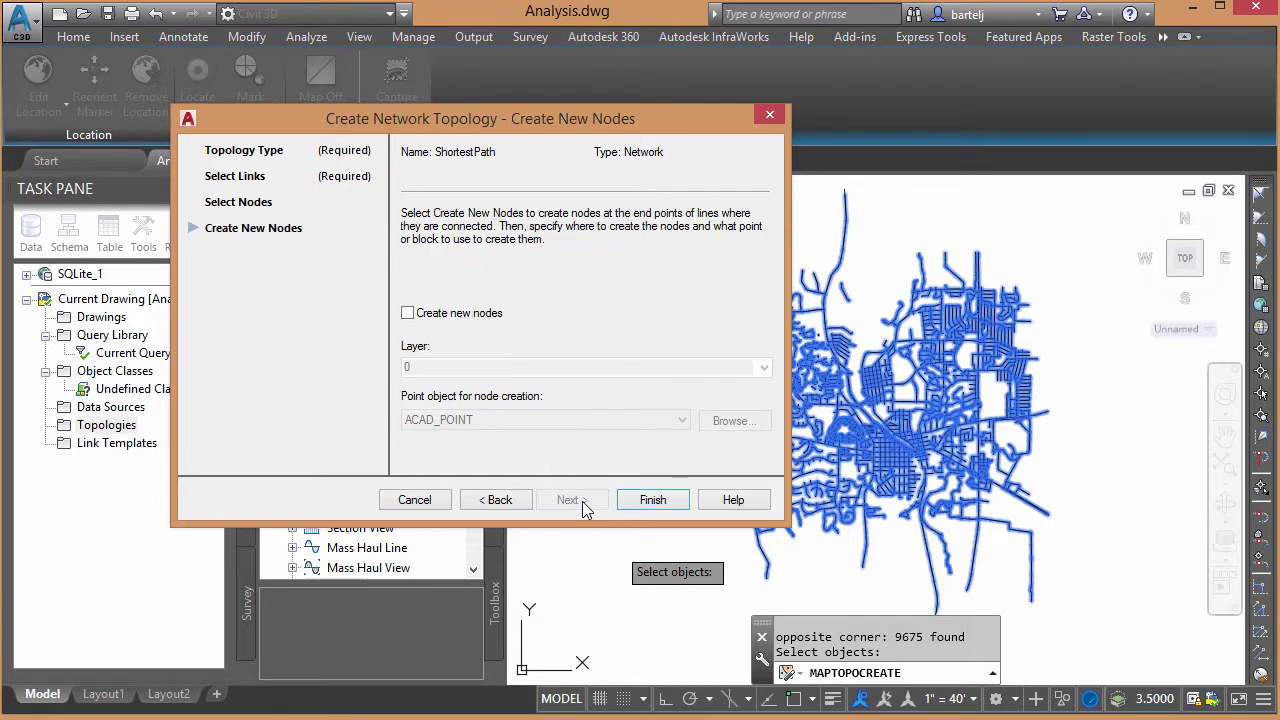
left_click(408, 313)
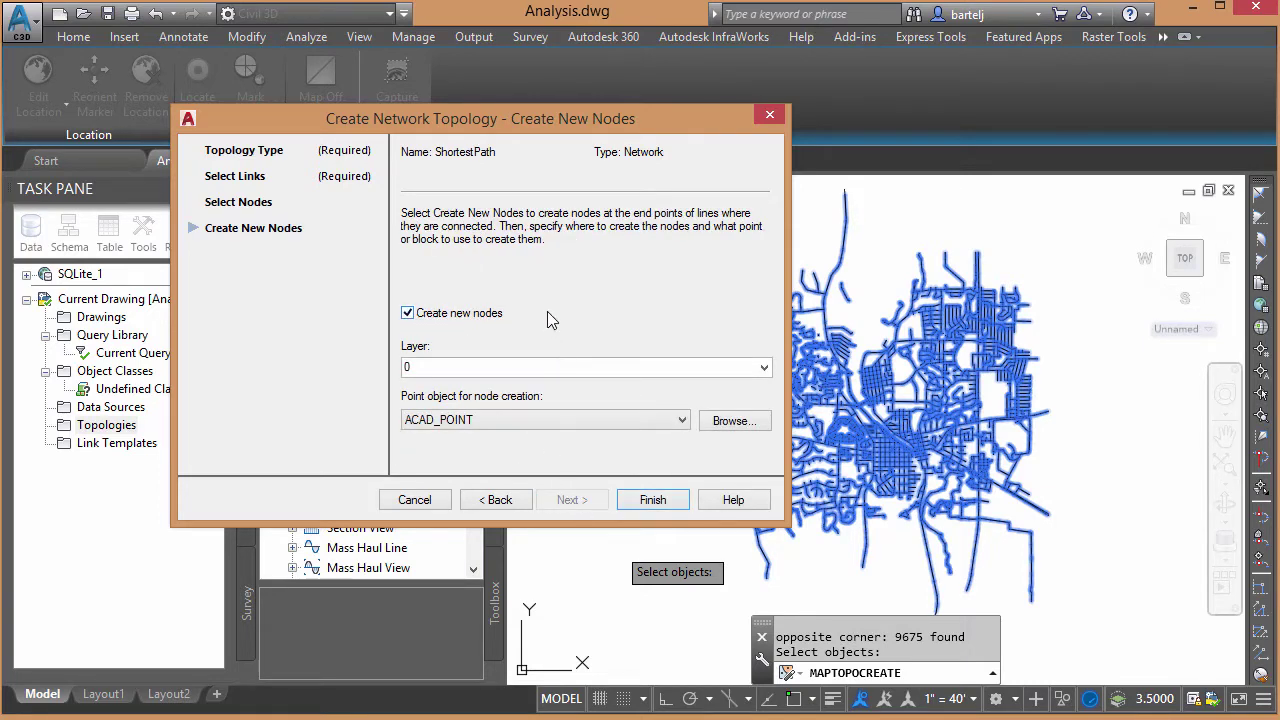
left_click(651, 501)
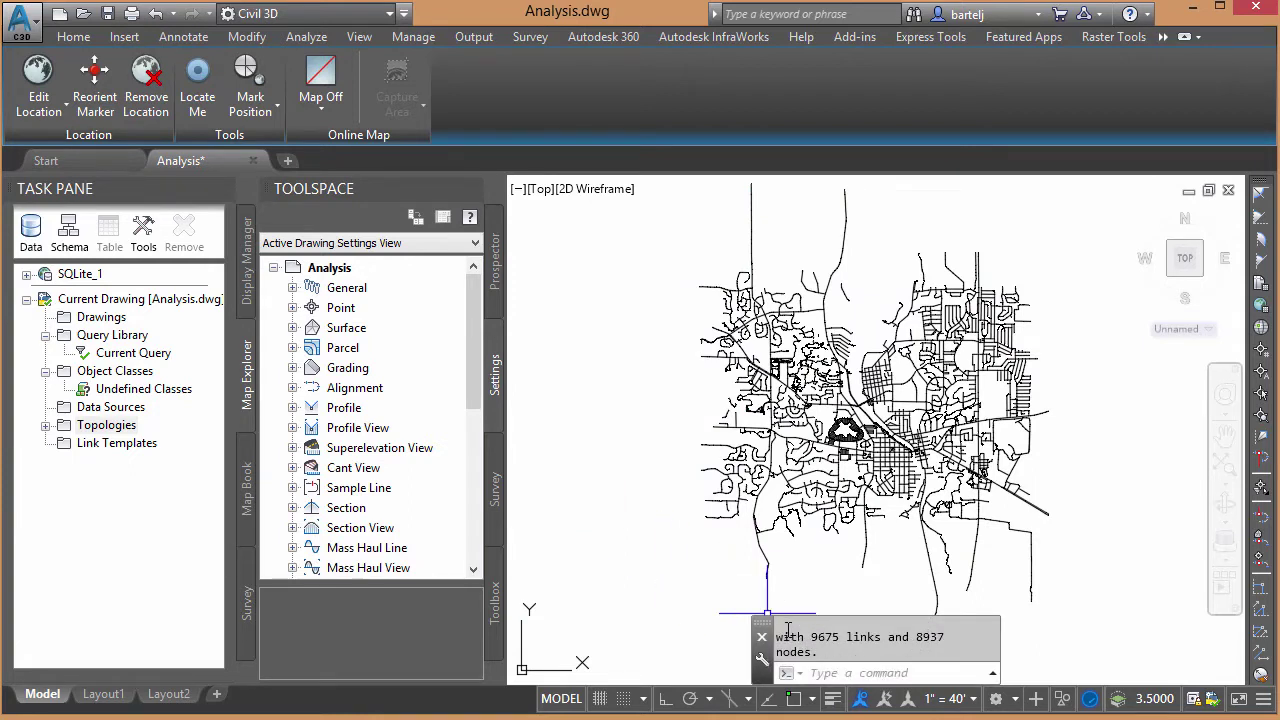
Expand Topologies and highlight ShortestPath's geometry, dismissing the busy error and clearing the highlight
left_click(45, 425)
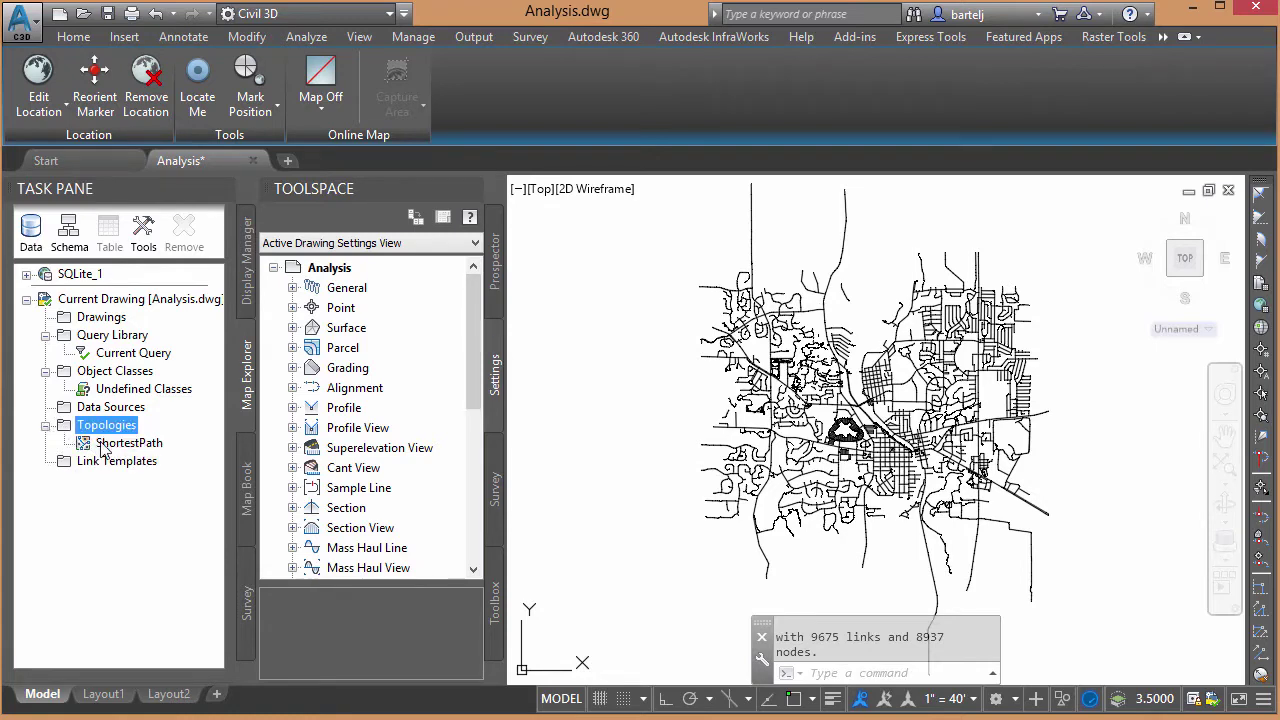
left_click(103, 448)
right_click(103, 448)
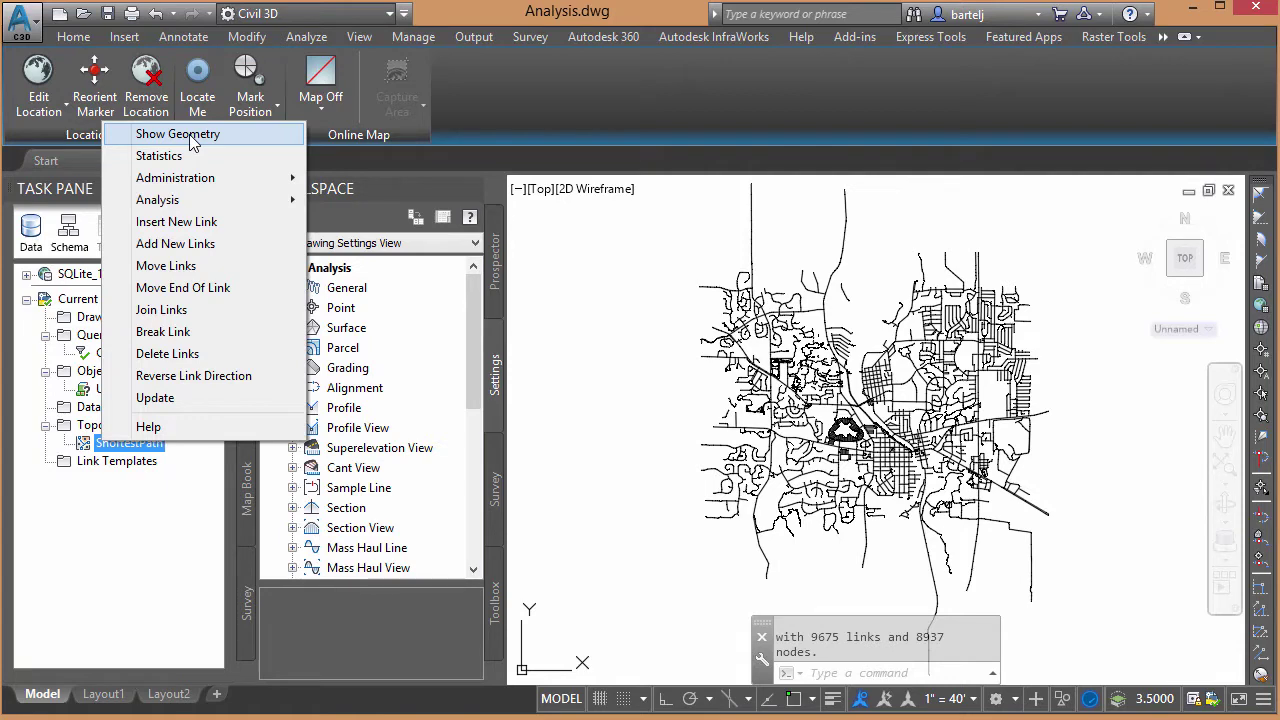
left_click(193, 141)
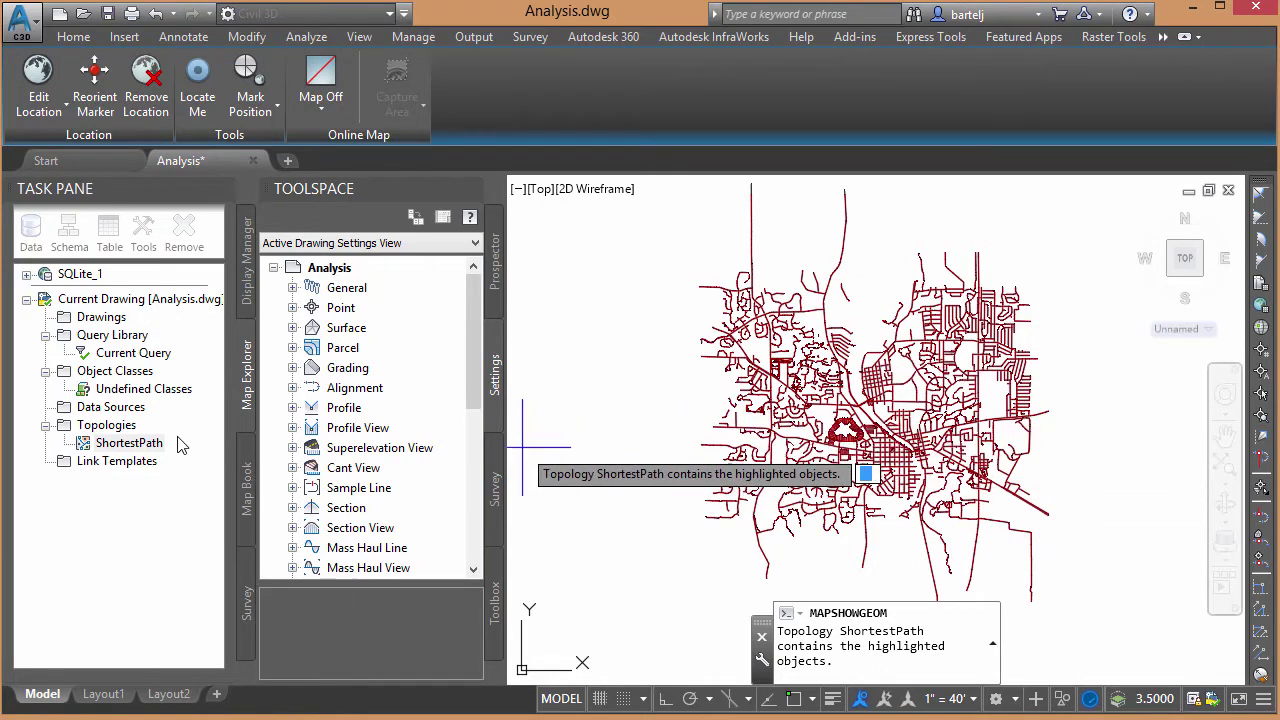
right_click(112, 448)
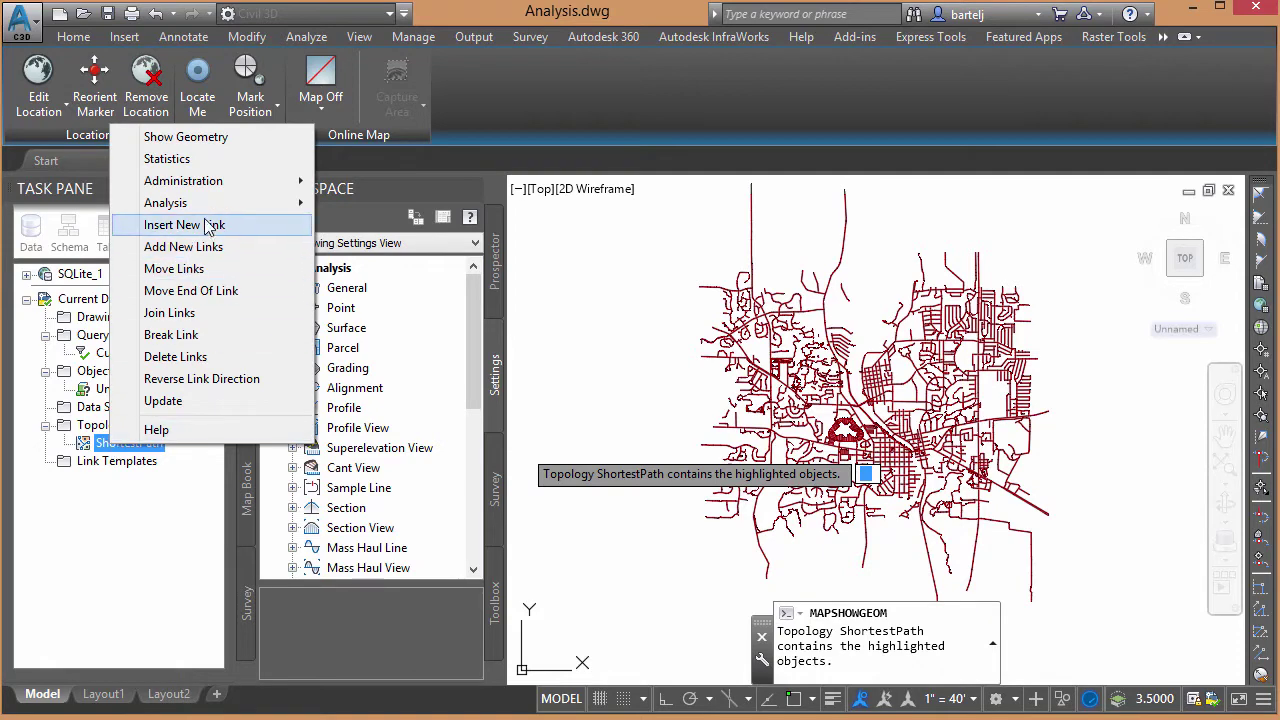
left_click(199, 159)
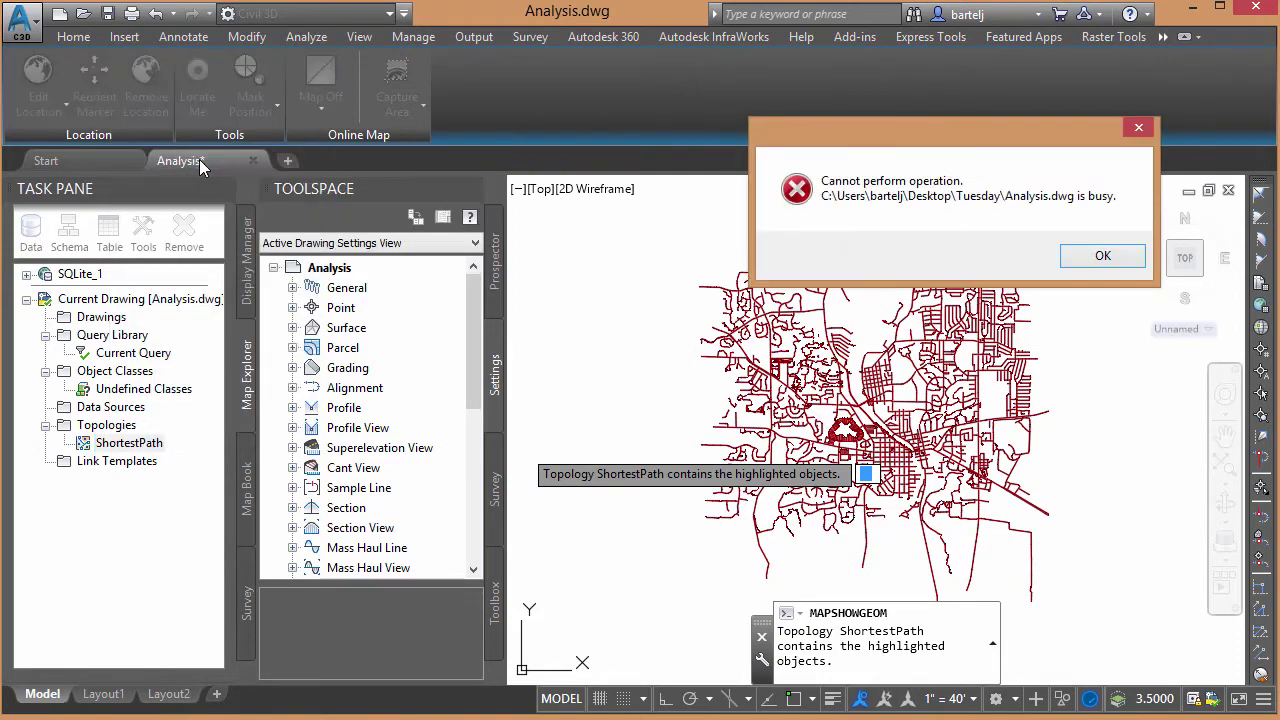
left_click(1103, 257)
key("Escape")
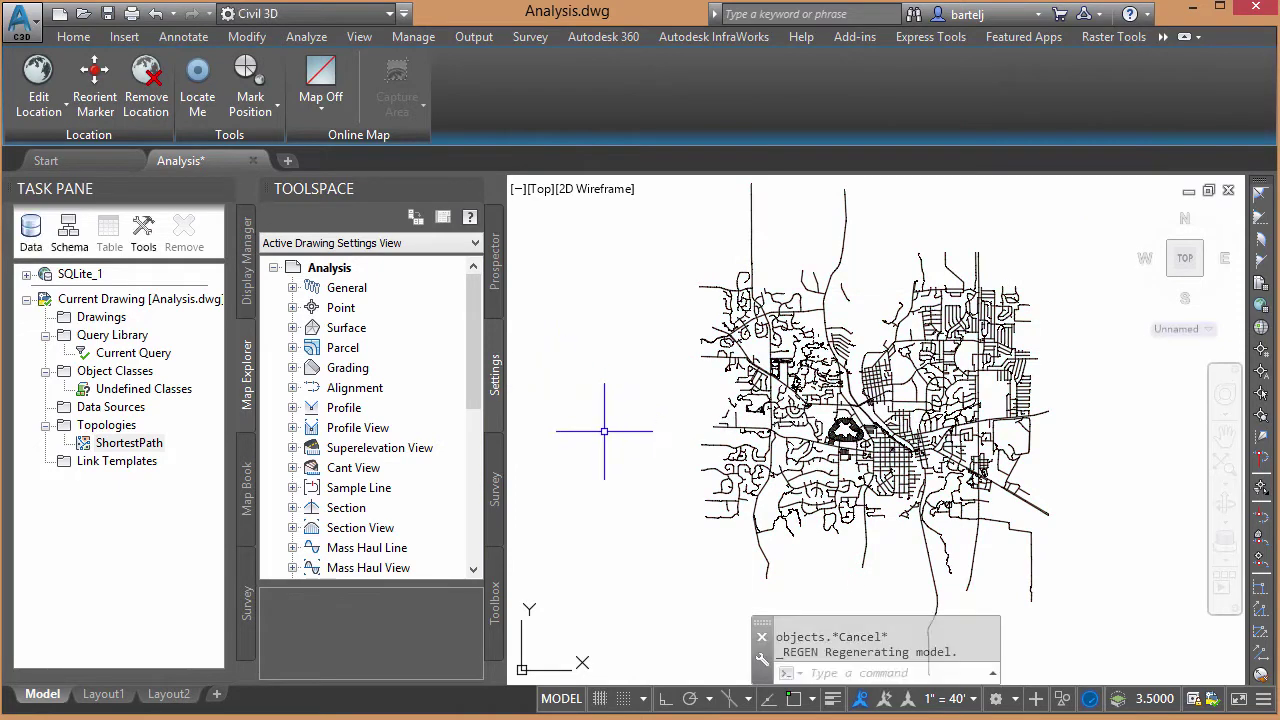
Review ShortestPath's statistics (8937 nodes, 9675 links, no polygons) and close them
right_click(86, 447)
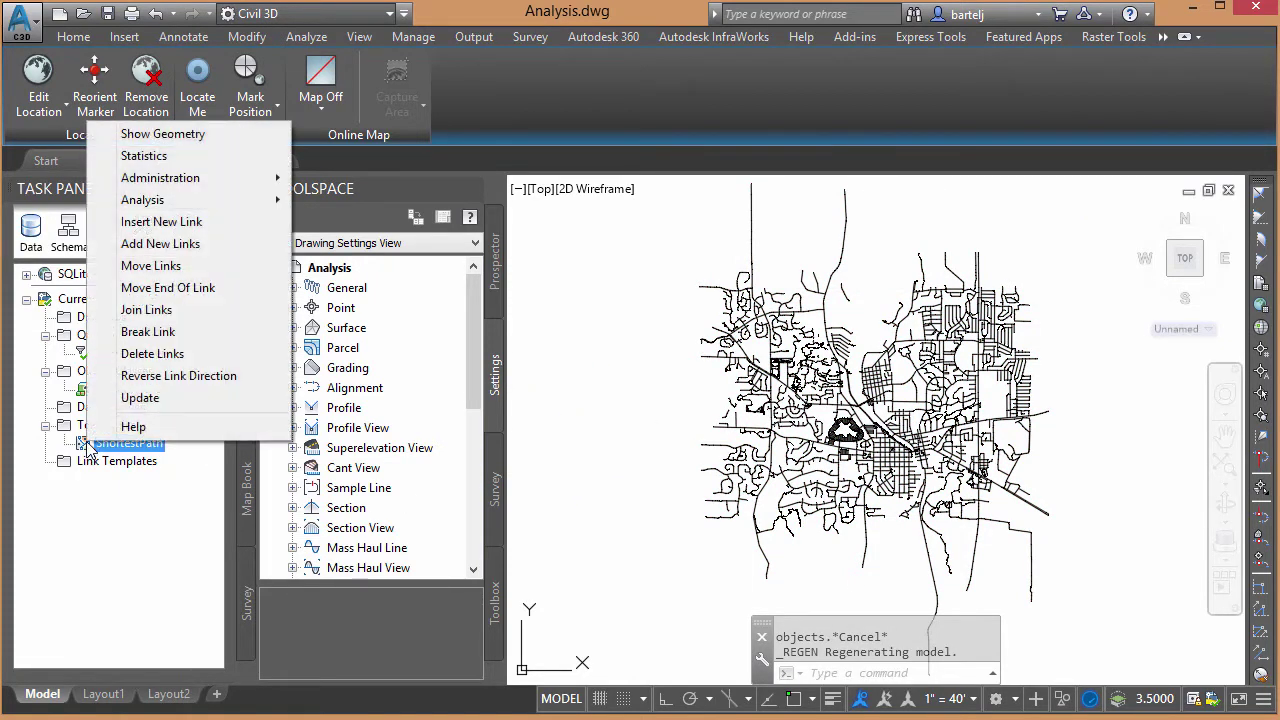
left_click(184, 158)
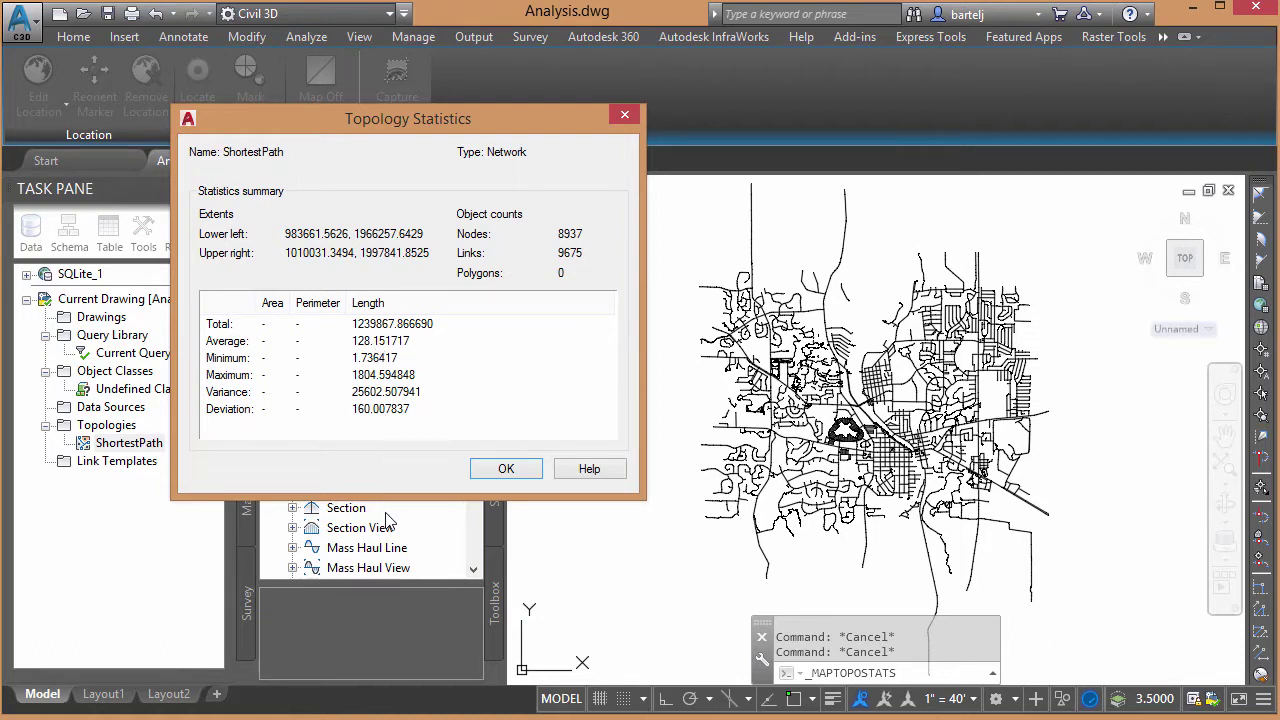
left_click(506, 469)
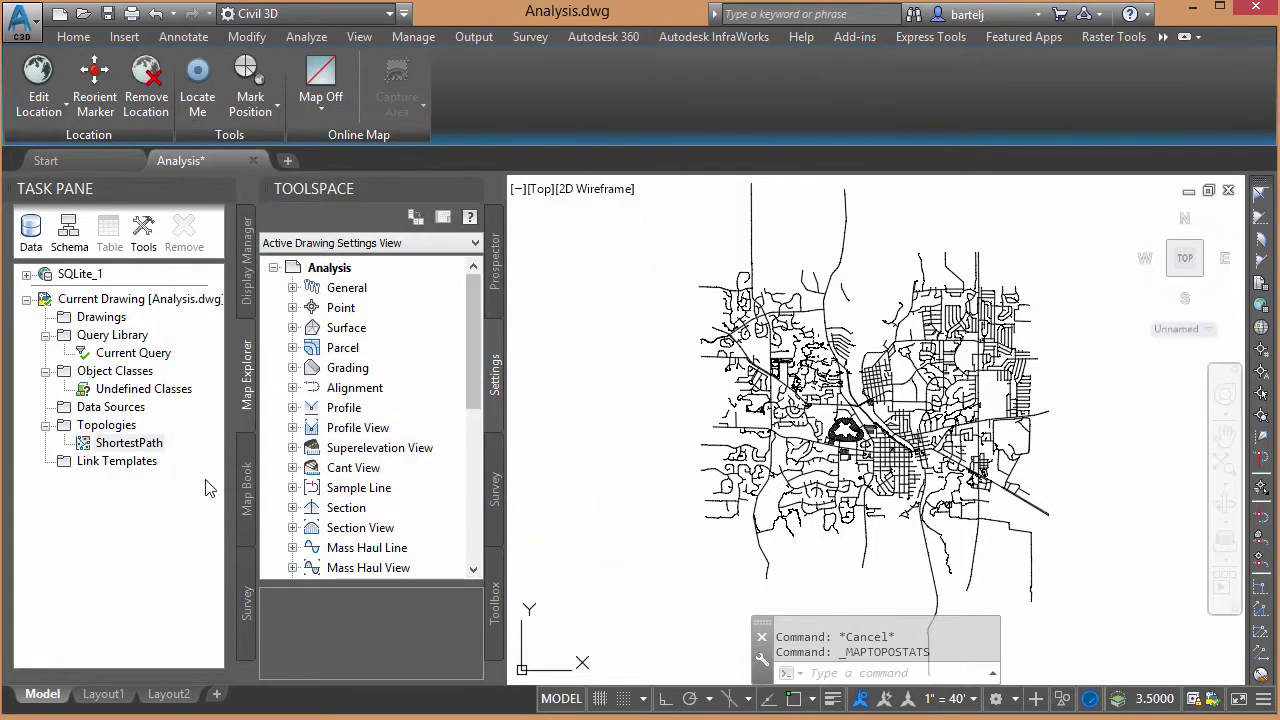
Turn the SQLite_1 coverage layer back on in Display Manager, then return to Map Explorer
right_click(110, 447)
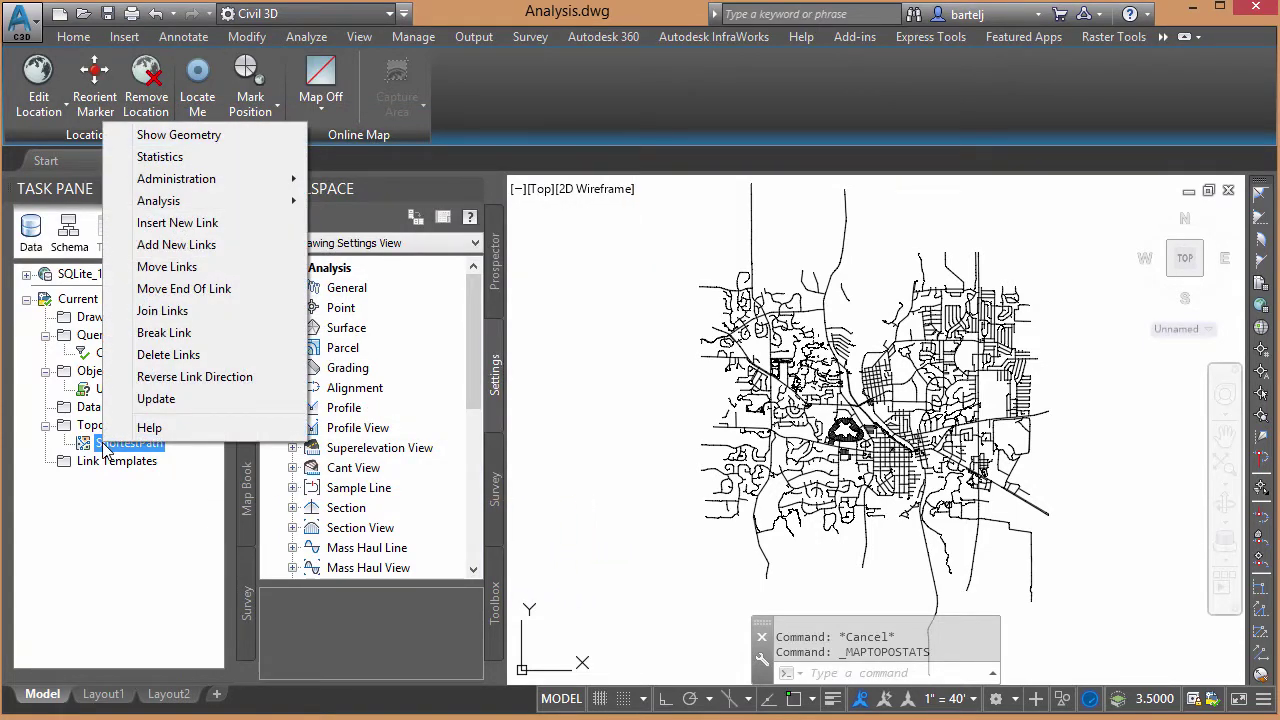
left_click(92, 500)
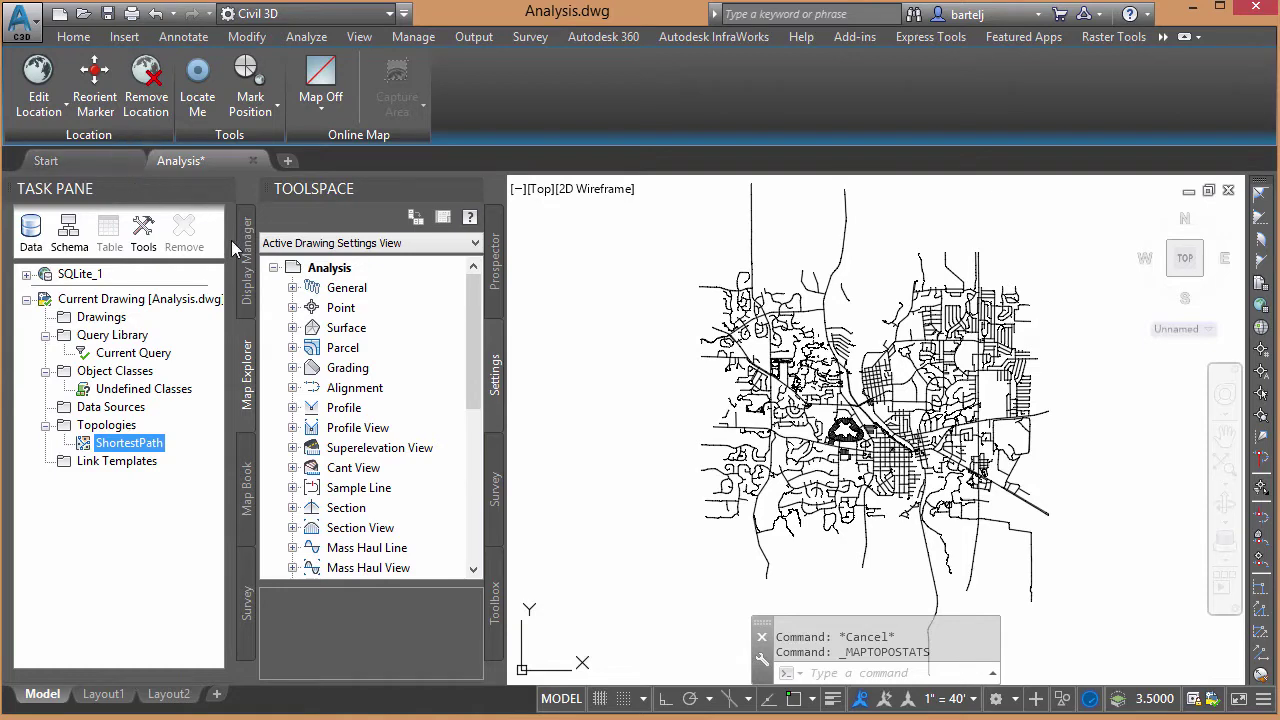
left_click(246, 262)
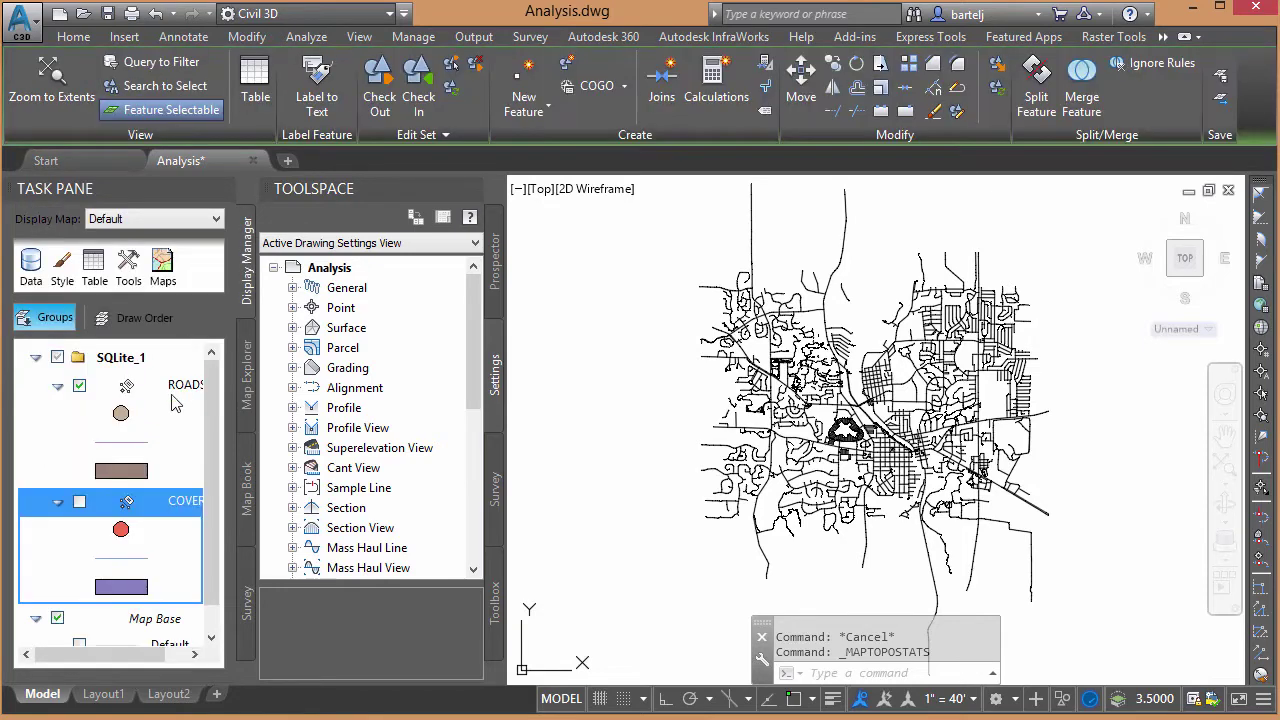
left_click(80, 501)
scroll(737, 429, "up", 6)
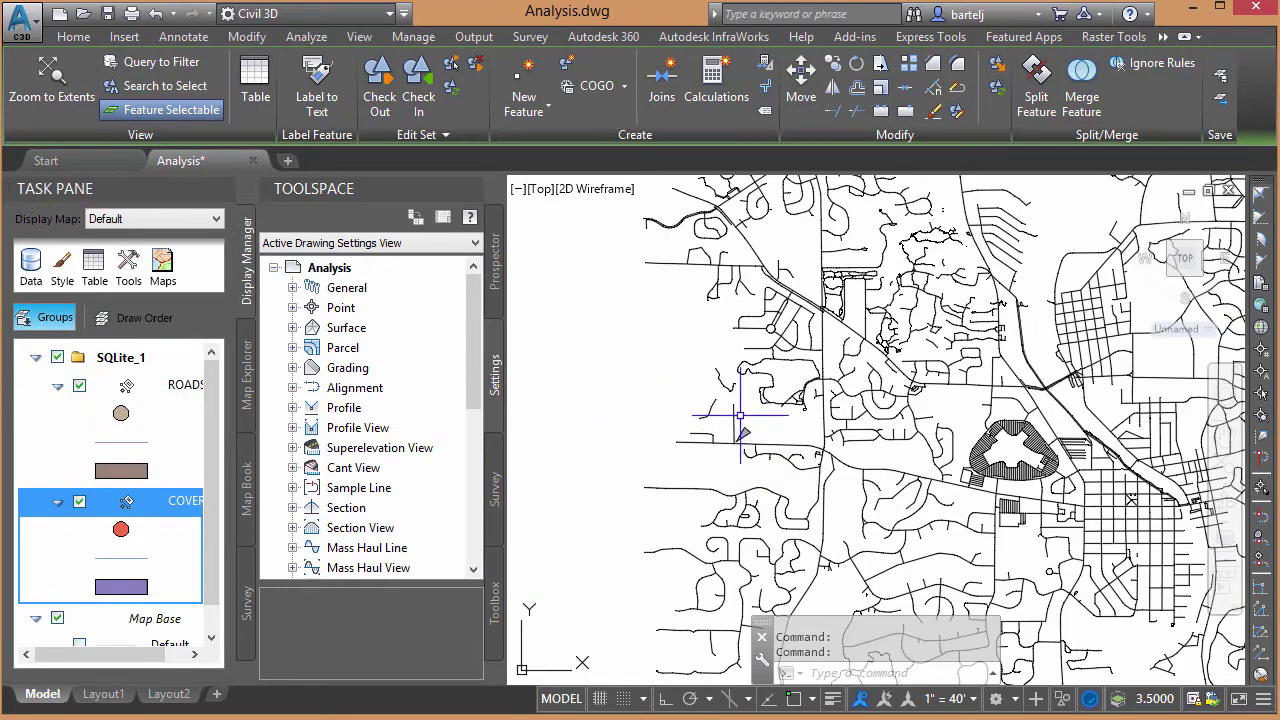
scroll(799, 436, "down", 5)
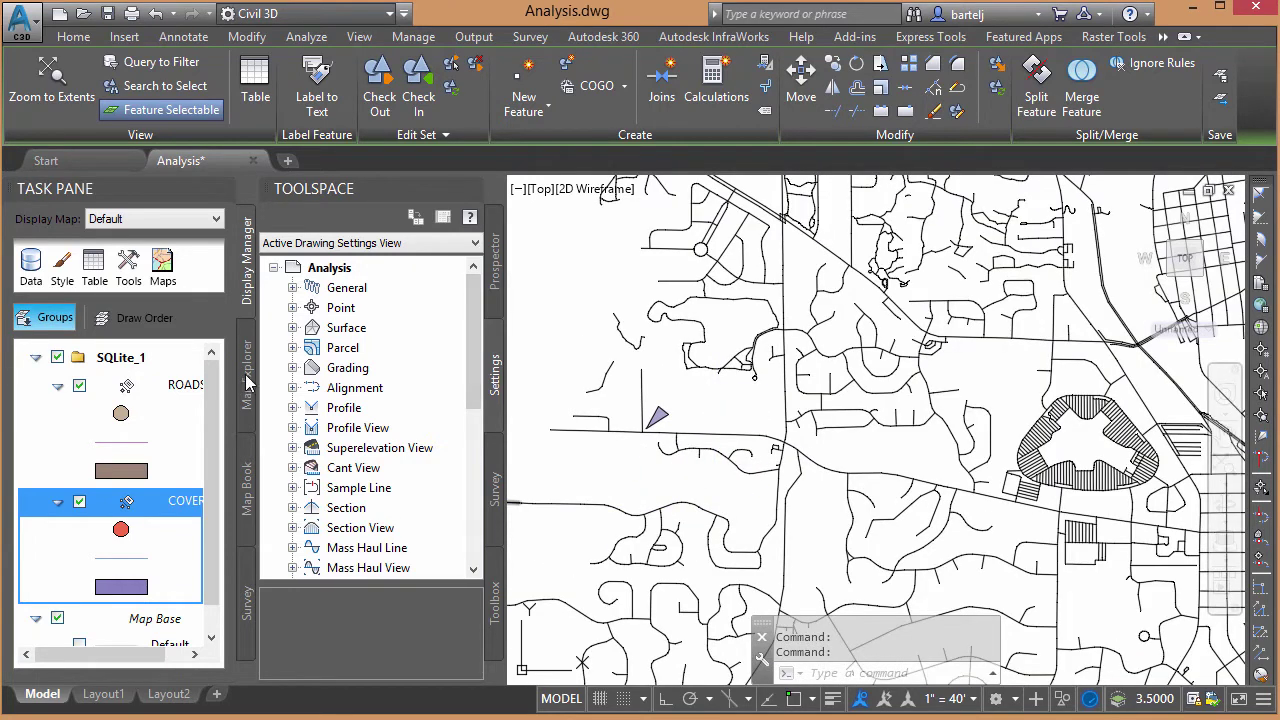
left_click(245, 374)
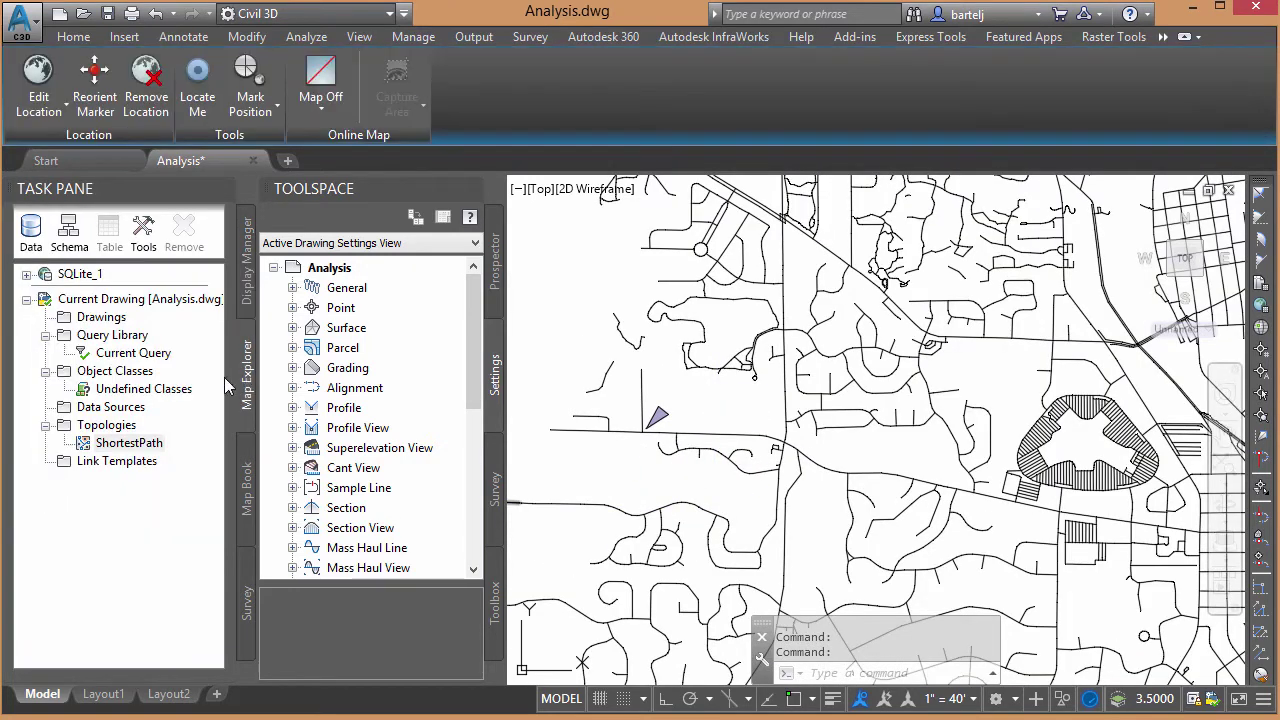
Start a network analysis on ShortestPath using the Shortest path method, advancing to Choose Locations
right_click(87, 446)
mouse_move(183, 205)
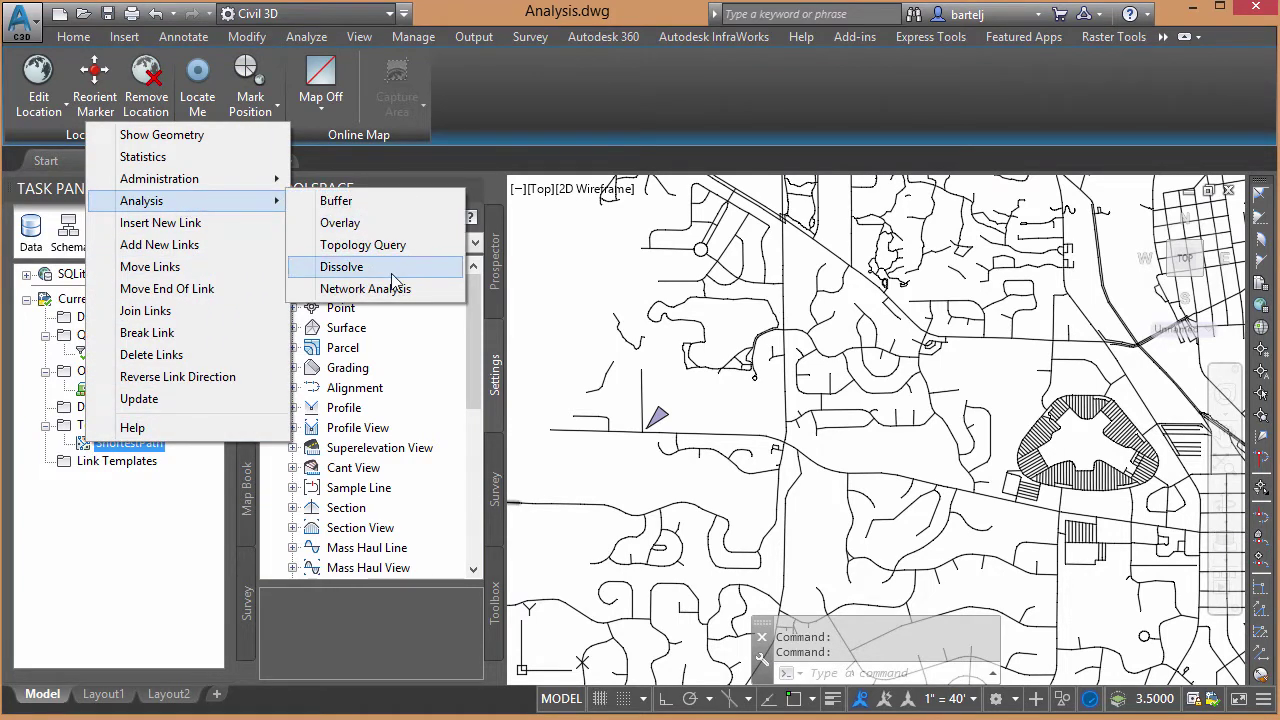
left_click(389, 298)
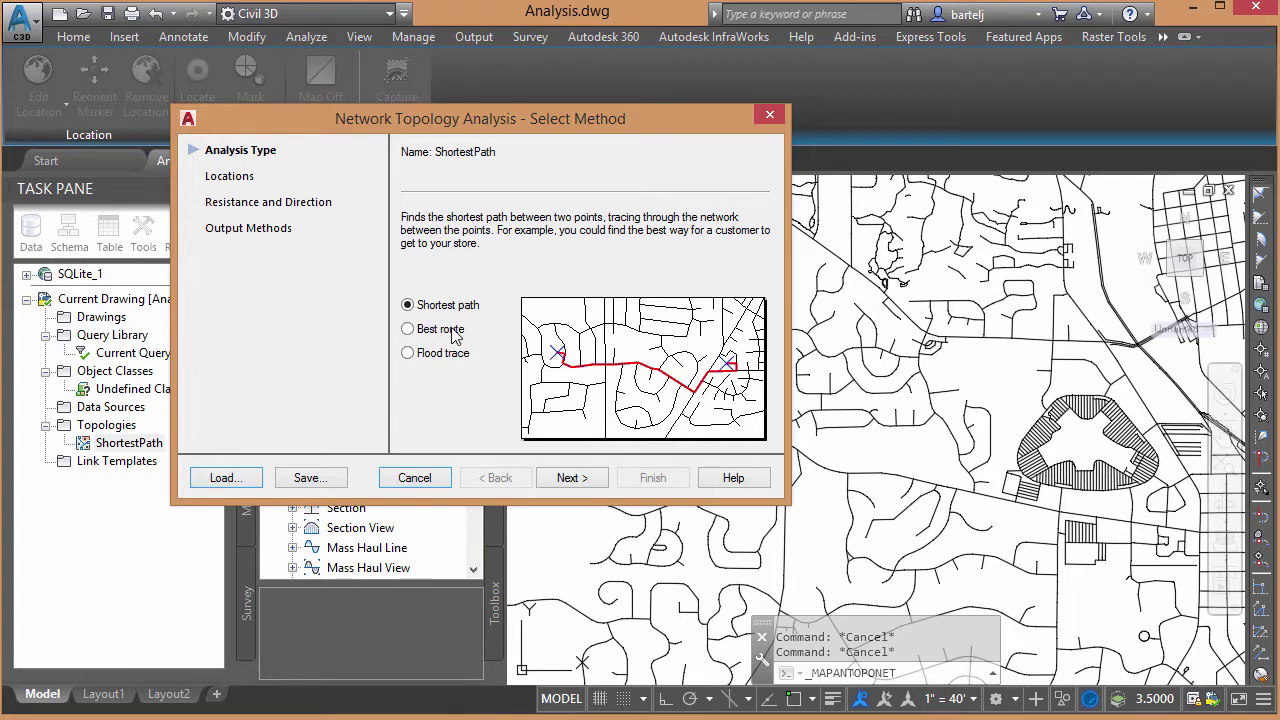
left_click(408, 330)
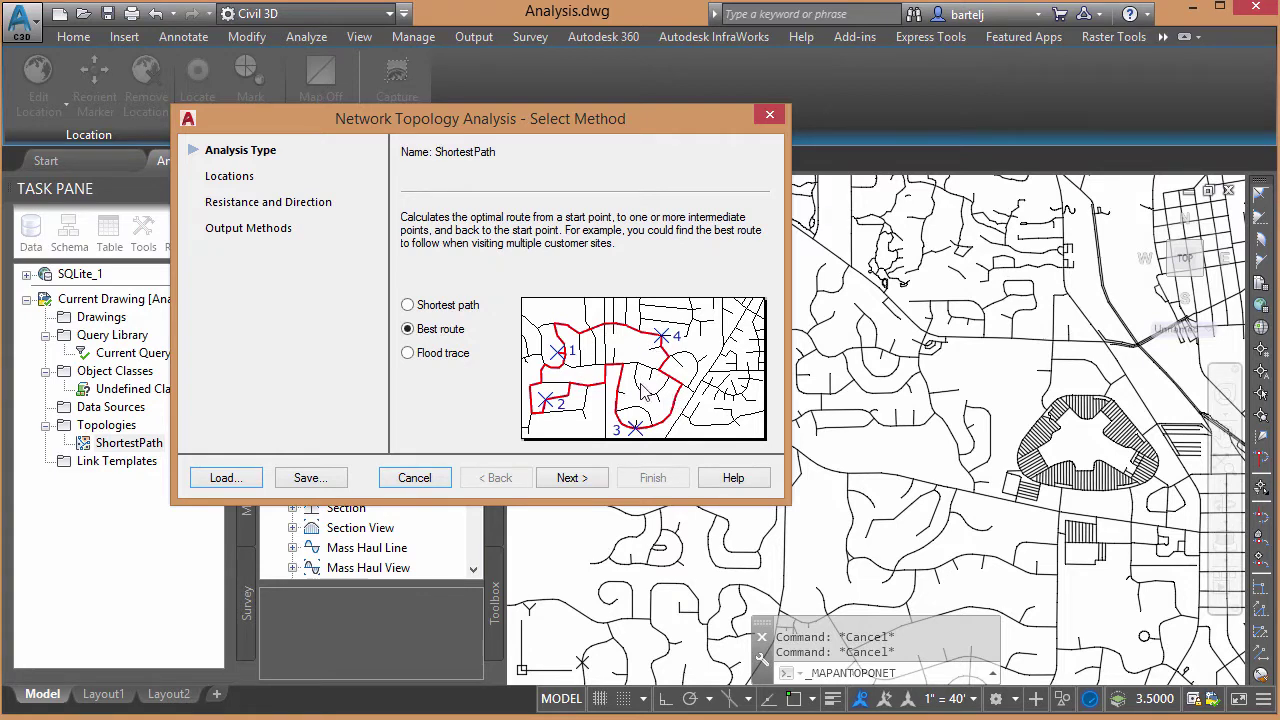
left_click(407, 353)
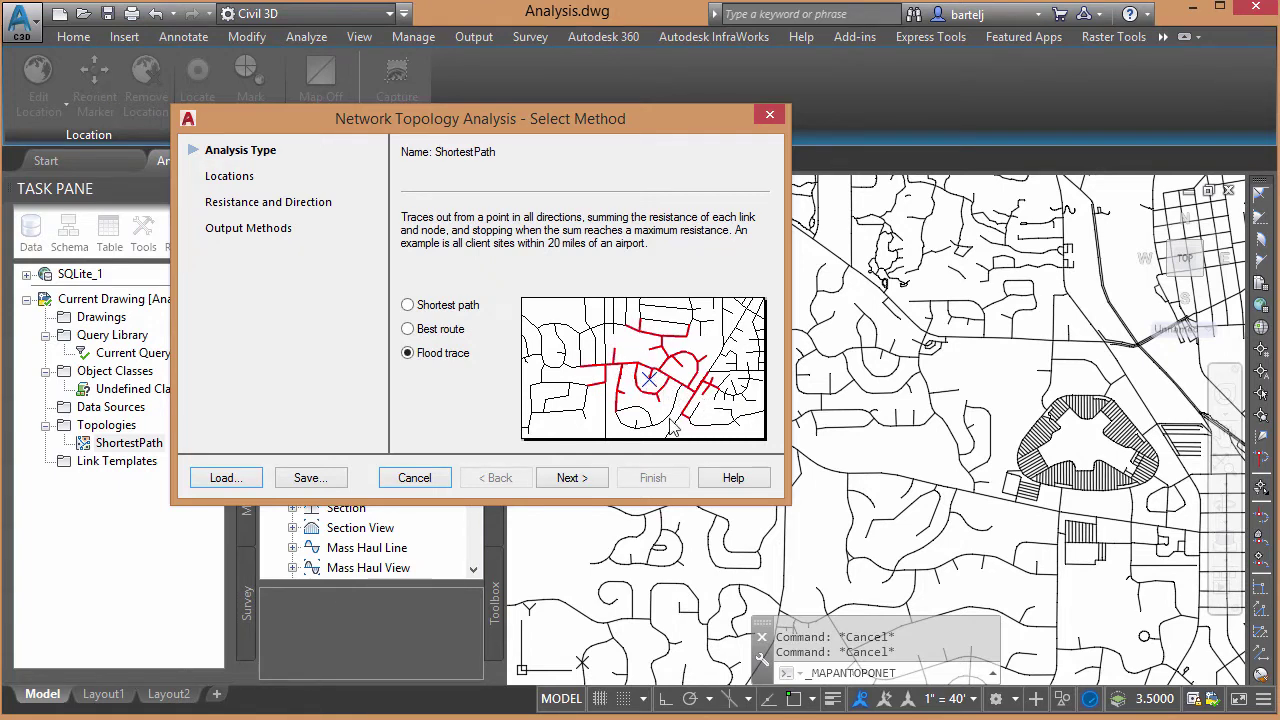
left_click(408, 305)
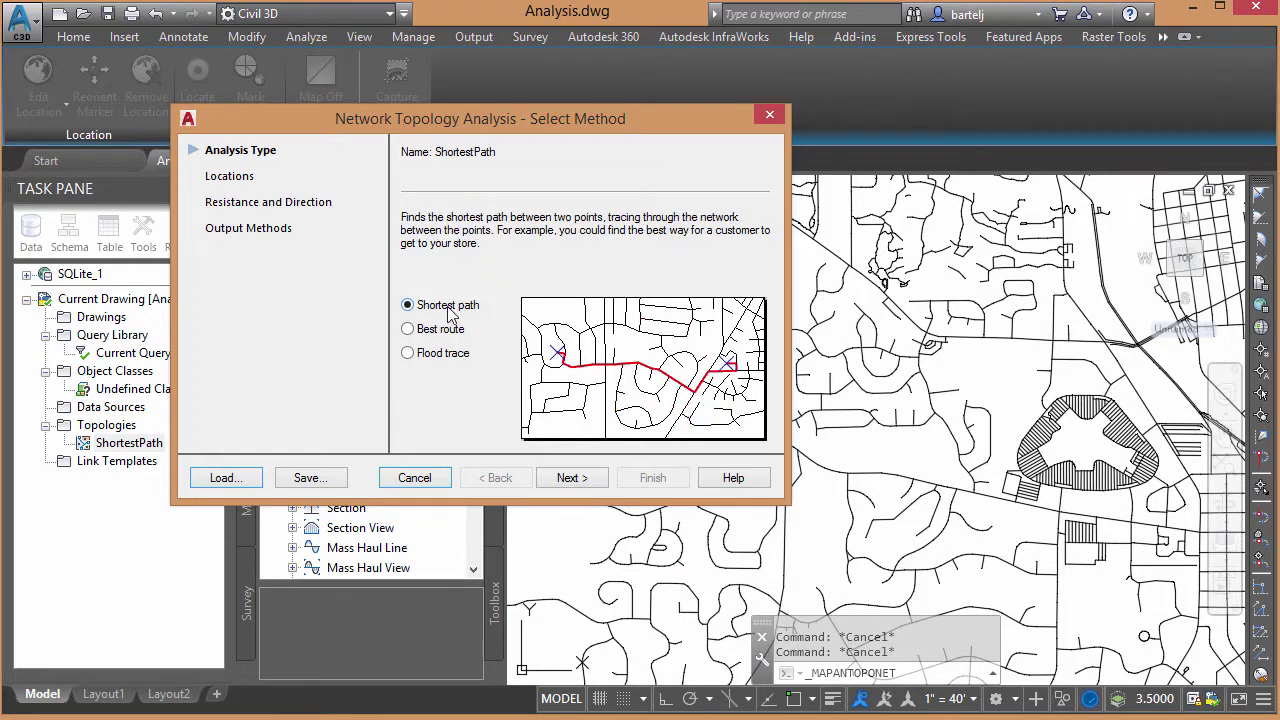
left_click(574, 480)
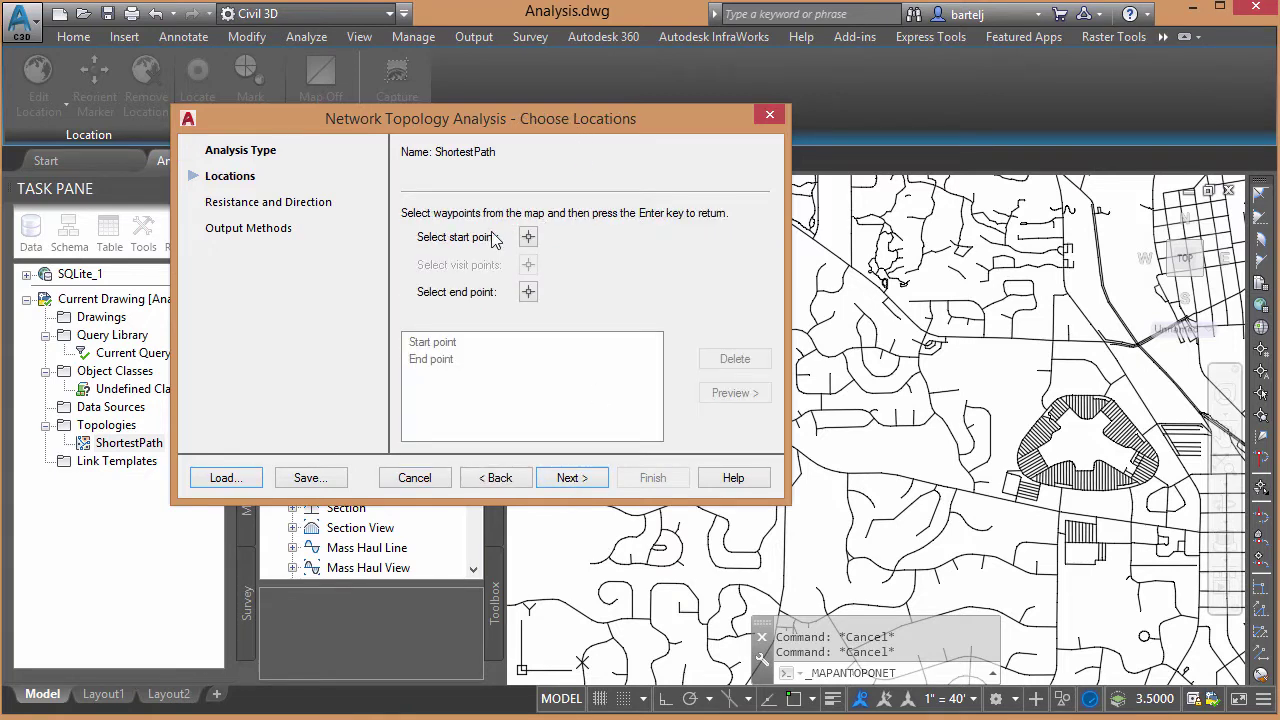
Pick the route's start and end points on the road map
left_click(528, 237)
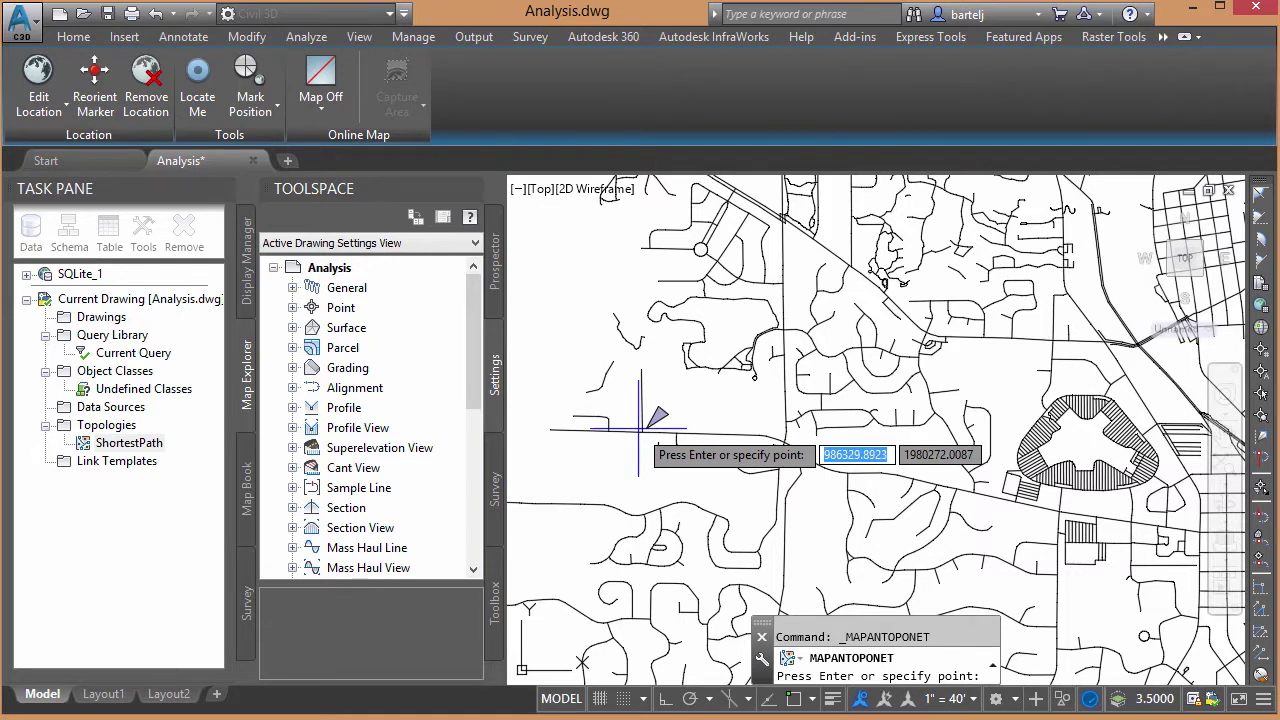
left_click(640, 429)
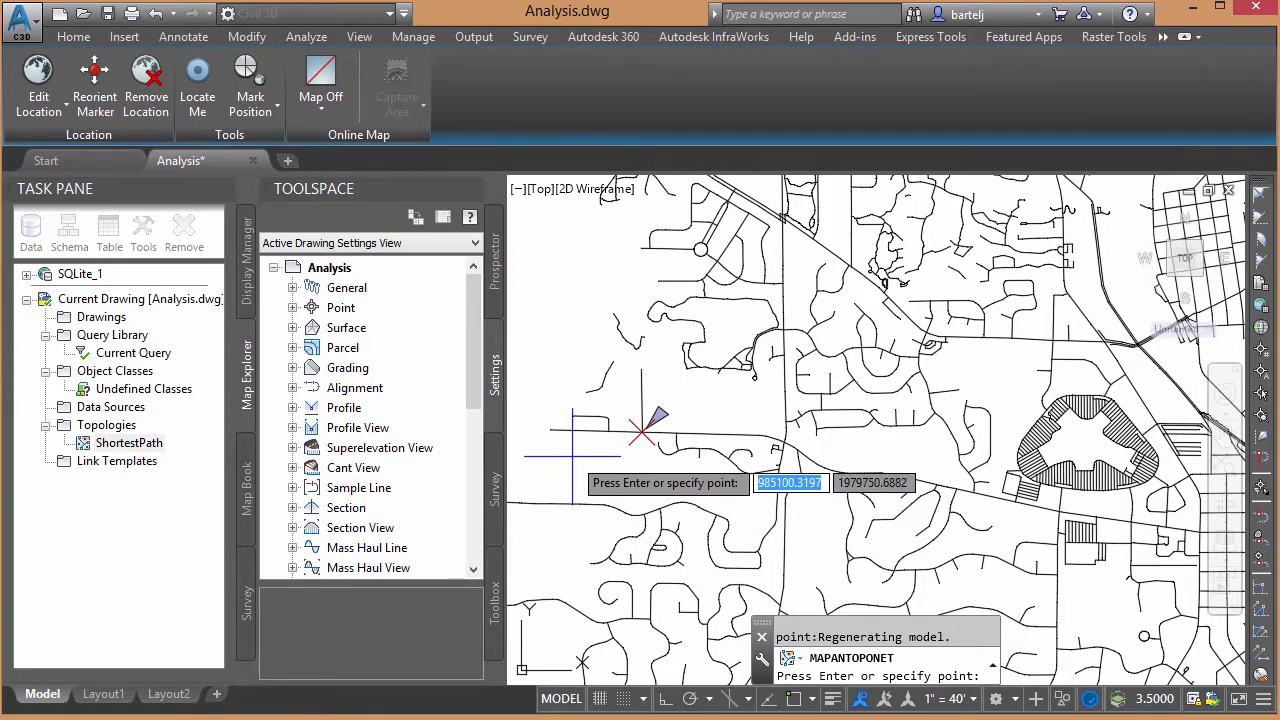
left_click(572, 460)
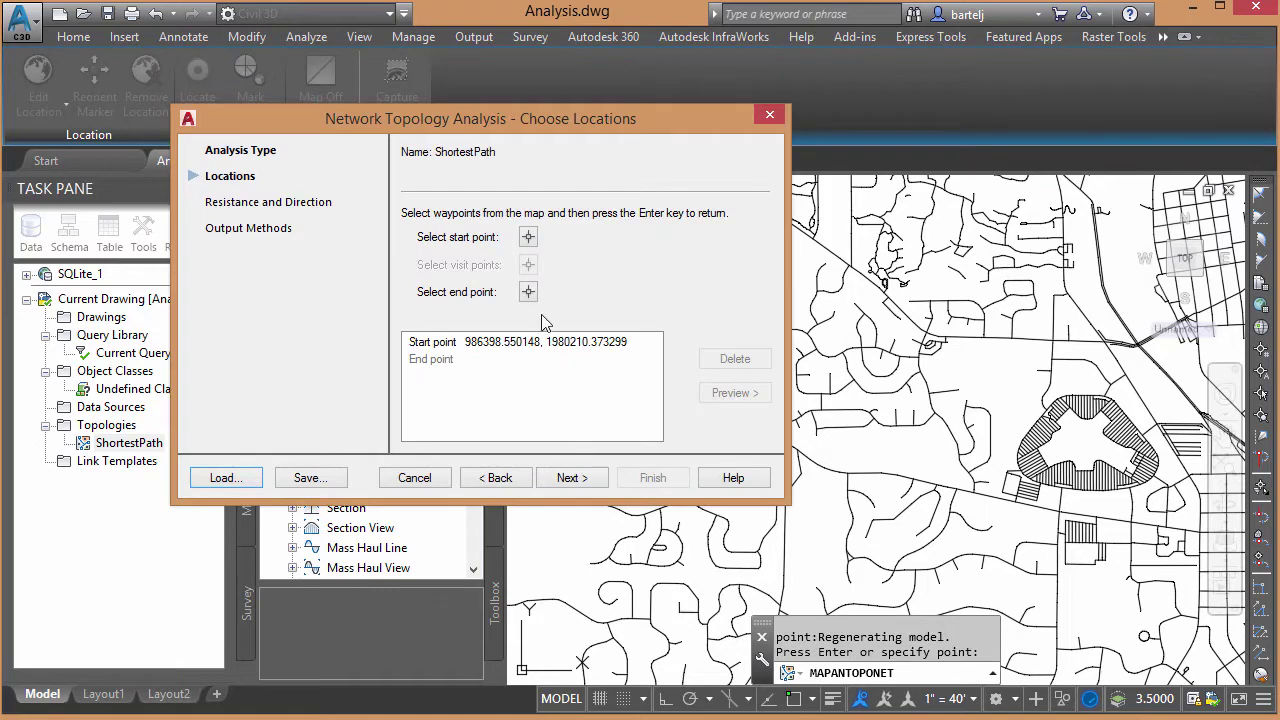
left_click(529, 292)
scroll(990, 430, "down", 3)
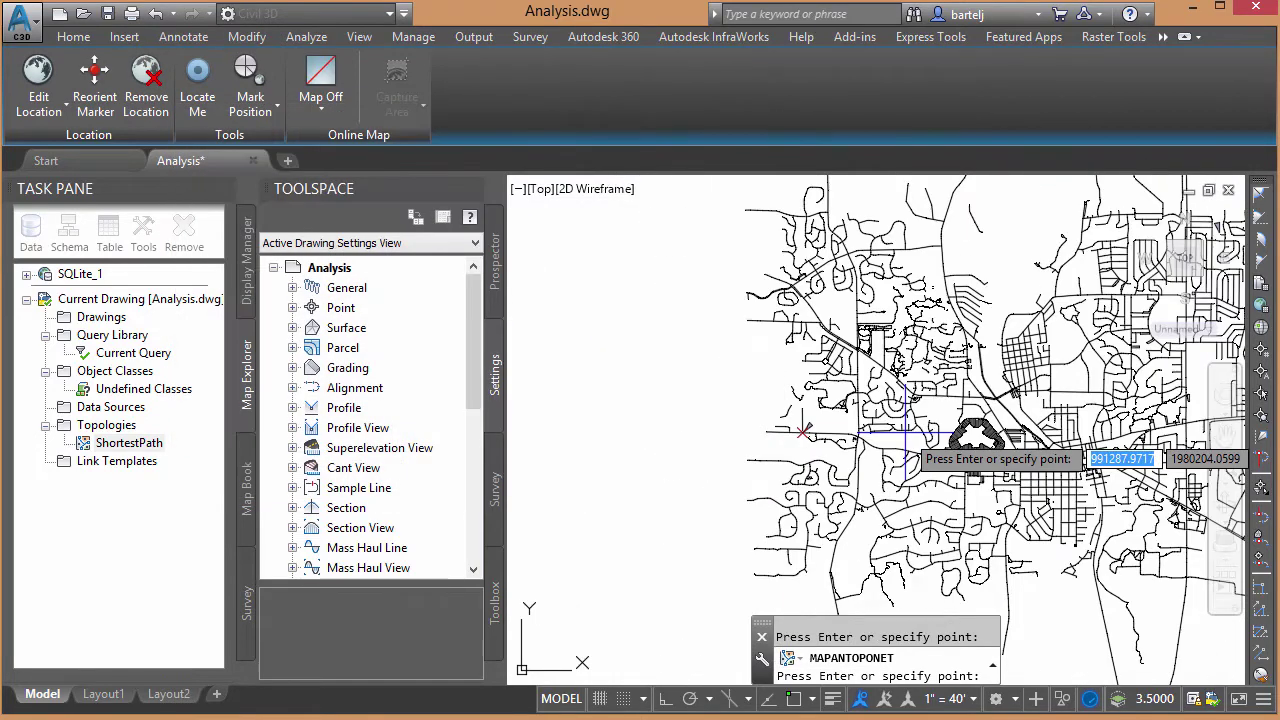
scroll(957, 368, "up", 5)
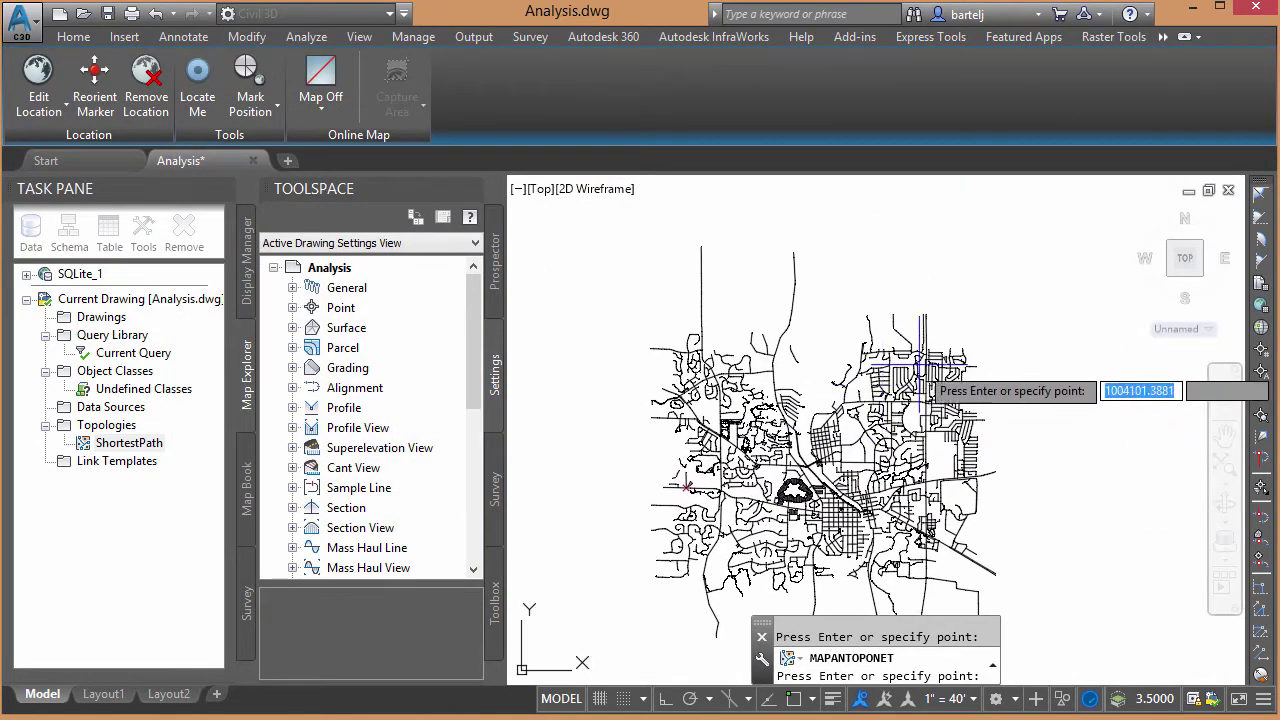
scroll(959, 360, "up", 8)
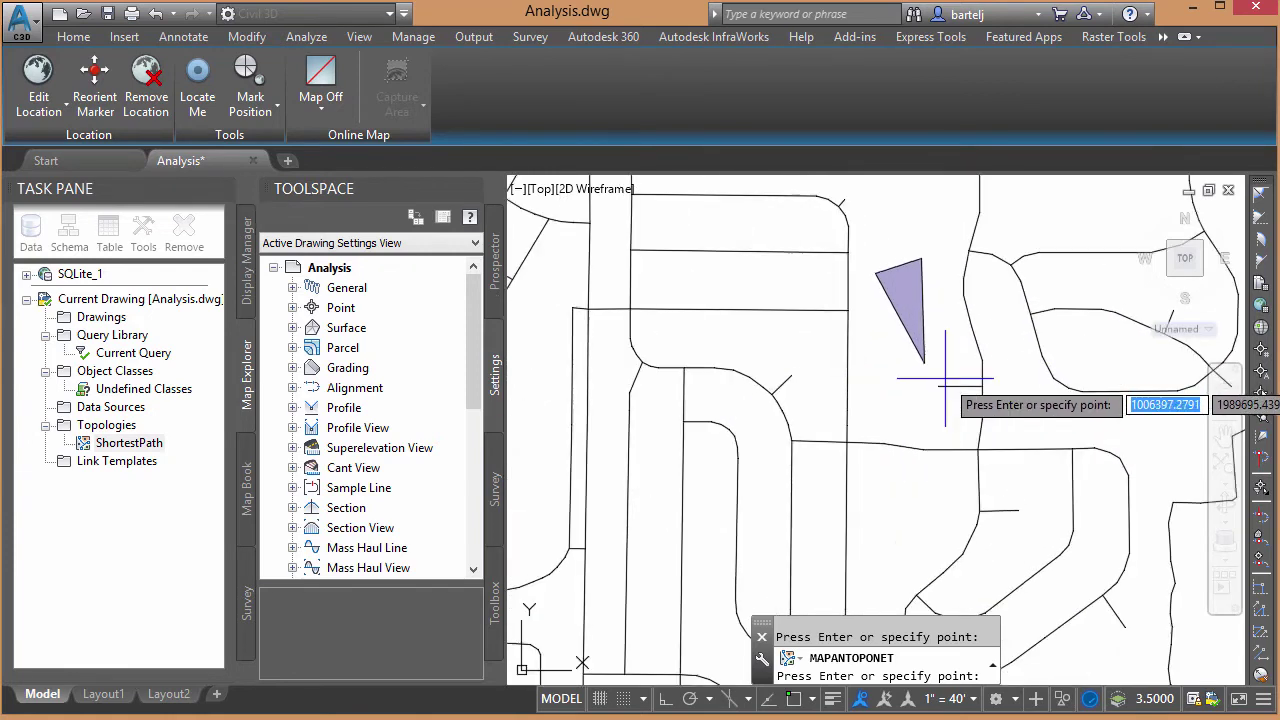
left_click(934, 391)
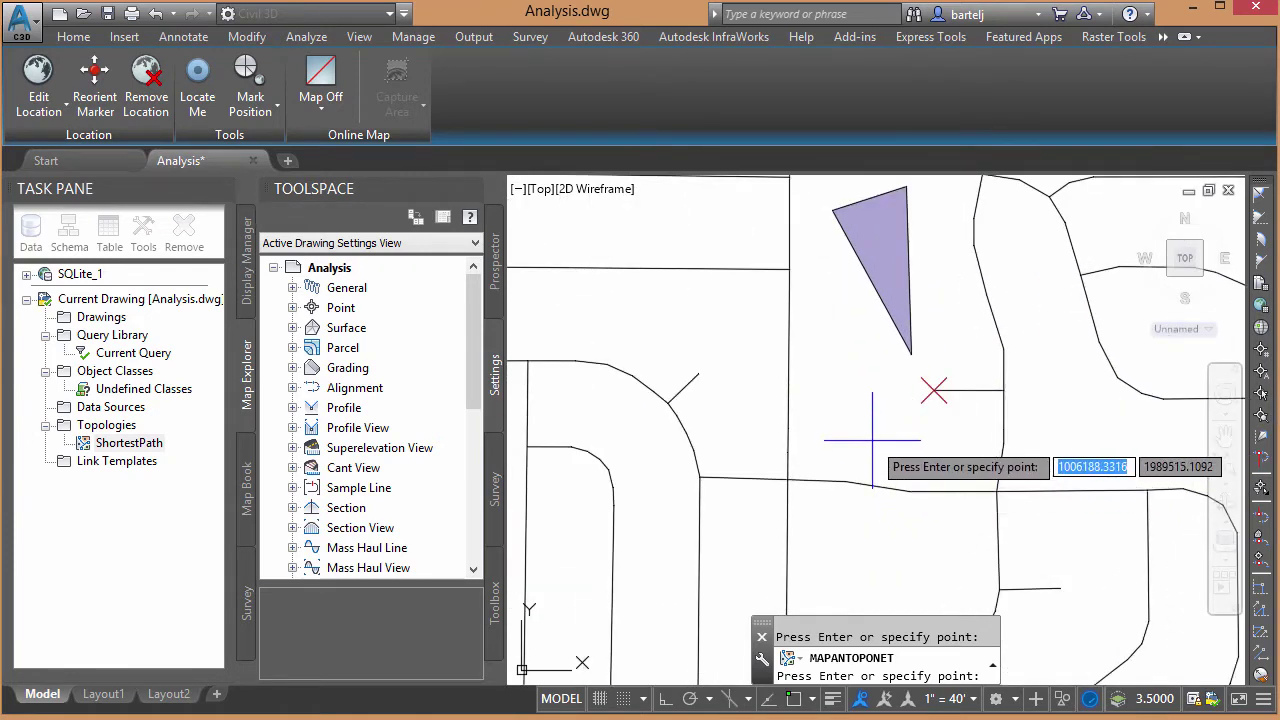
key("Return")
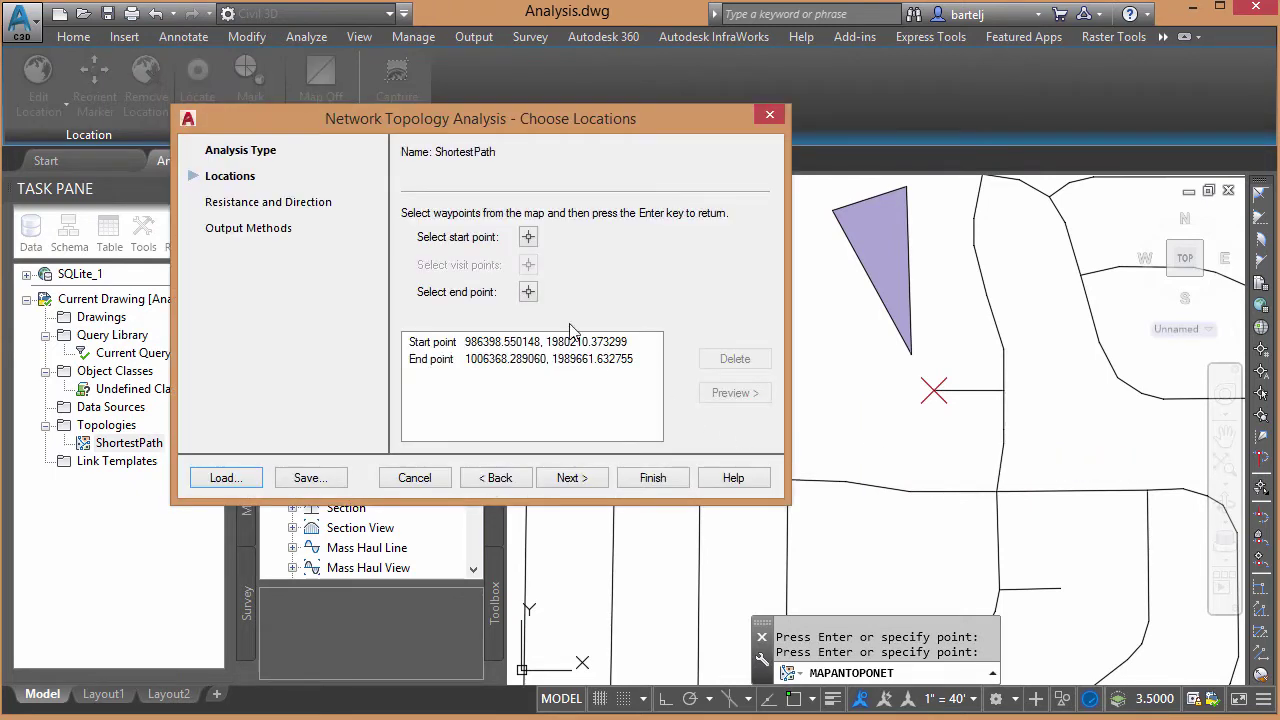
Save the shortest route as a new topology named ShortD and run the analysis
left_click(585, 478)
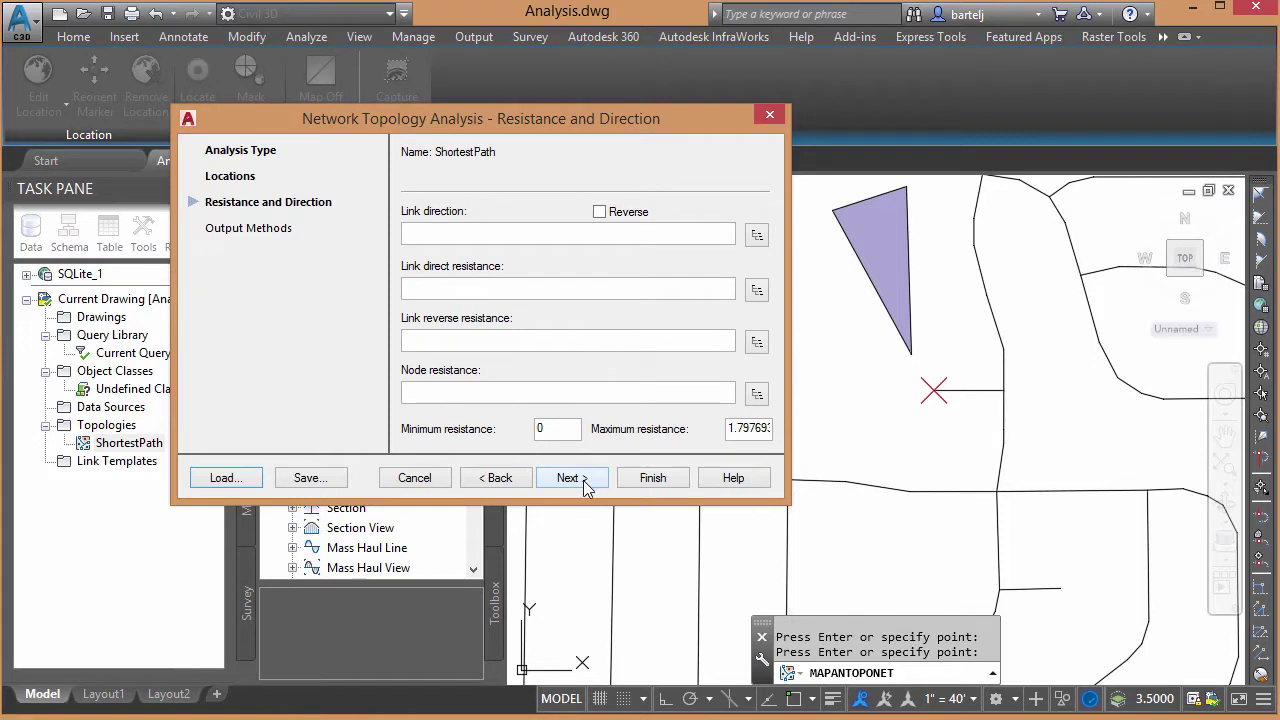
left_click(585, 479)
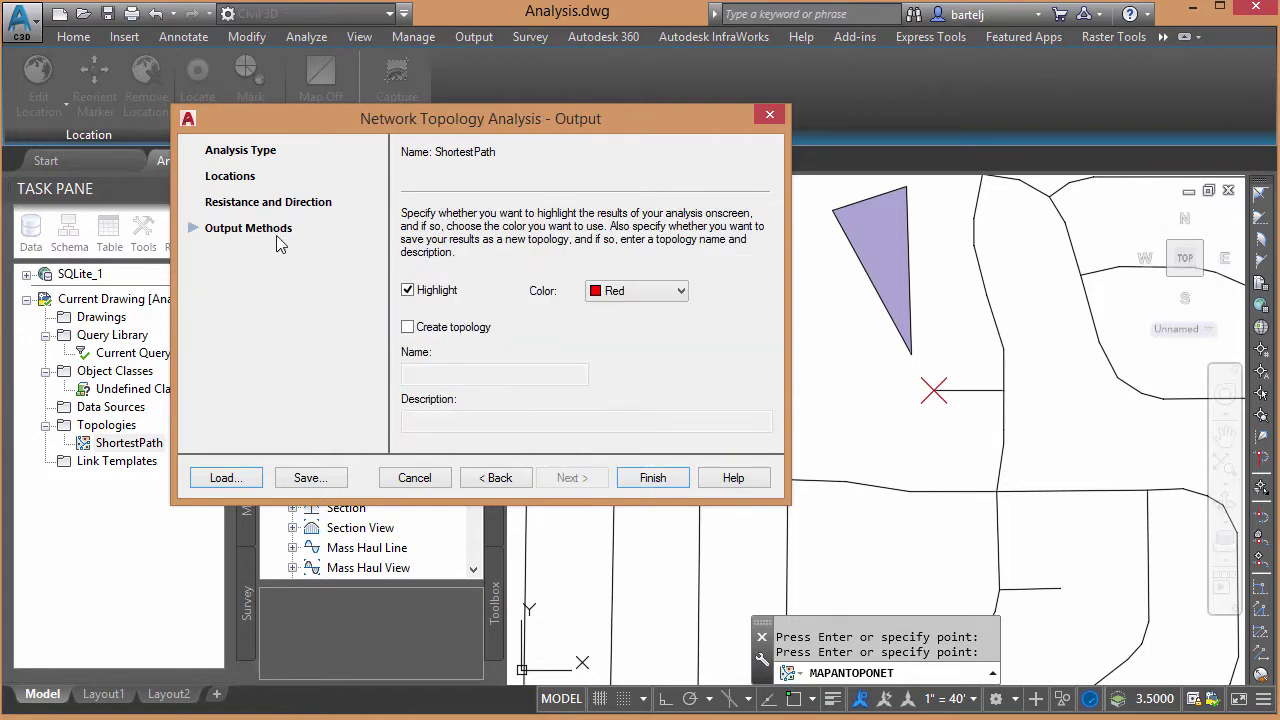
left_click(408, 328)
left_click(432, 371)
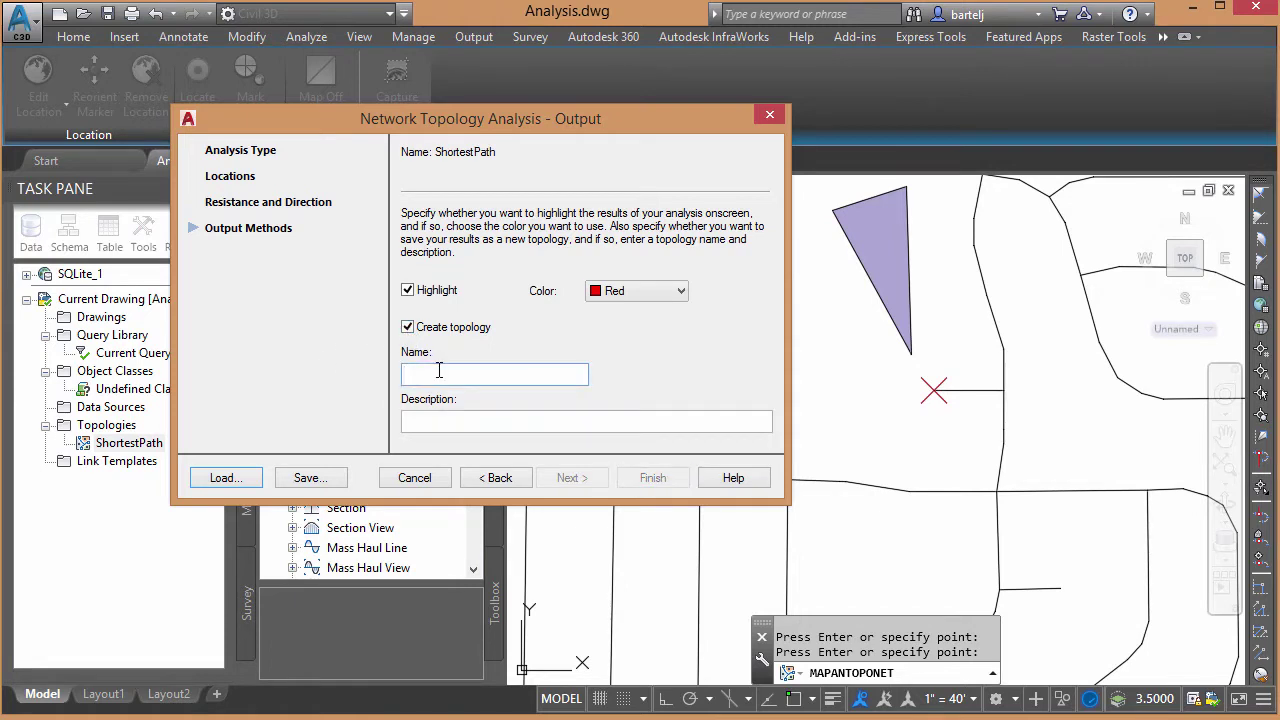
type("ShortD")
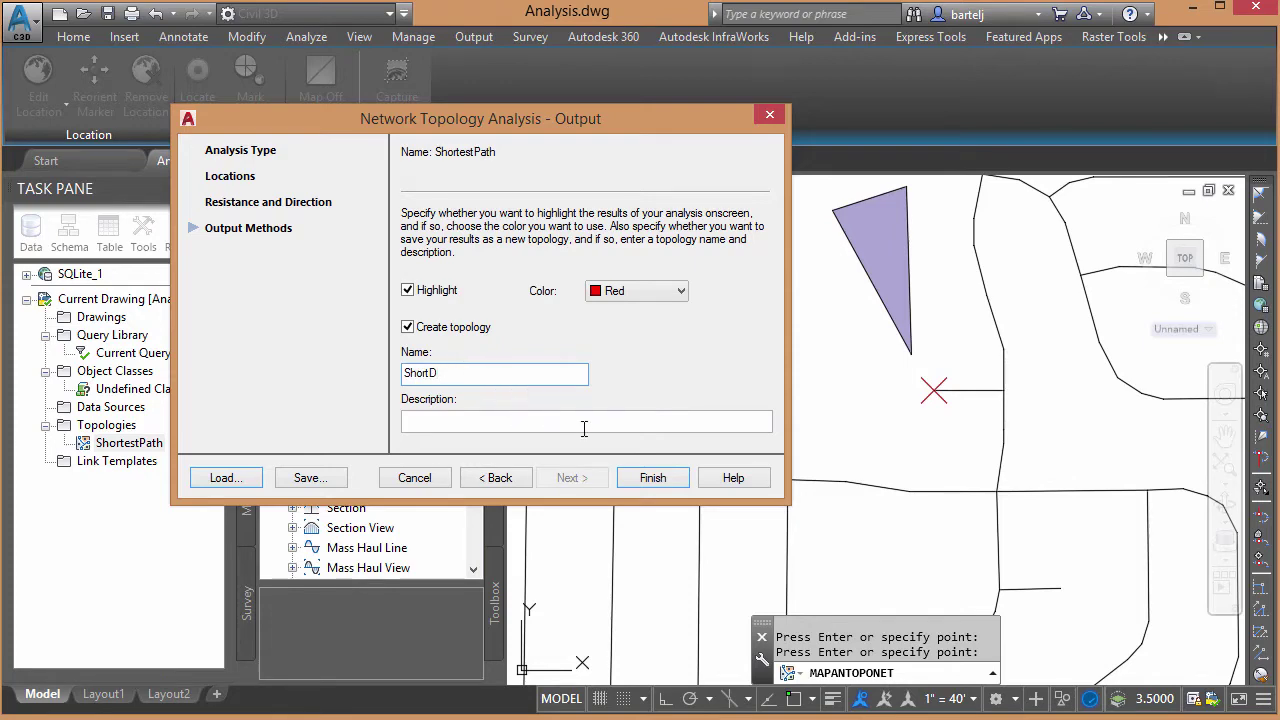
left_click(649, 478)
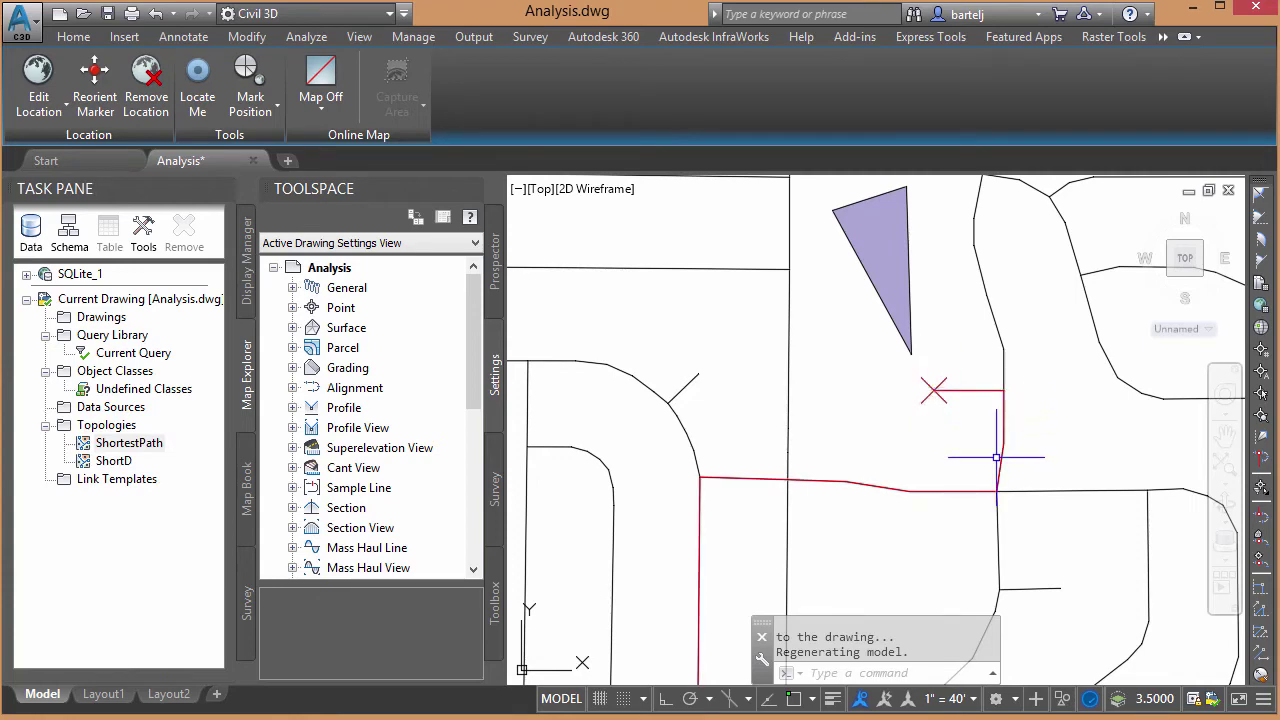
Zoom and pan out to review the red route across the city, then select ShortD
scroll(792, 488, "down", 2)
scroll(792, 488, "down", 3)
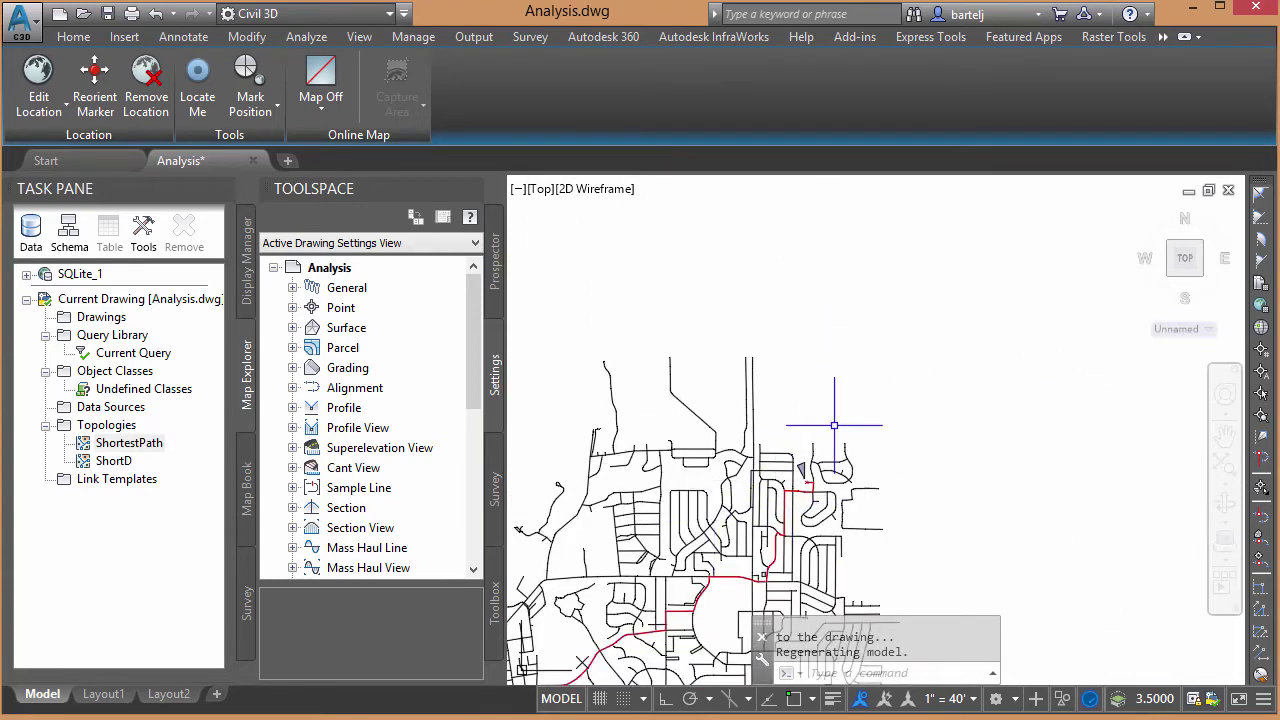
mouse_move(731, 497)
middle_mouse_down()
mouse_move(749, 409)
mouse_move(944, 332)
mouse_move(1120, 314)
mouse_move(1160, 286)
middle_mouse_up()
scroll(900, 400, "down", 2)
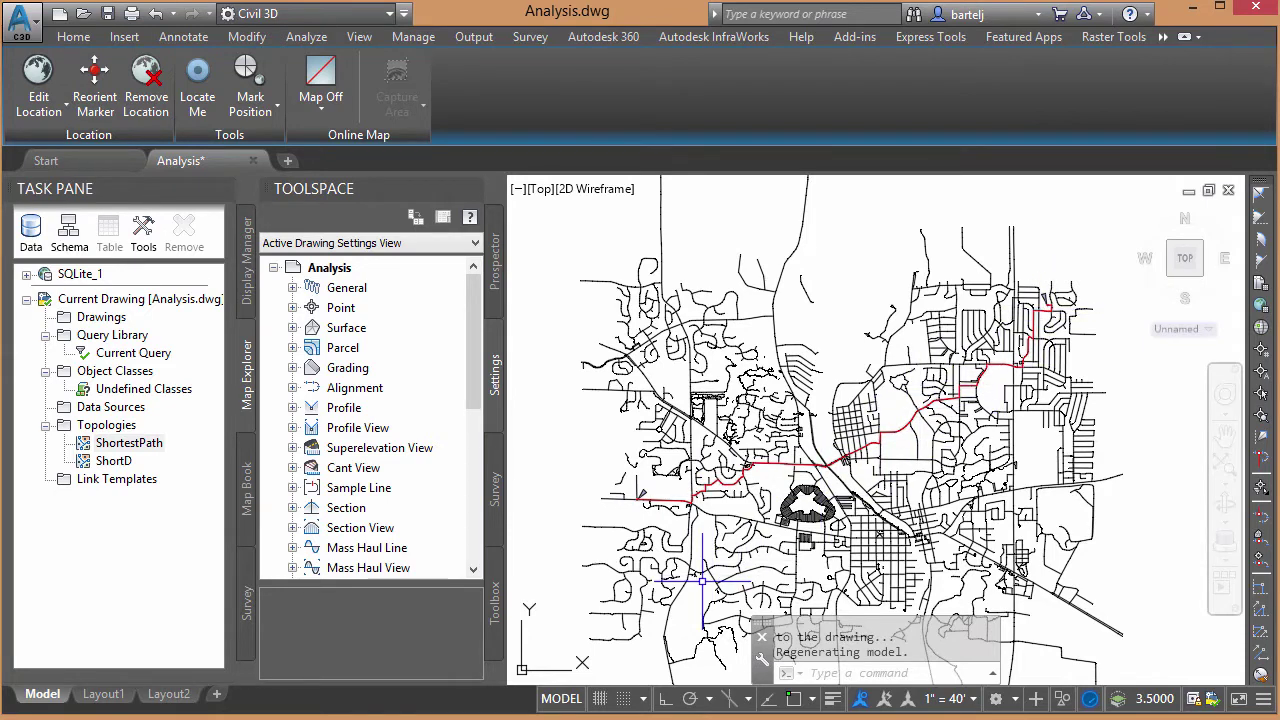
scroll(693, 502, "up", 3)
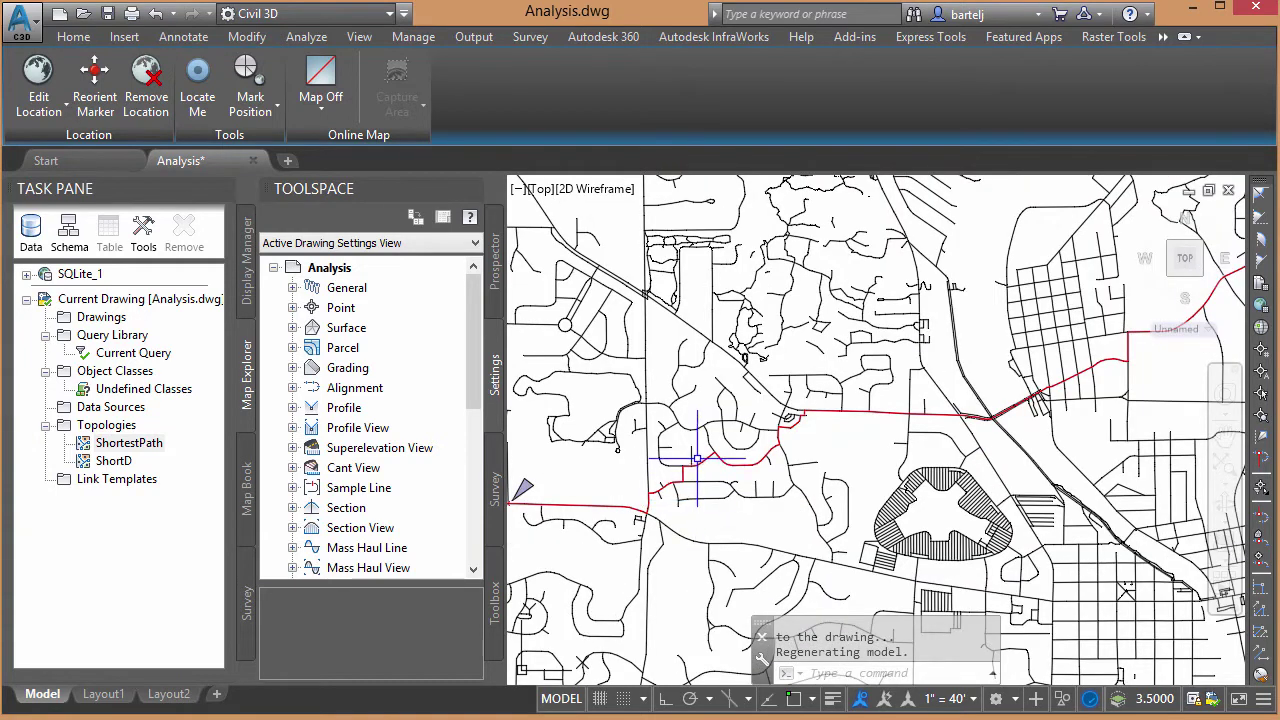
mouse_move(689, 464)
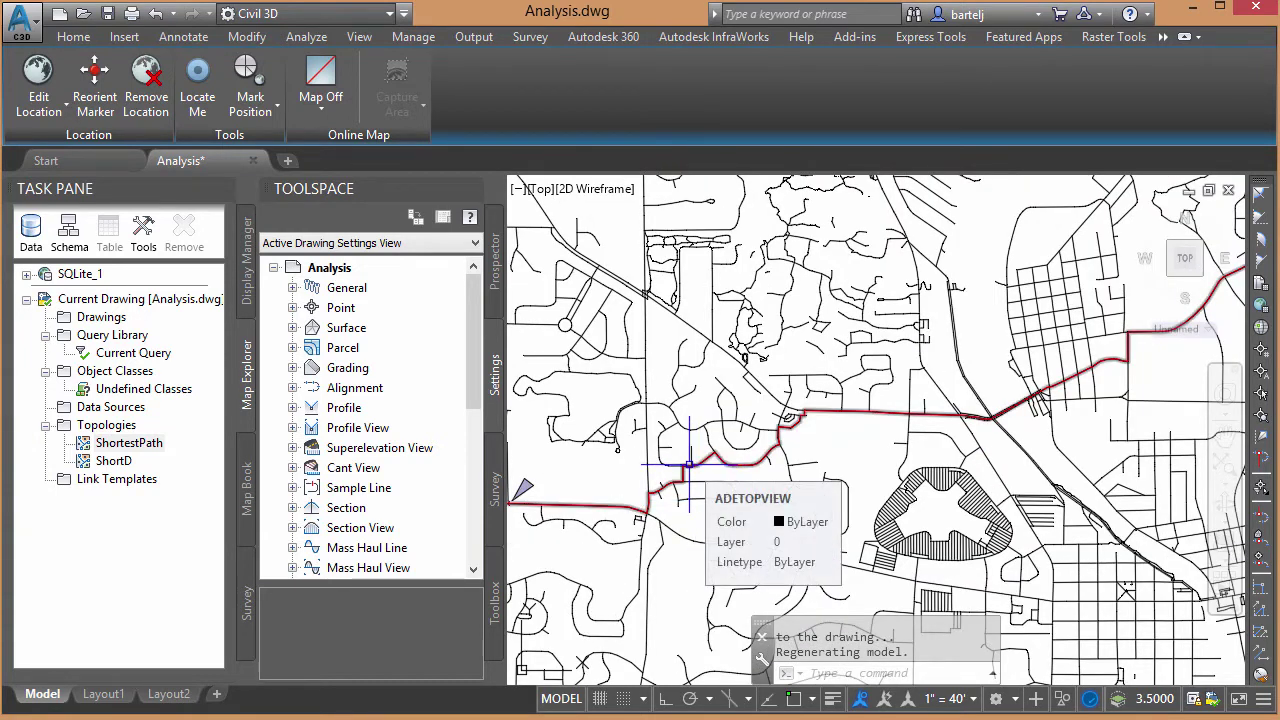
mouse_move(679, 487)
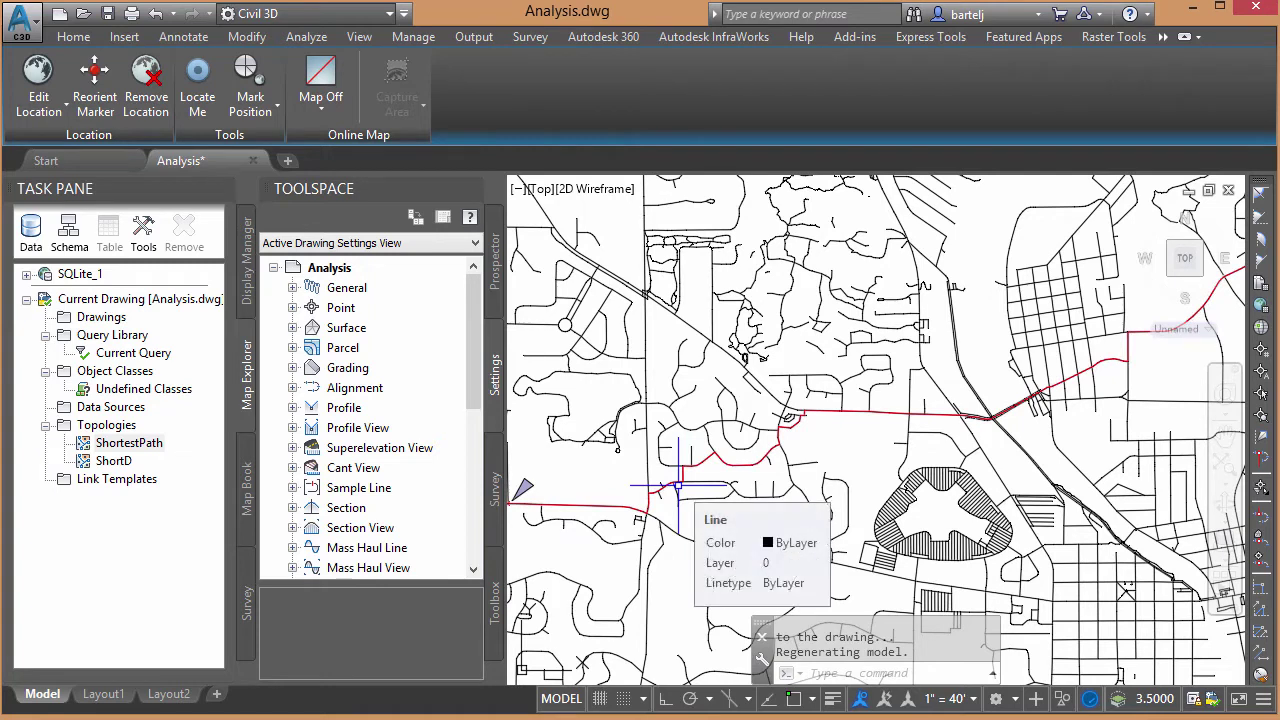
left_click(110, 462)
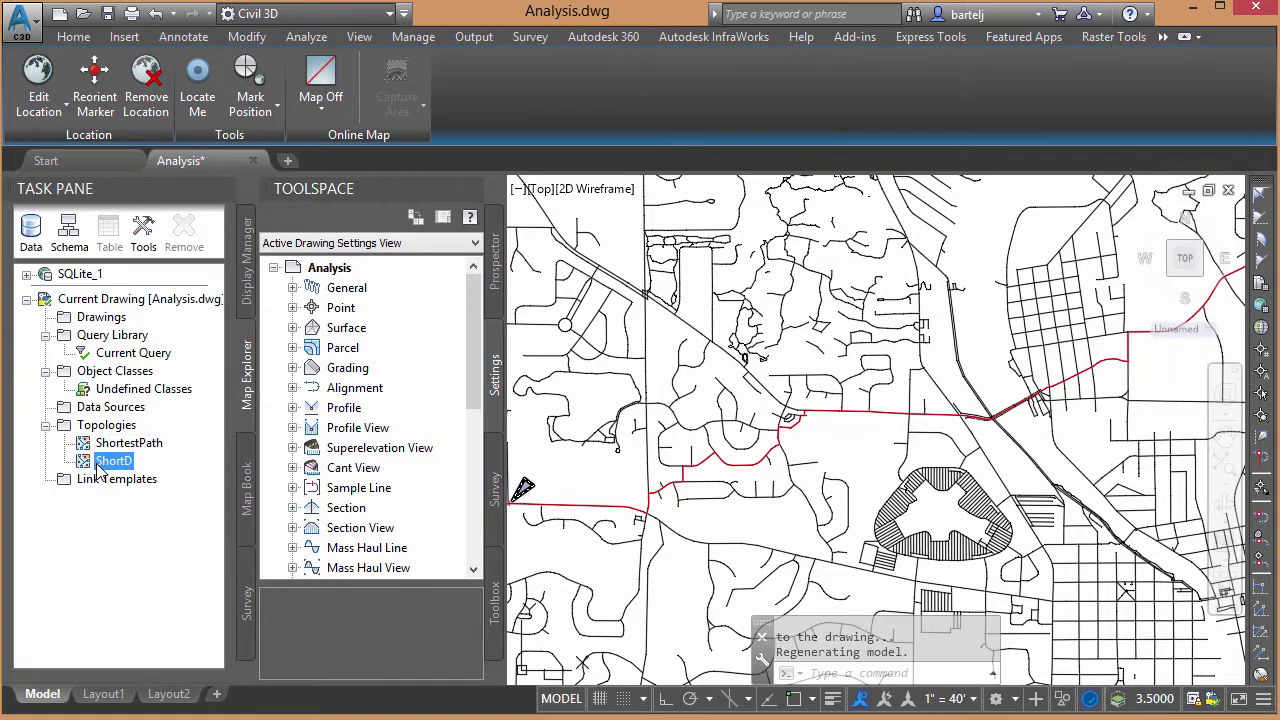
Buffer the ShortD route by distance 1 into a new topology ShortB with new nodes
right_click(106, 468)
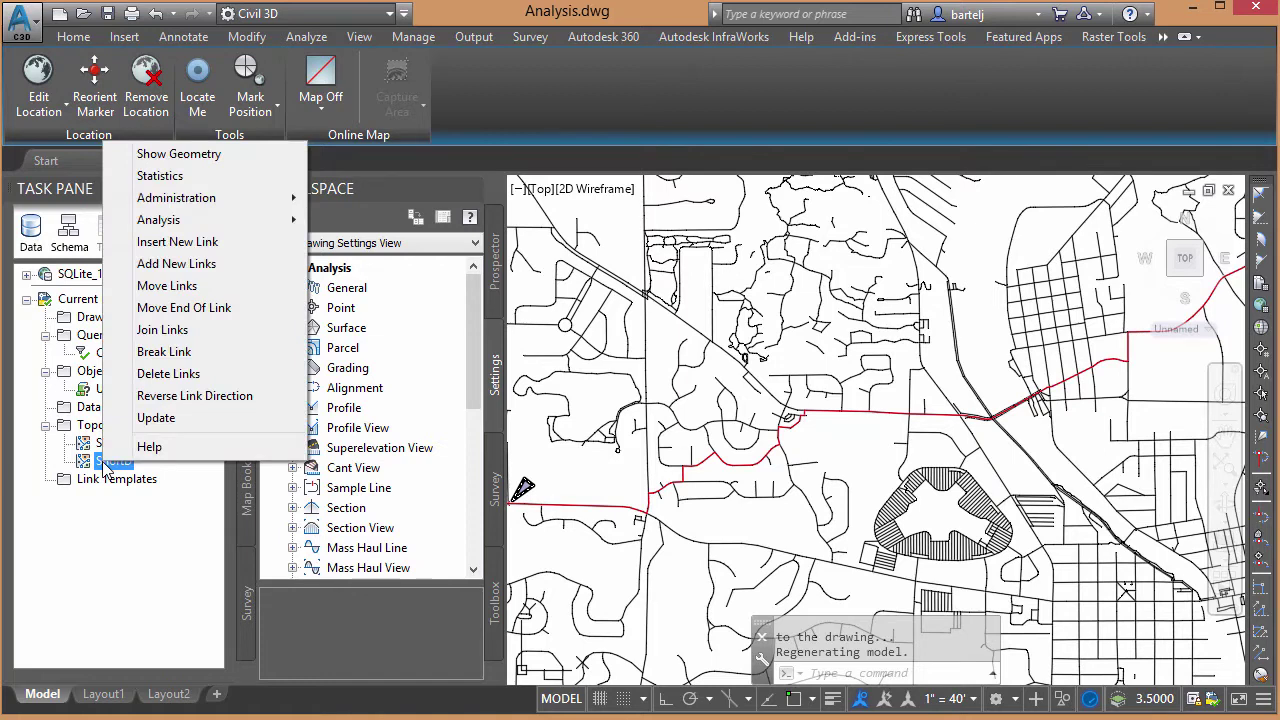
mouse_move(201, 228)
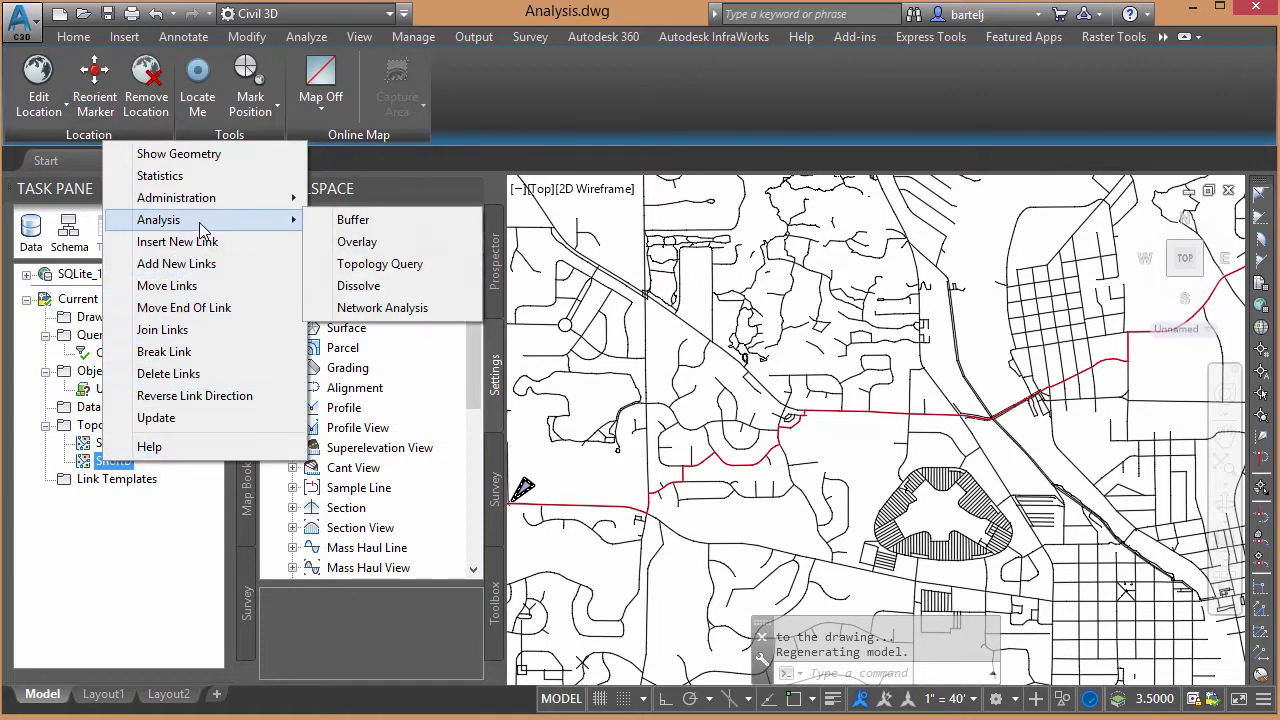
left_click(369, 220)
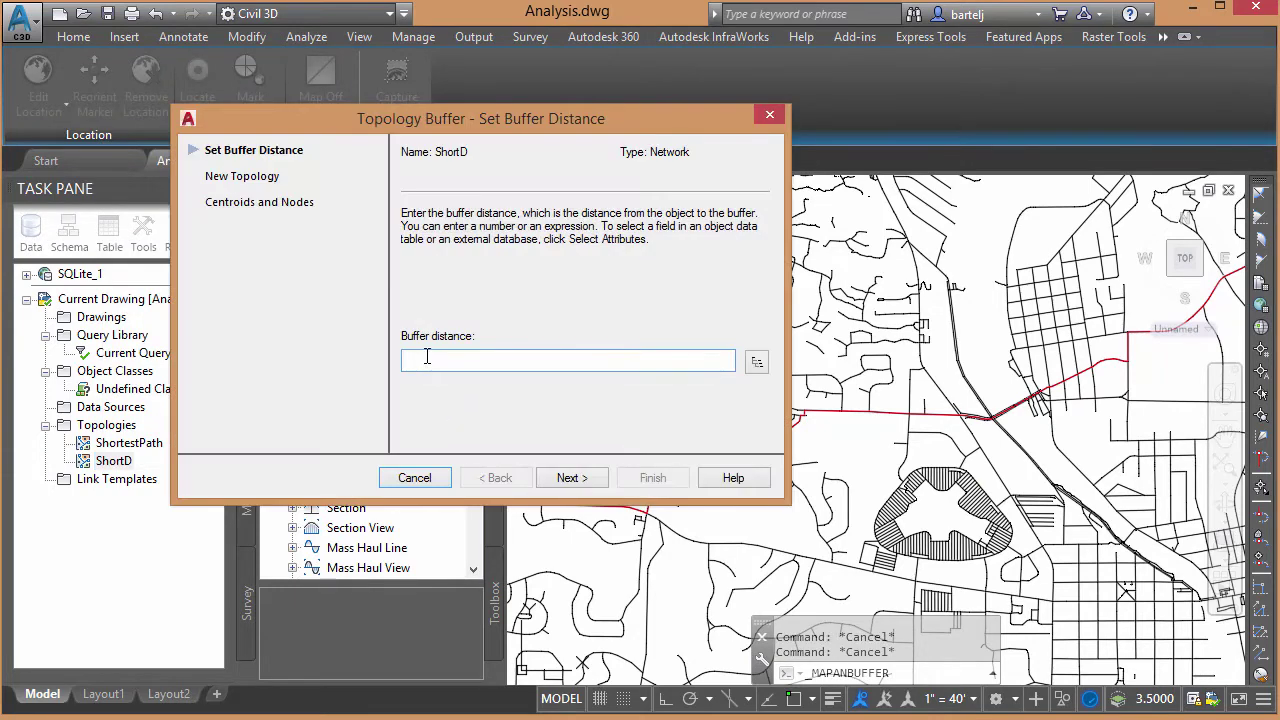
type("1")
left_click(562, 478)
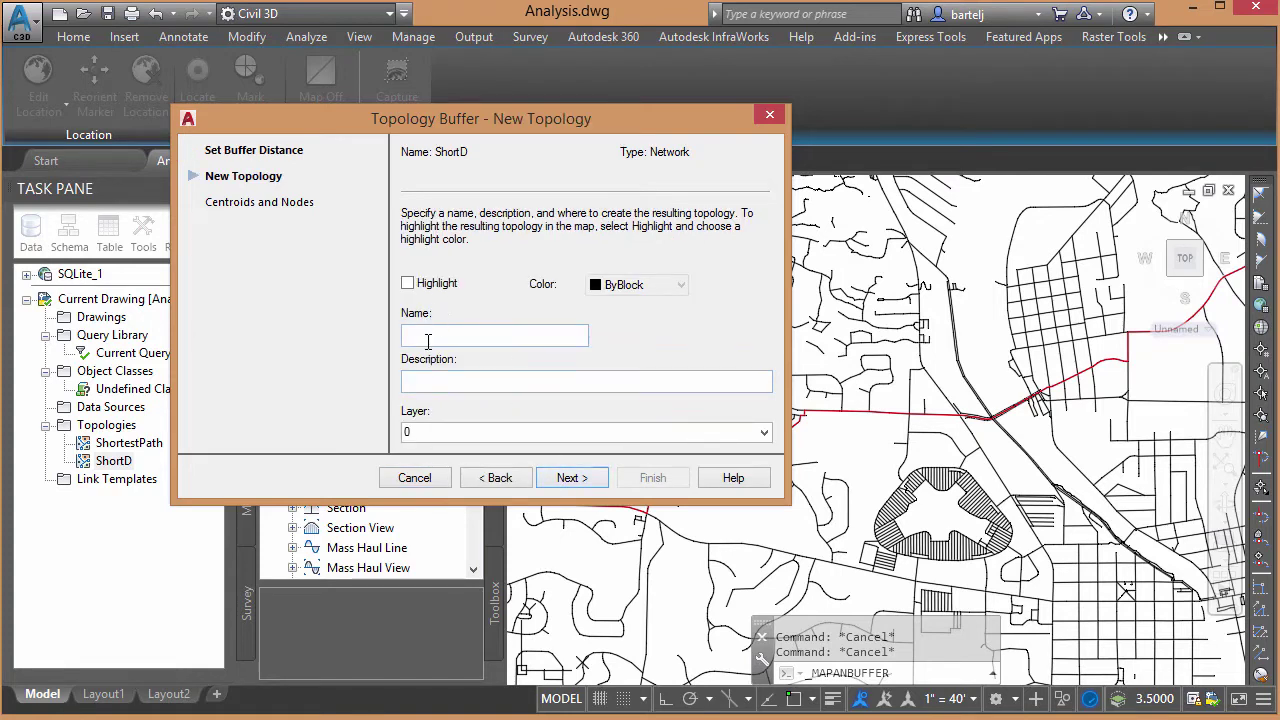
type("ShortB")
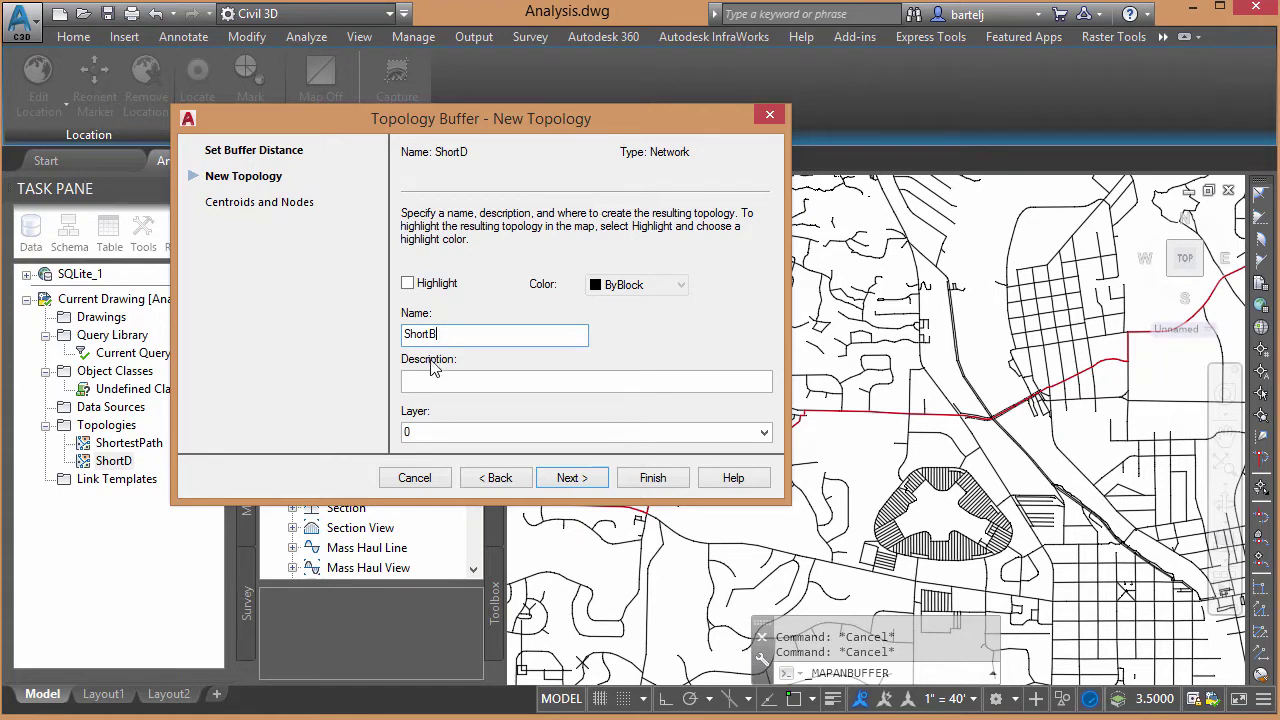
left_click(584, 479)
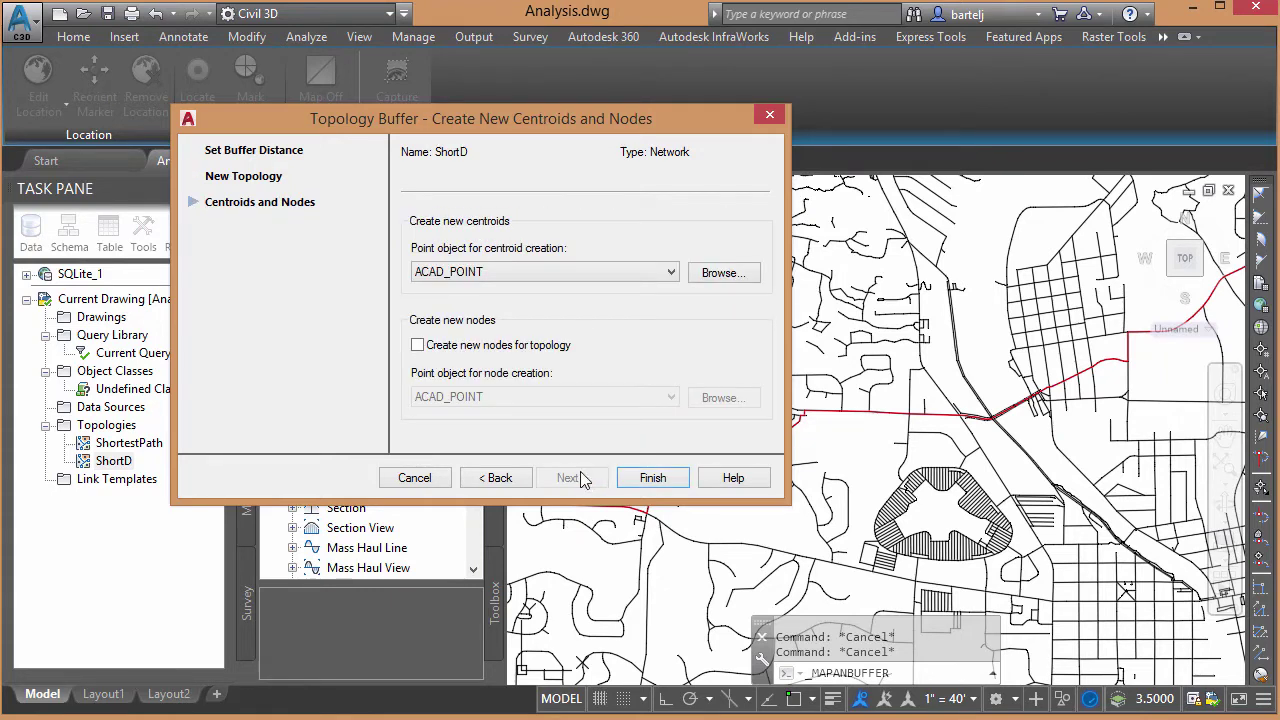
left_click(417, 345)
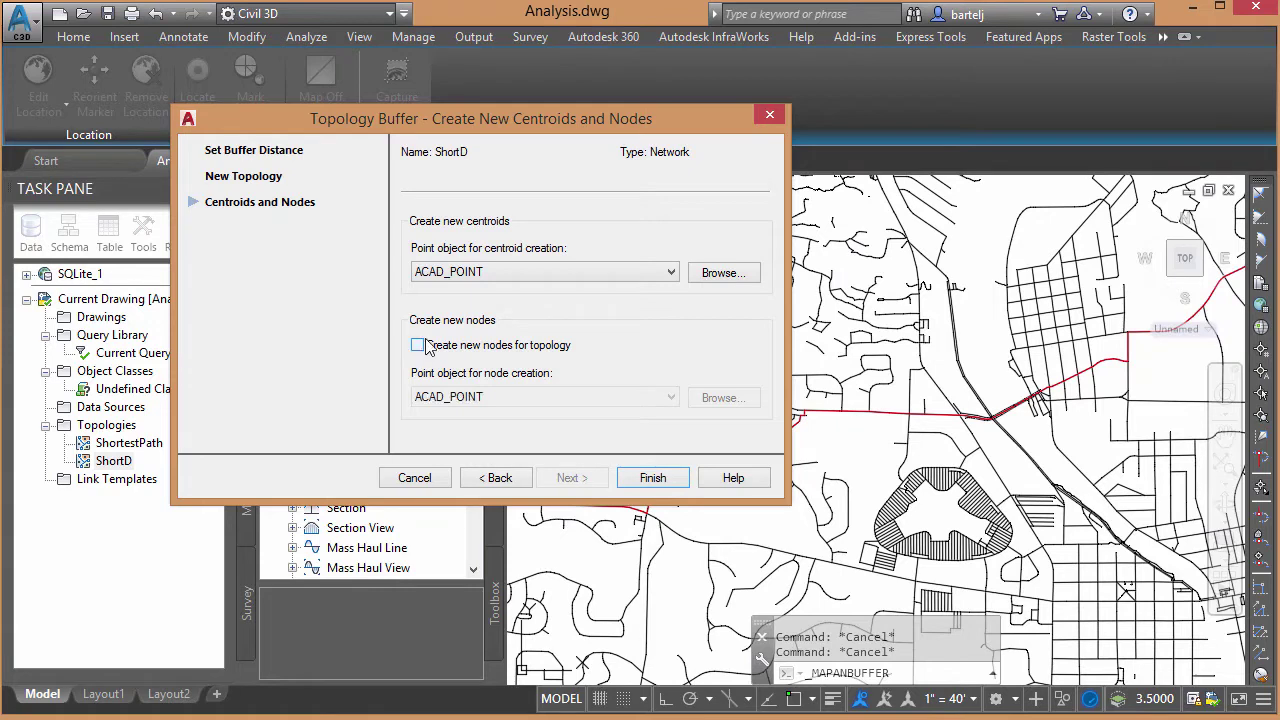
left_click(650, 478)
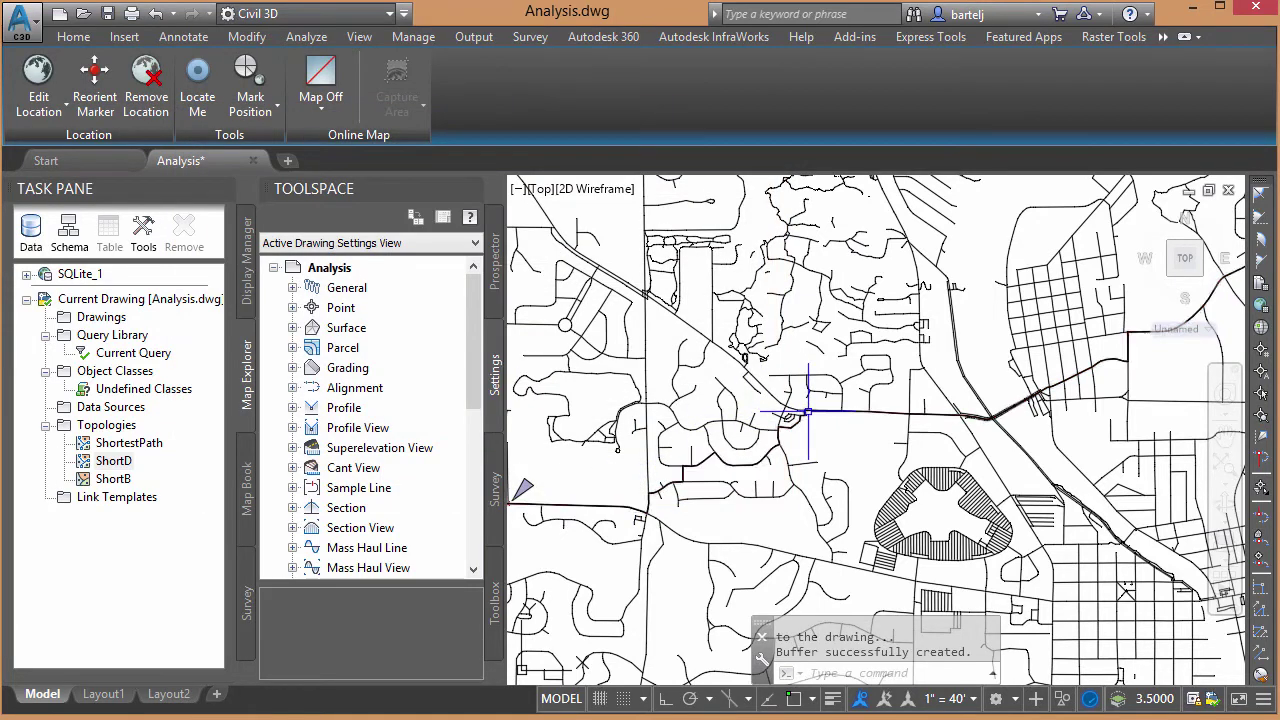
Zoom out and pan the drawing until the bold ShortD shortest-path route is in view
scroll(806, 410, "up", 8)
scroll(760, 397, "up", 5)
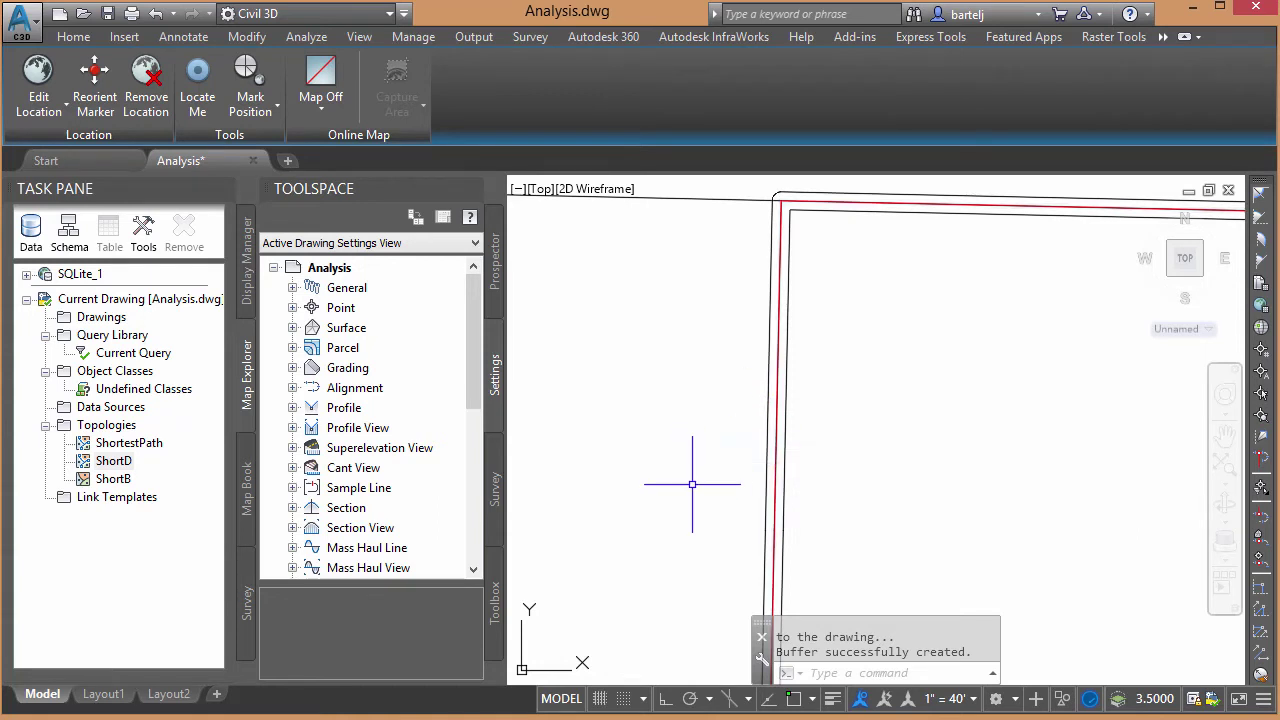
scroll(692, 484, "down", 4)
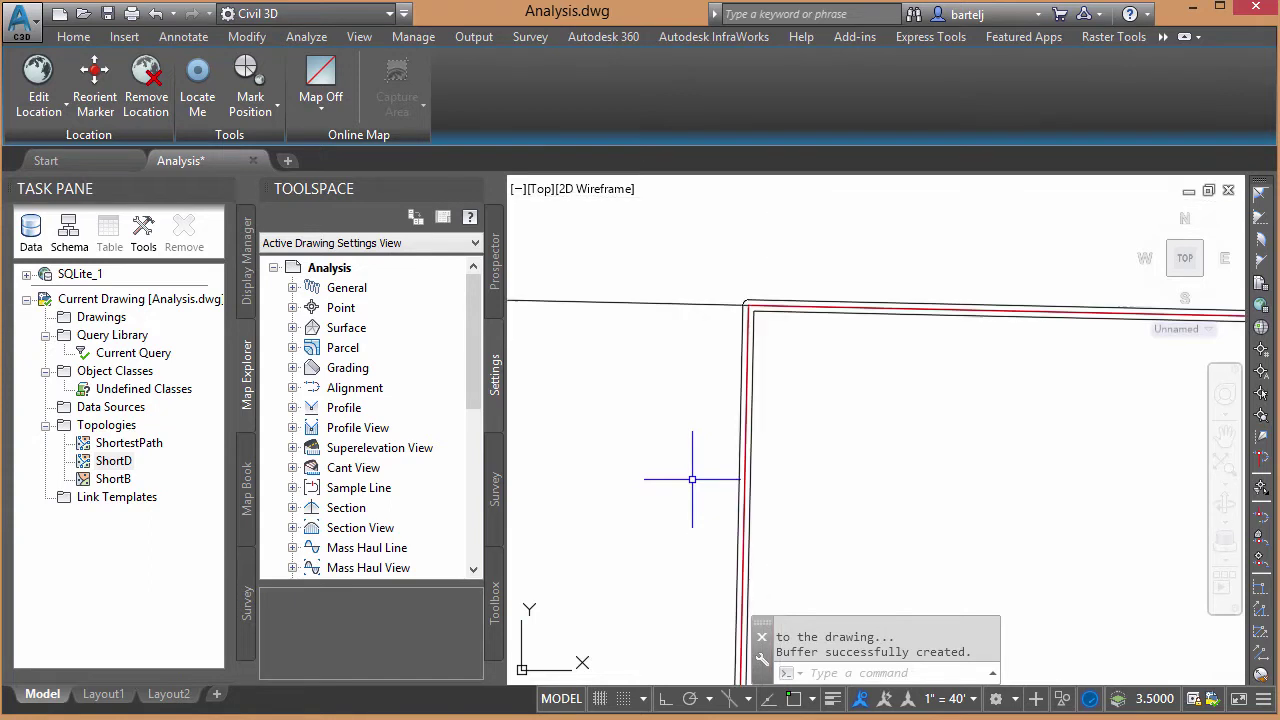
scroll(691, 479, "down", 5)
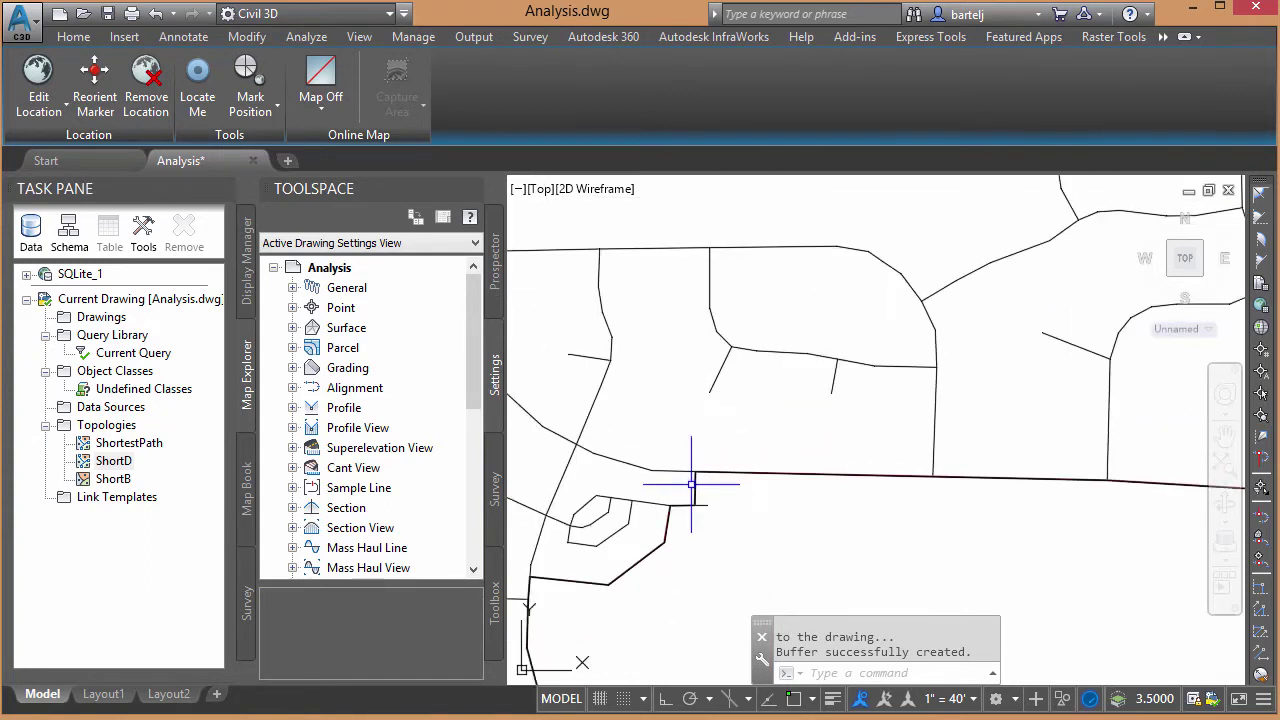
middle_click_drag(711, 517, 818, 425)
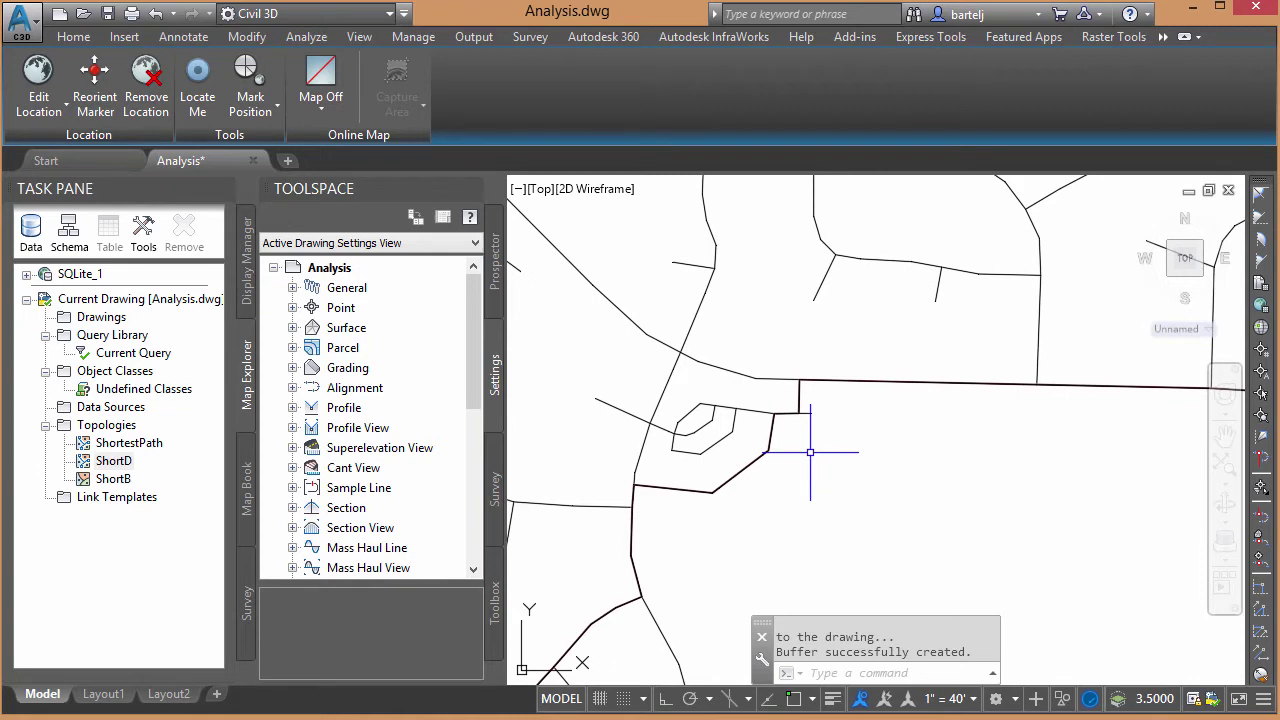
Start MAPEXPORT and name the ESRI Shapefile export ShortFinal in the Tuesday folder
type("mape")
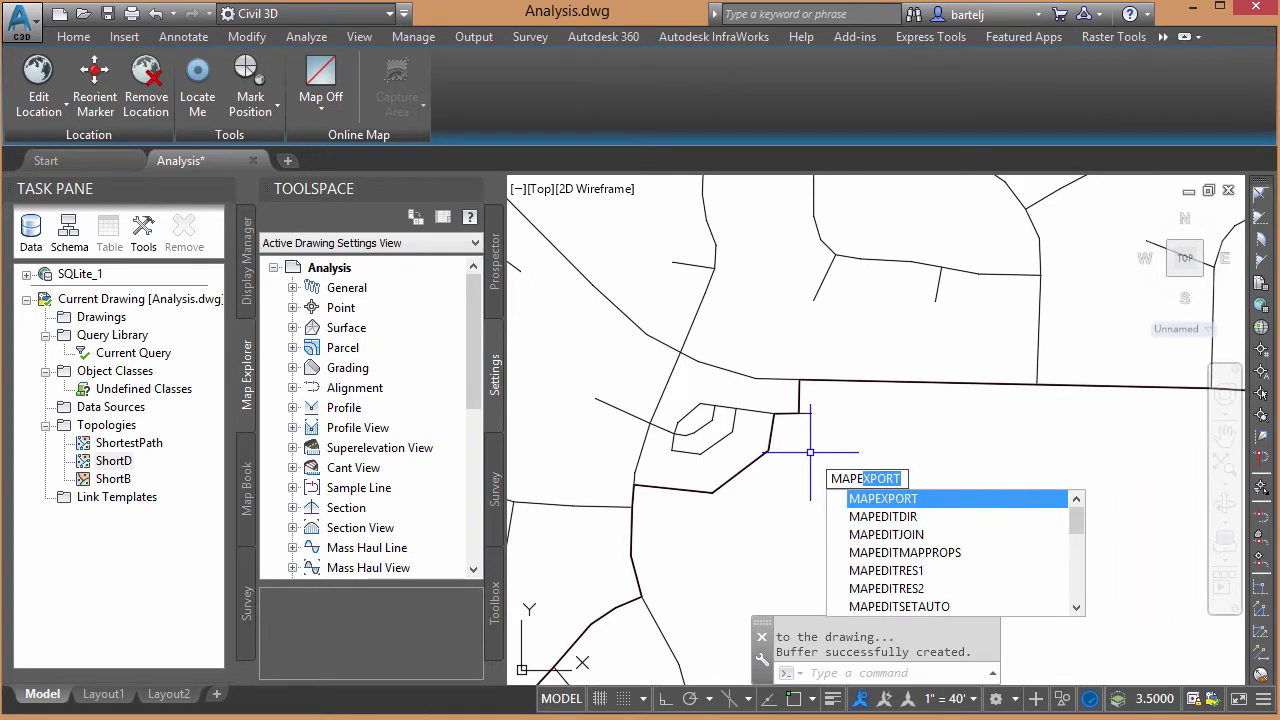
key("Return")
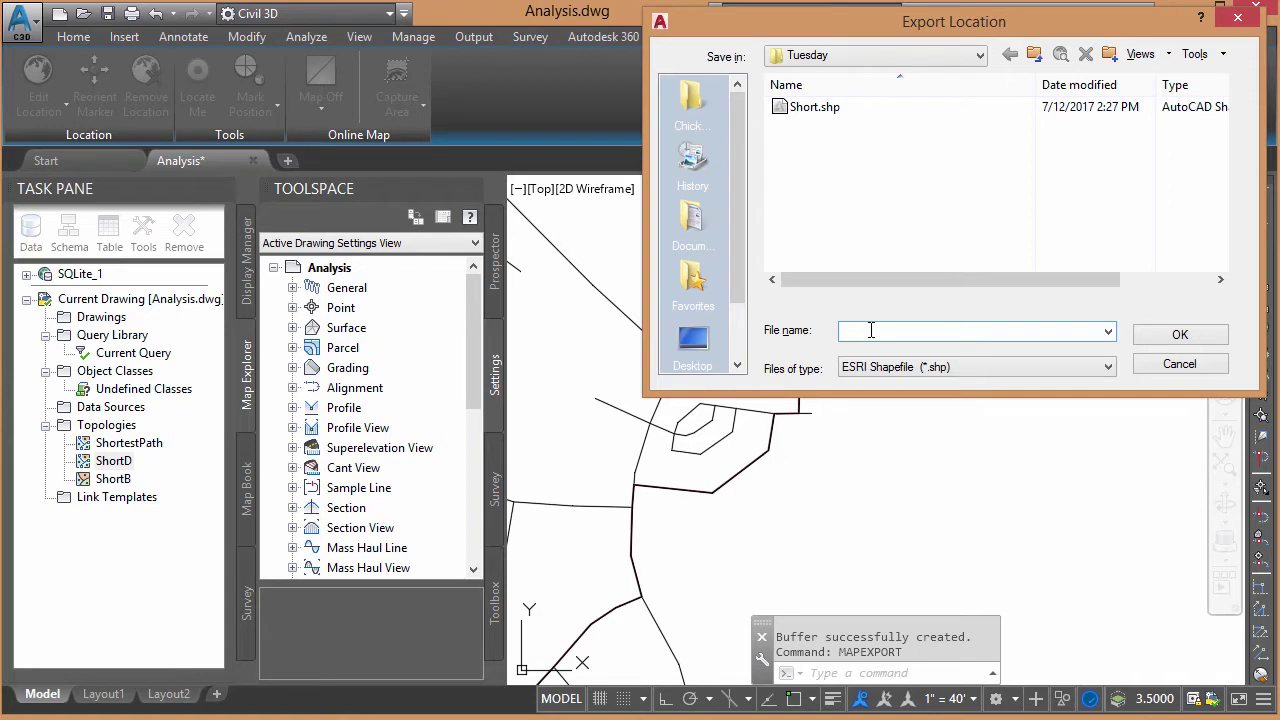
type("ShortFinal")
Export the ShortB polygon topology as polygon objects to ShortFinal.shp
left_click(1170, 334)
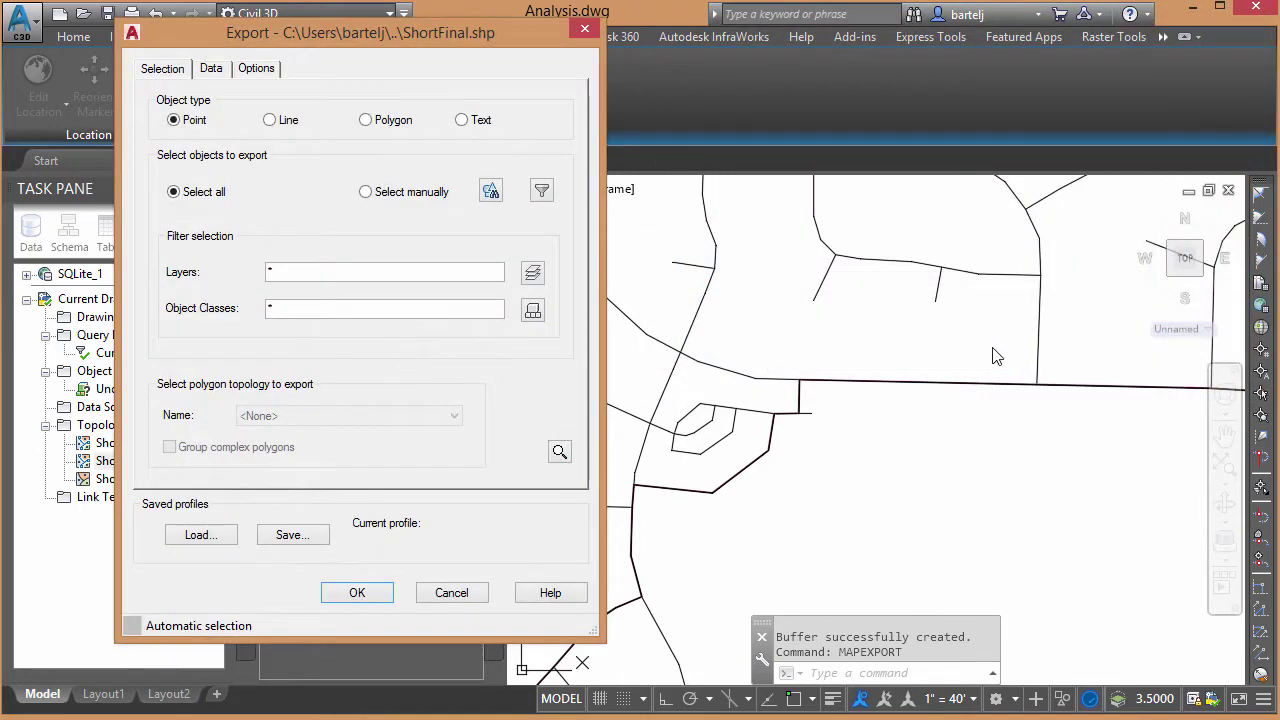
left_click(366, 121)
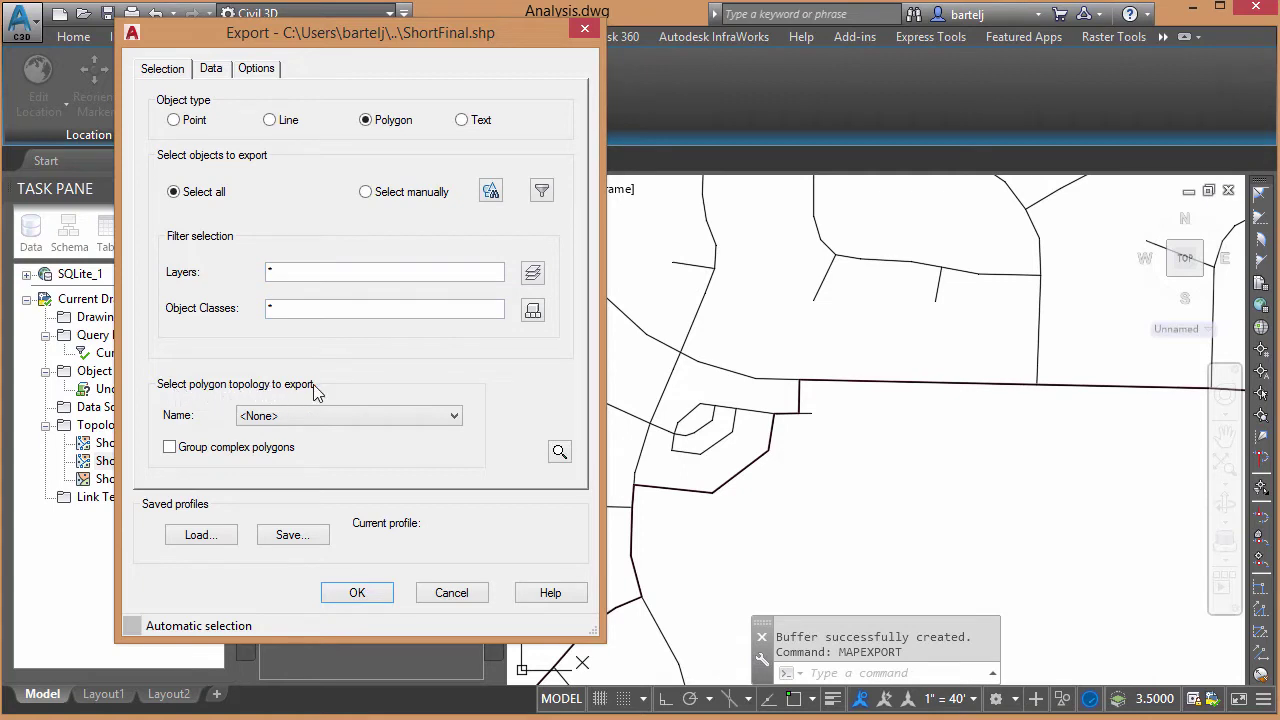
left_click(453, 418)
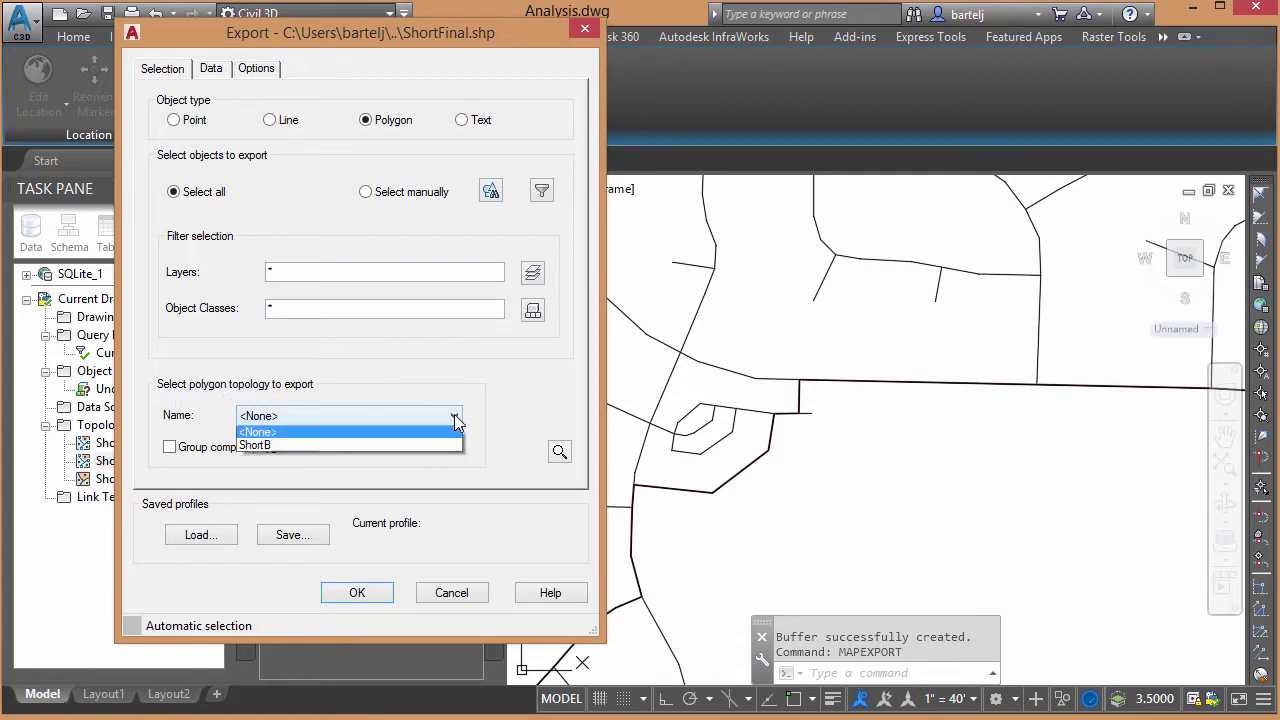
left_click(305, 446)
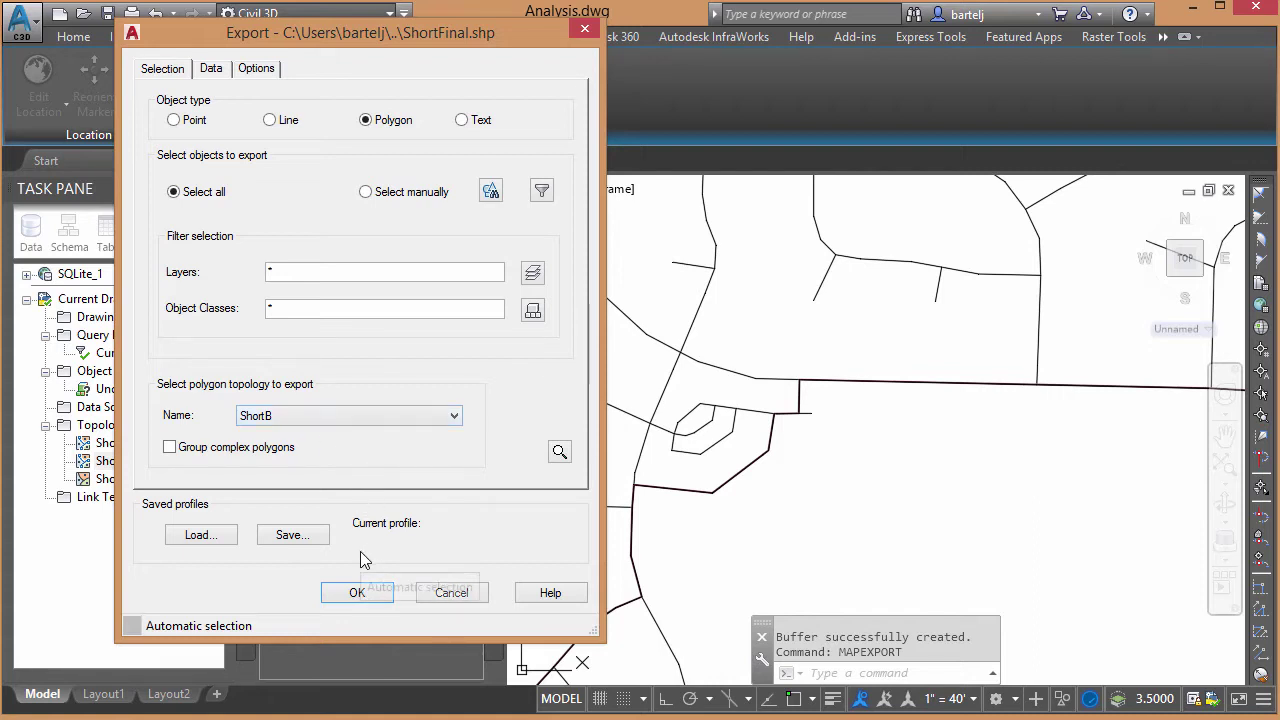
left_click(342, 593)
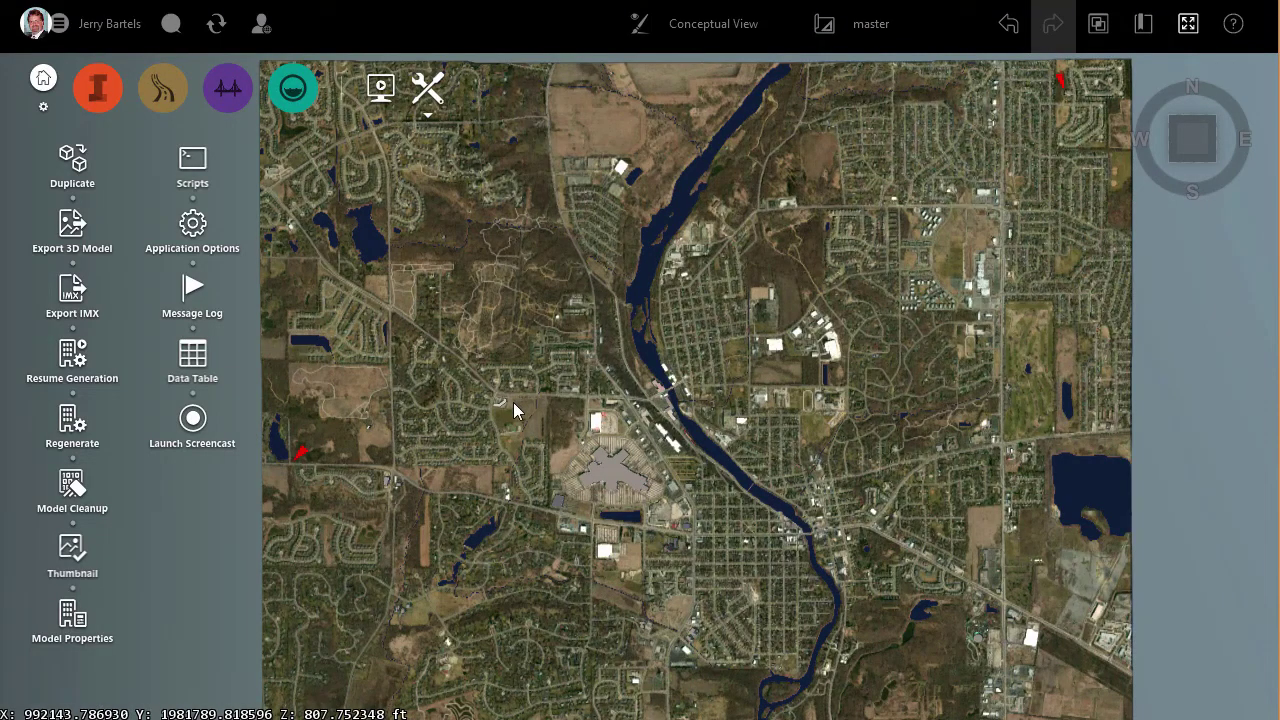
Drag ShortFinal.shp from the Desktop's Tuesday folder into the InfraWorks model
key("super+e")
double_click(616, 222)
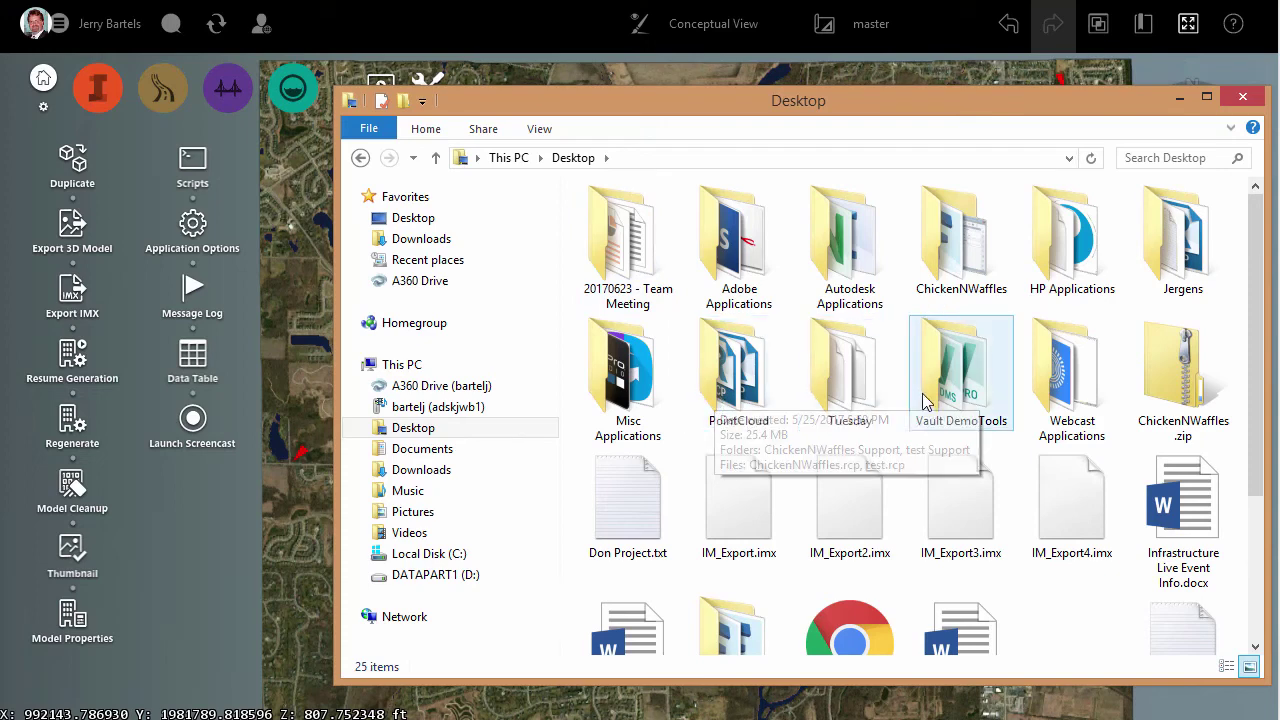
double_click(848, 372)
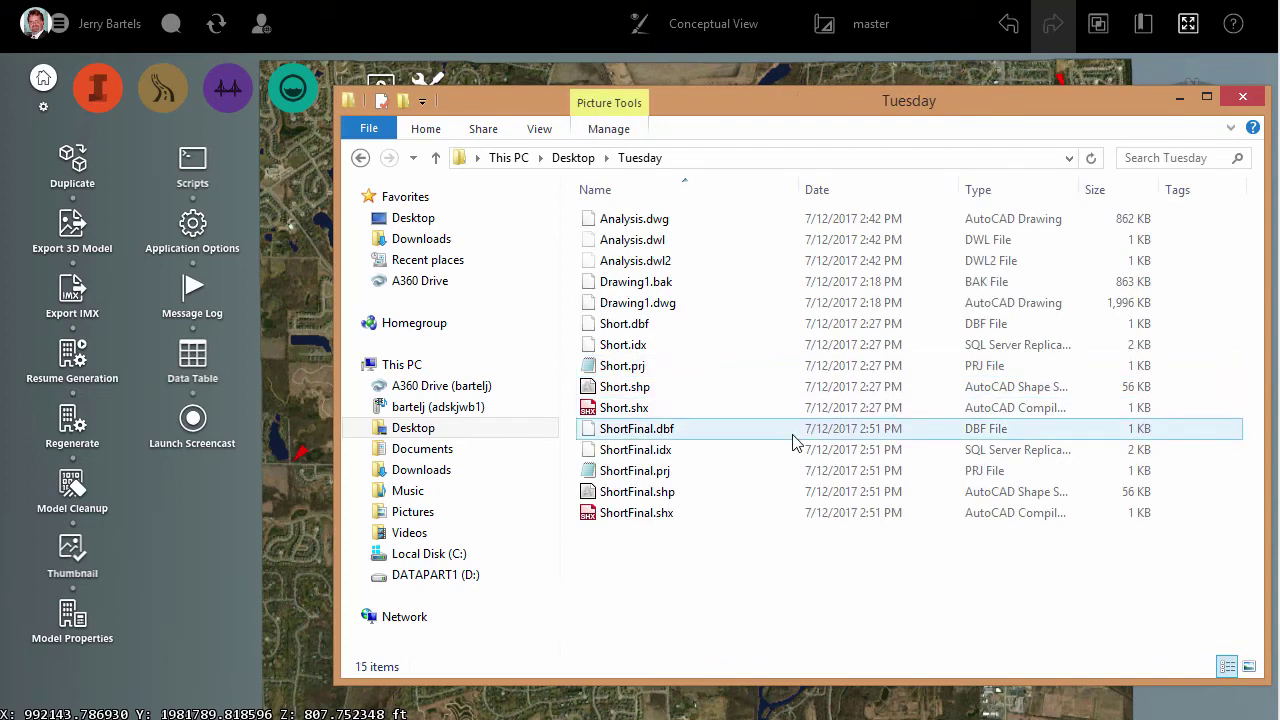
left_click(639, 497)
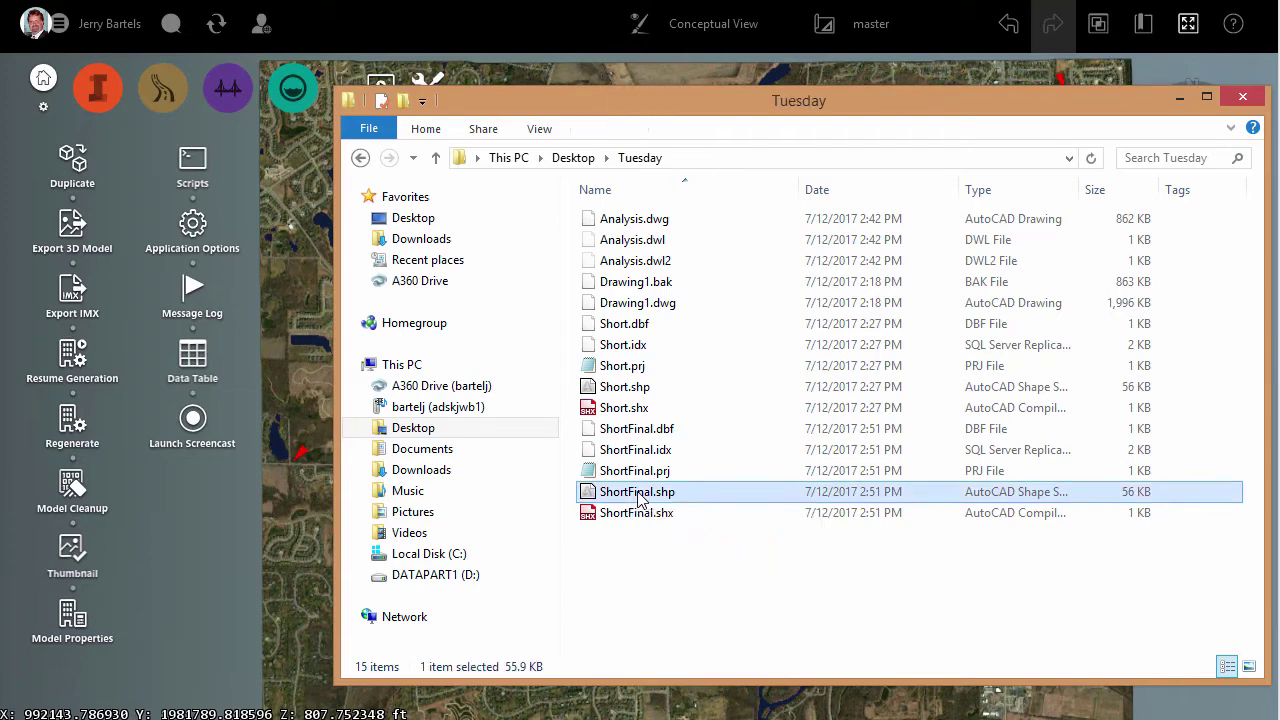
left_click_drag(639, 497, 279, 525)
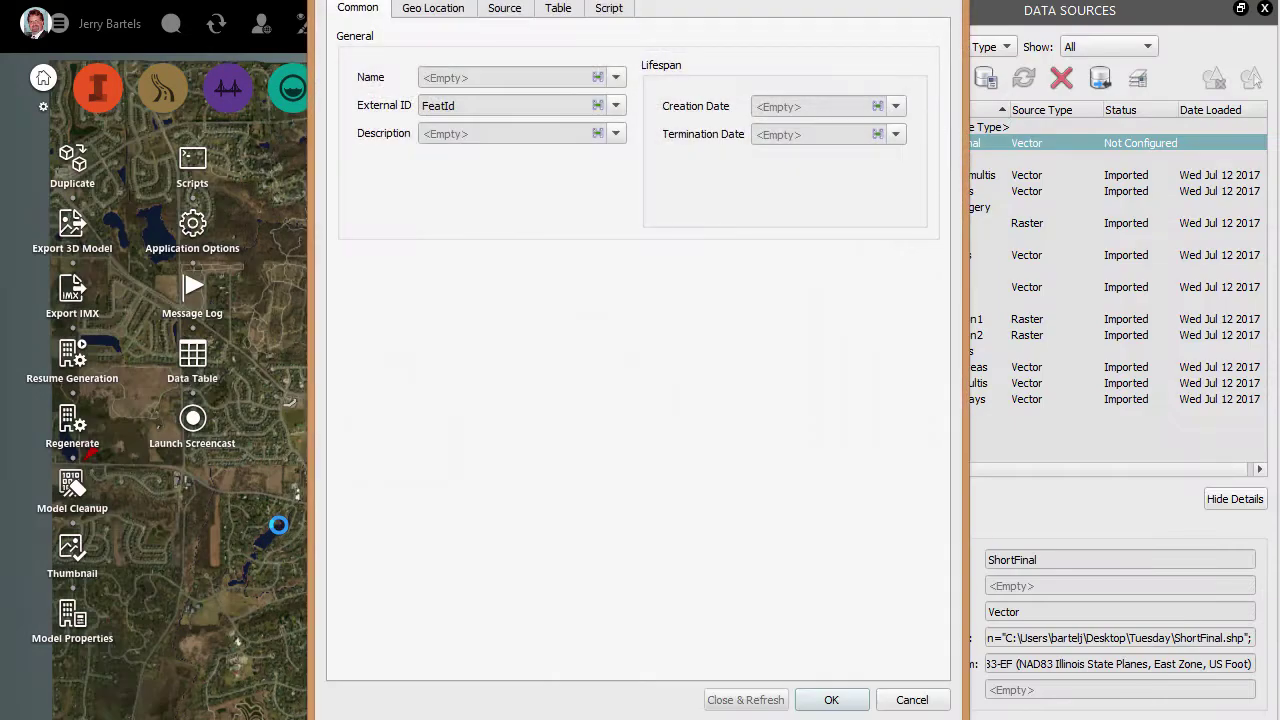
Make ShortFinal a Coverage Areas source with a yellow (xFFFF00FF) rule style and show its property table
mouse_move(695, 24)
left_mouse_down()
mouse_move(682, 44)
mouse_move(680, 26)
left_mouse_up()
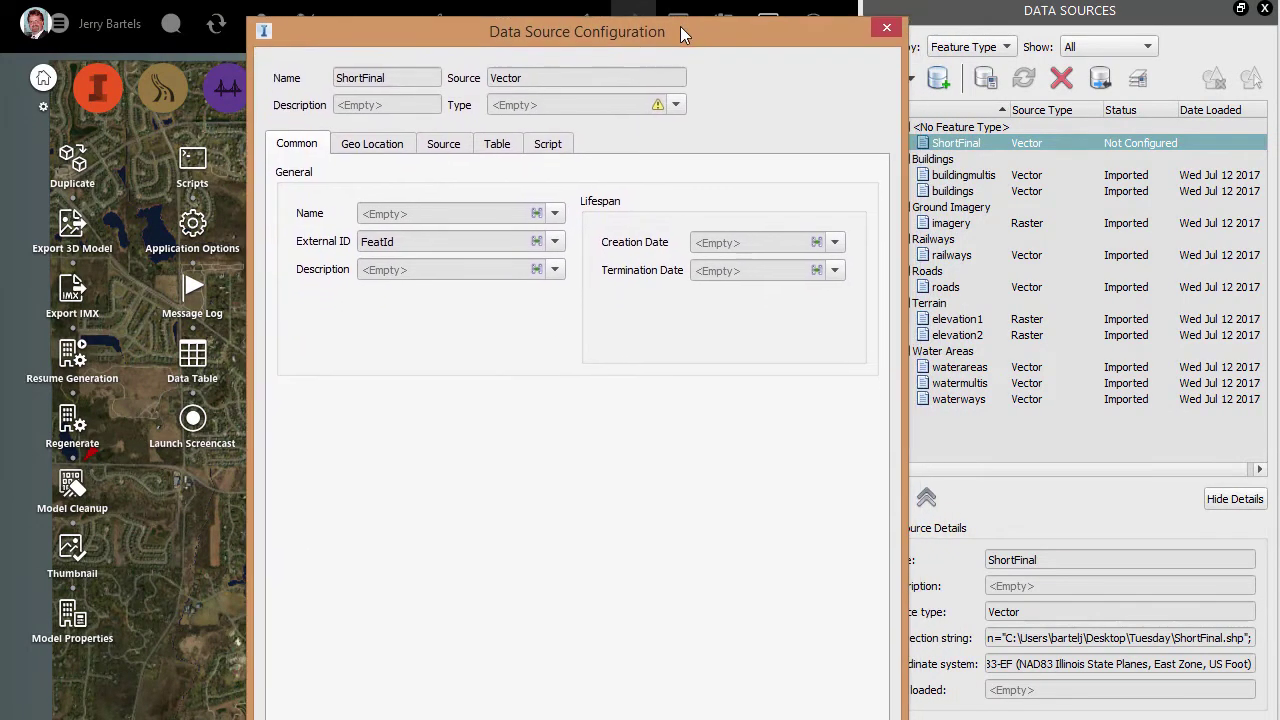
left_click(675, 106)
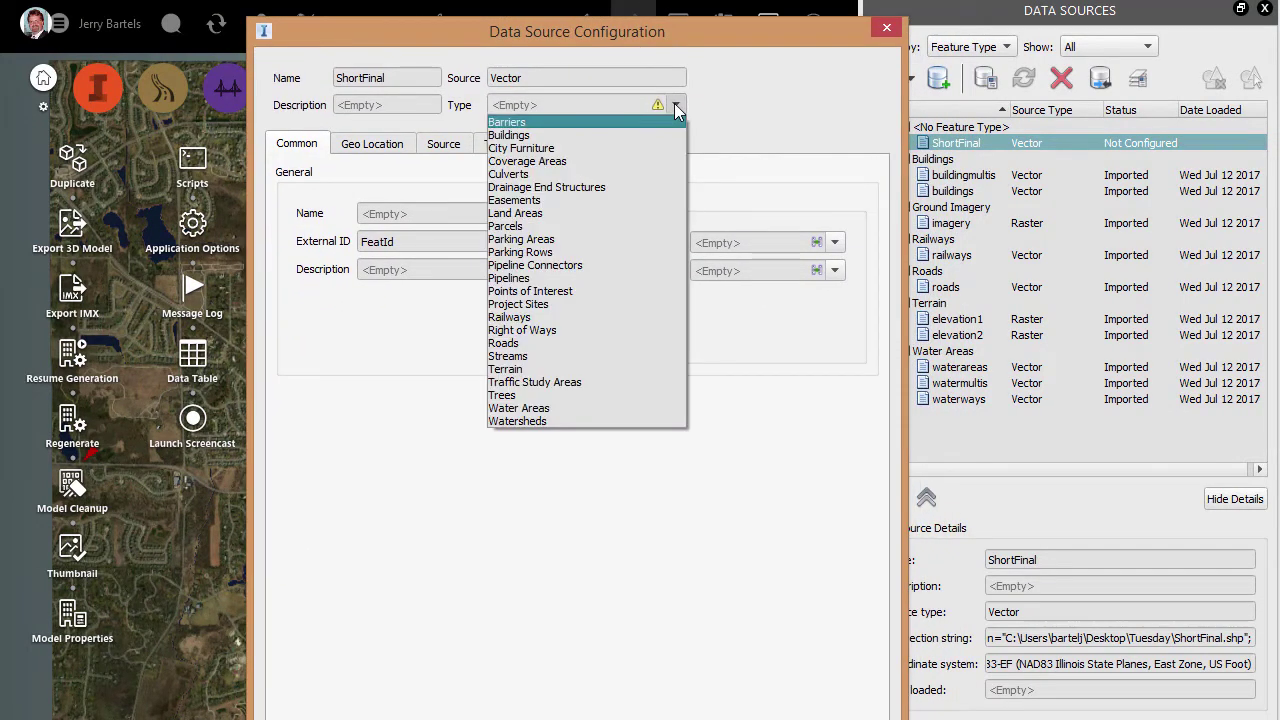
left_click(604, 160)
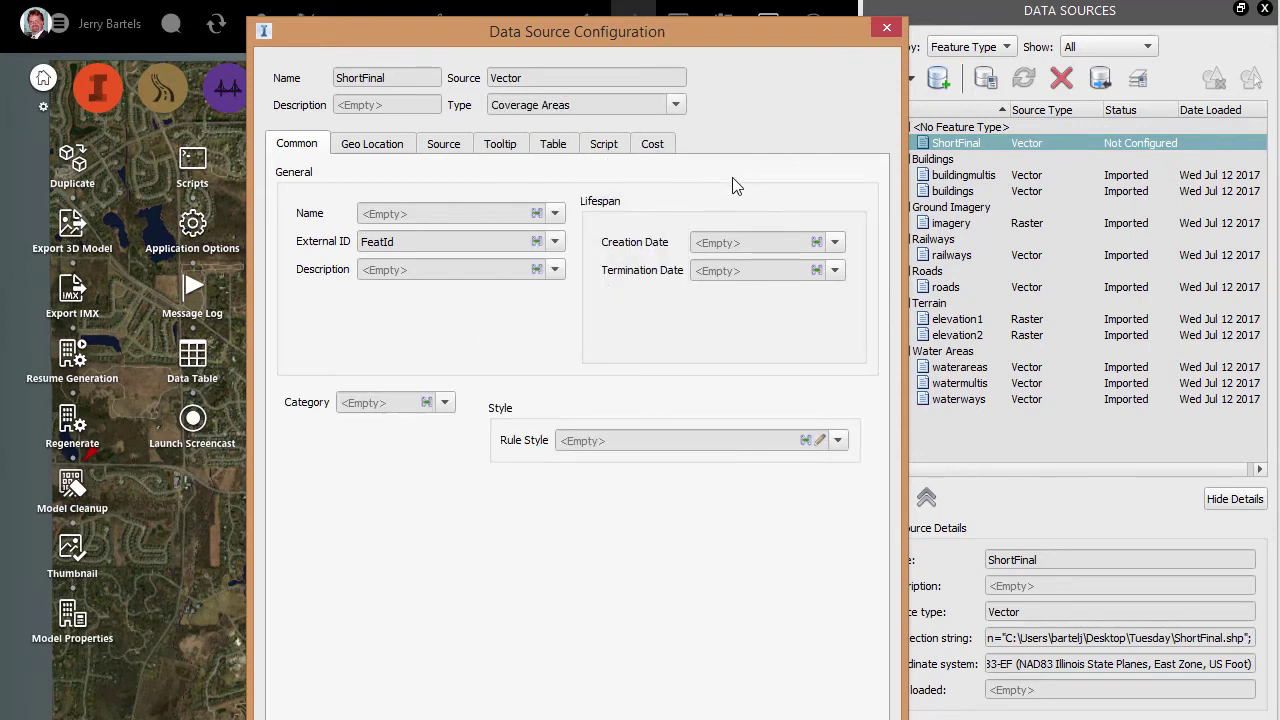
left_click(819, 441)
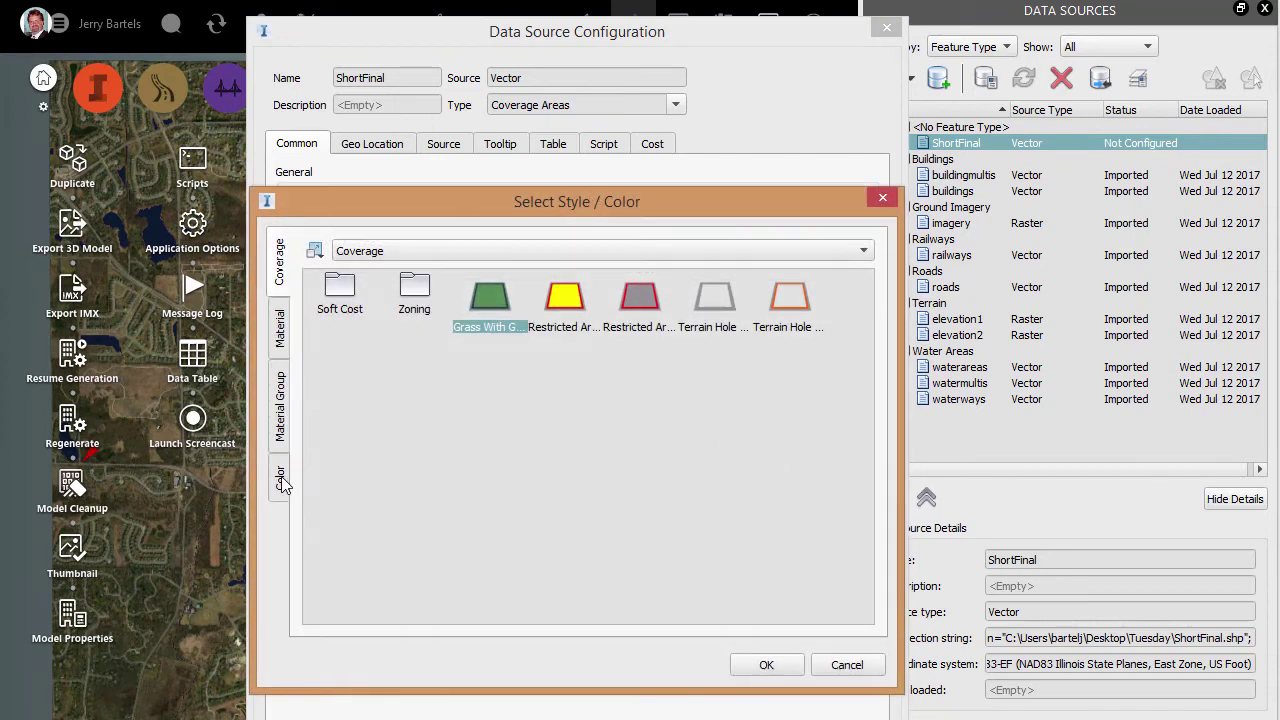
left_click(282, 479)
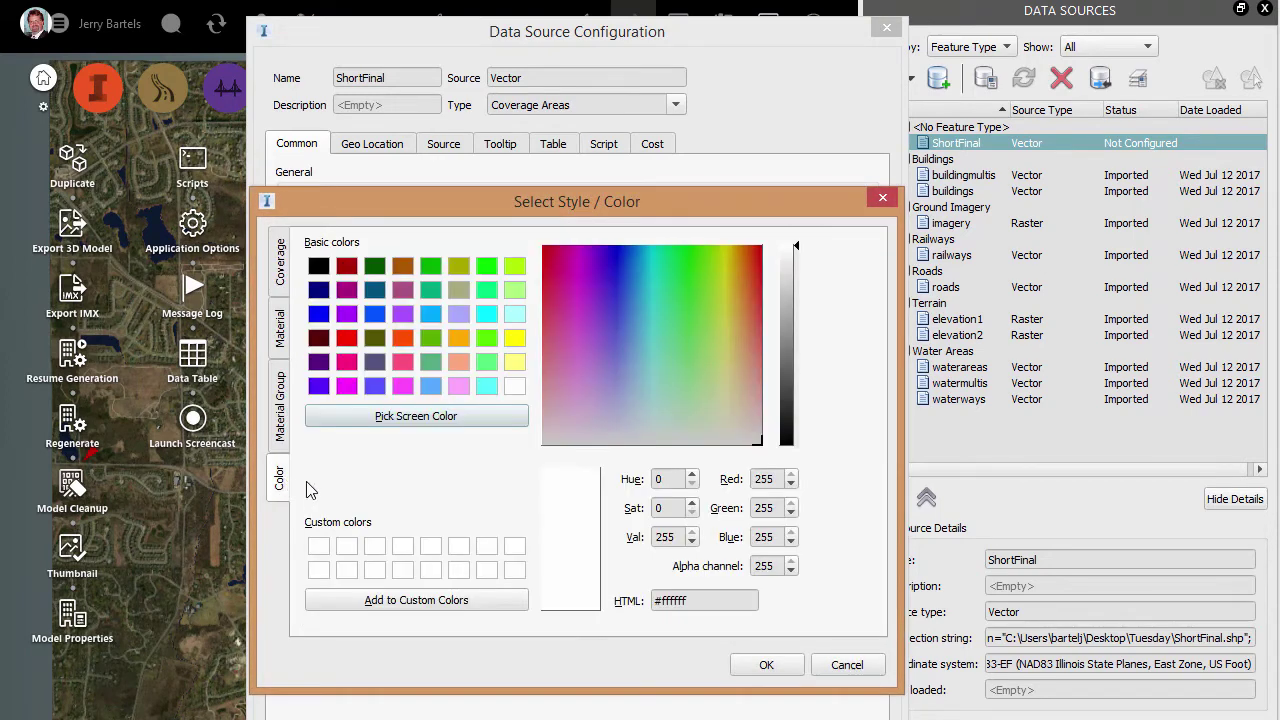
left_click(514, 338)
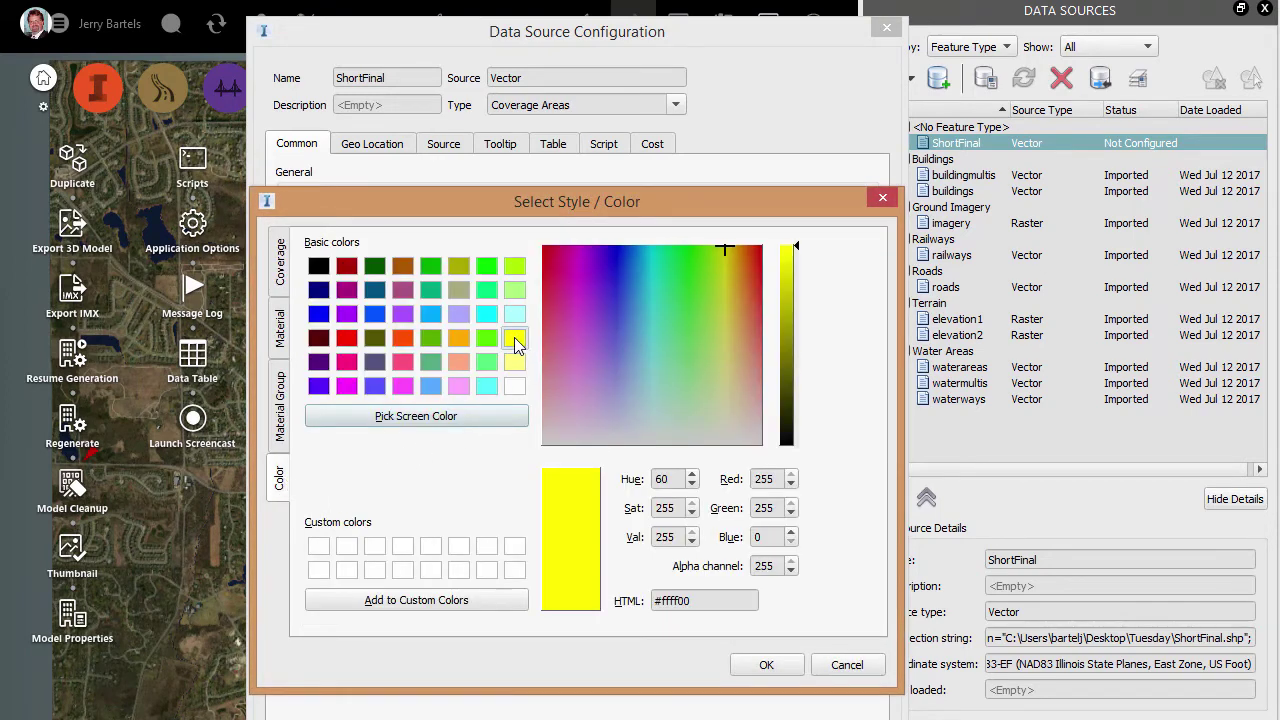
left_click(798, 667)
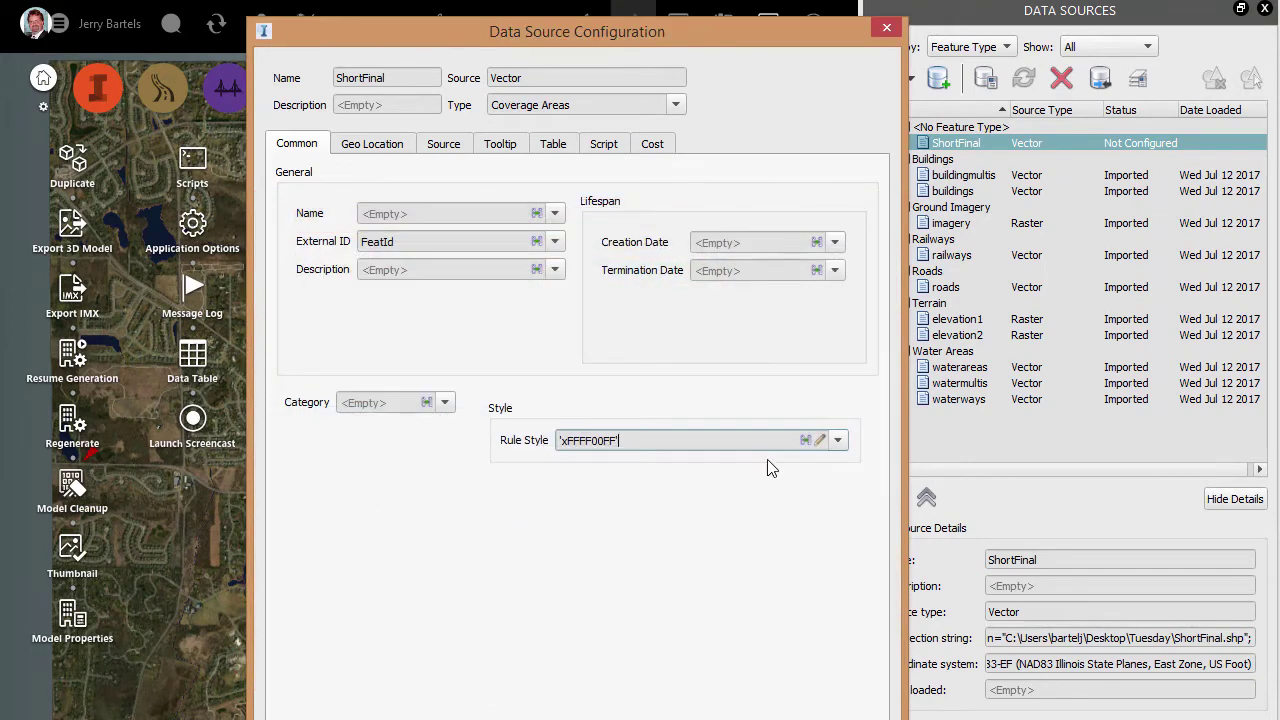
left_click(555, 146)
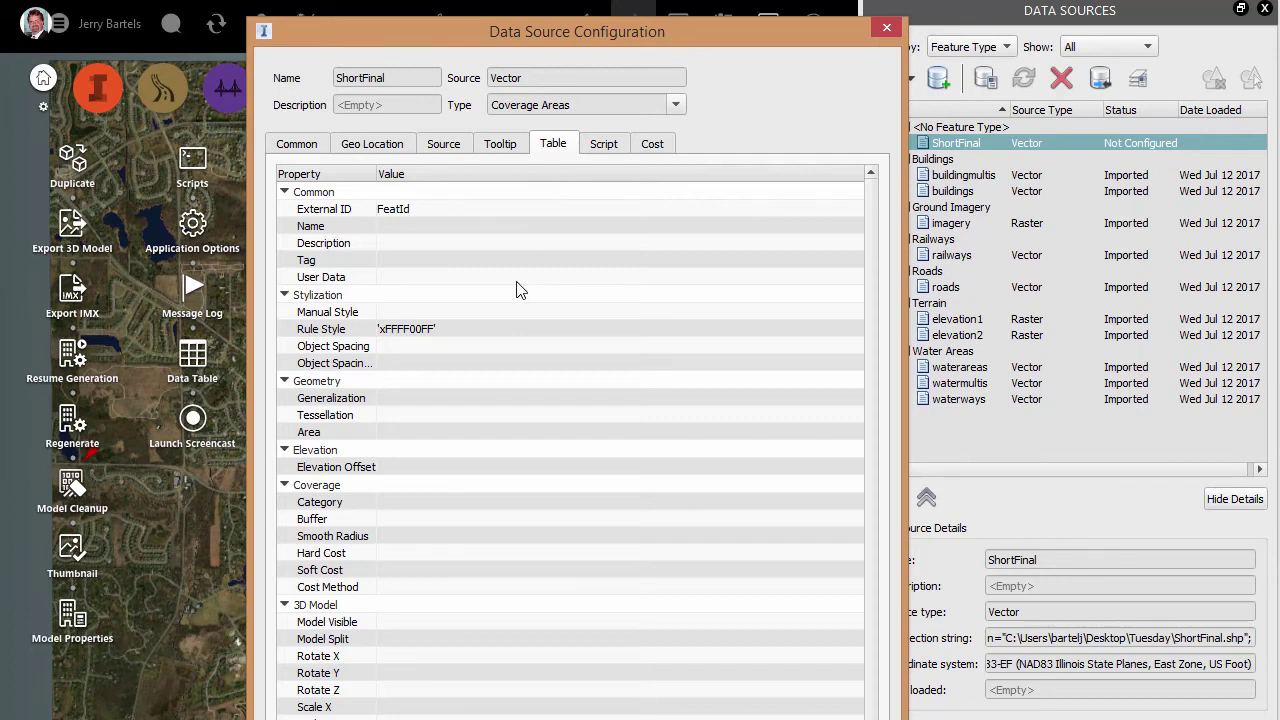
Give ShortFinal a 50 ft buffer and import it with Close & Refresh
left_click(397, 518)
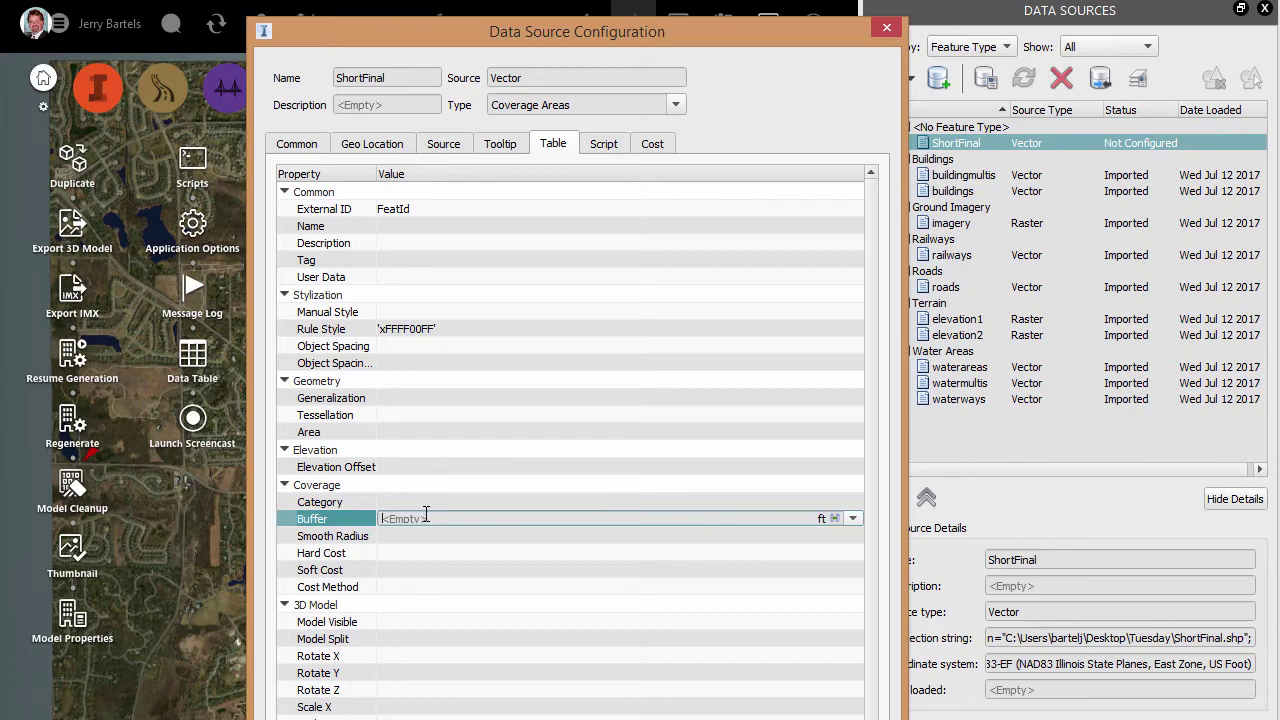
type("50")
left_click_drag(575, 31, 576, 0)
left_click(676, 656)
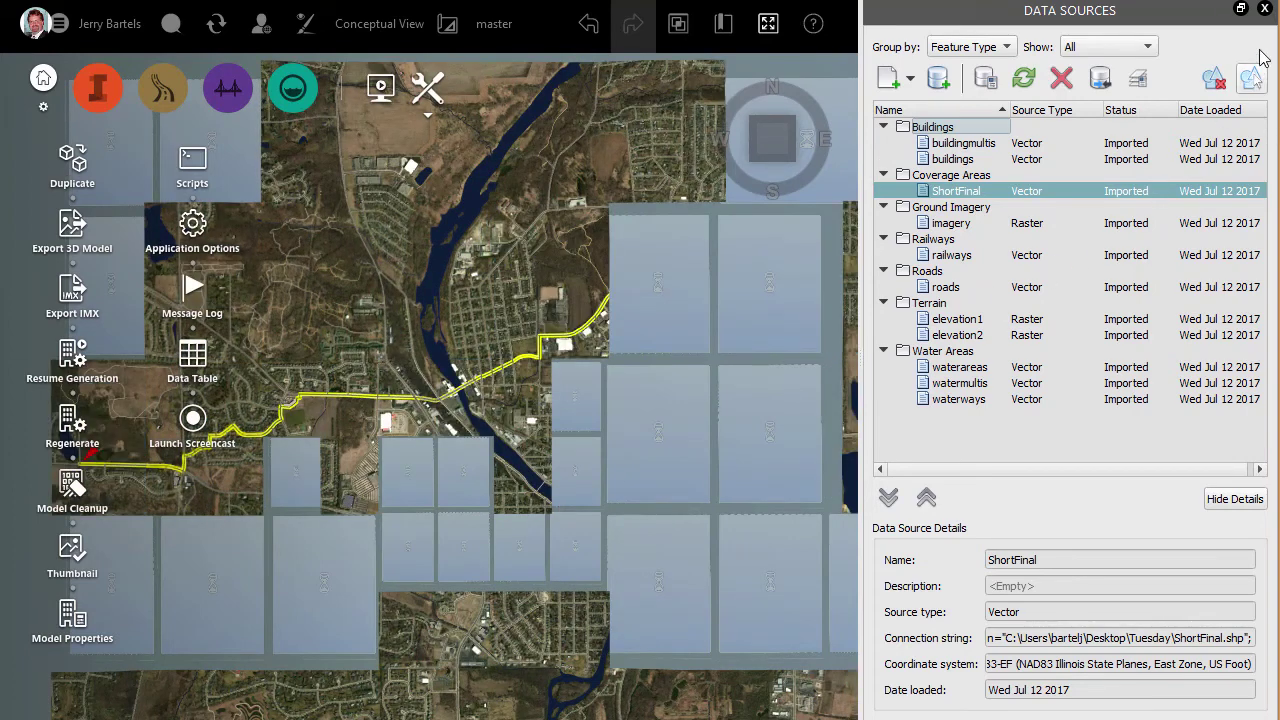
Close the Data Sources panel, then tilt and zoom the 3D view to inspect the selected yellow route coverage
left_click(1264, 8)
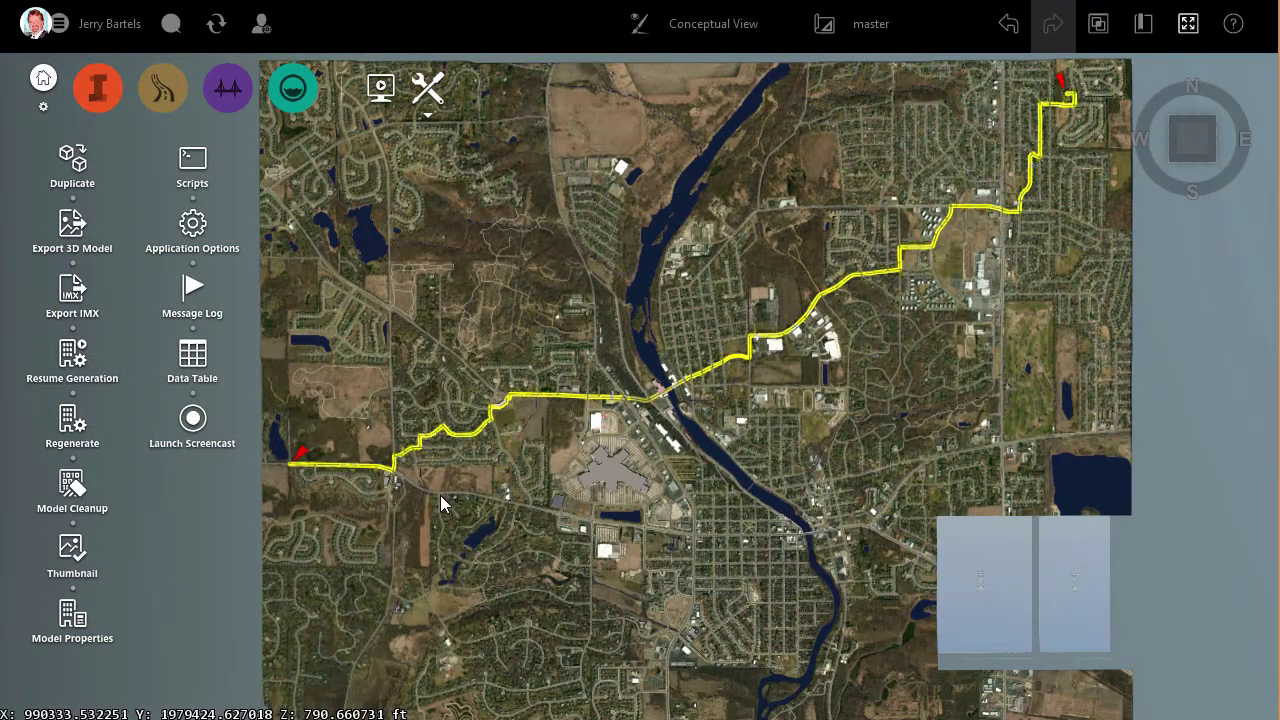
middle_click_drag(440, 495, 645, 308)
scroll(575, 464, "up", 5)
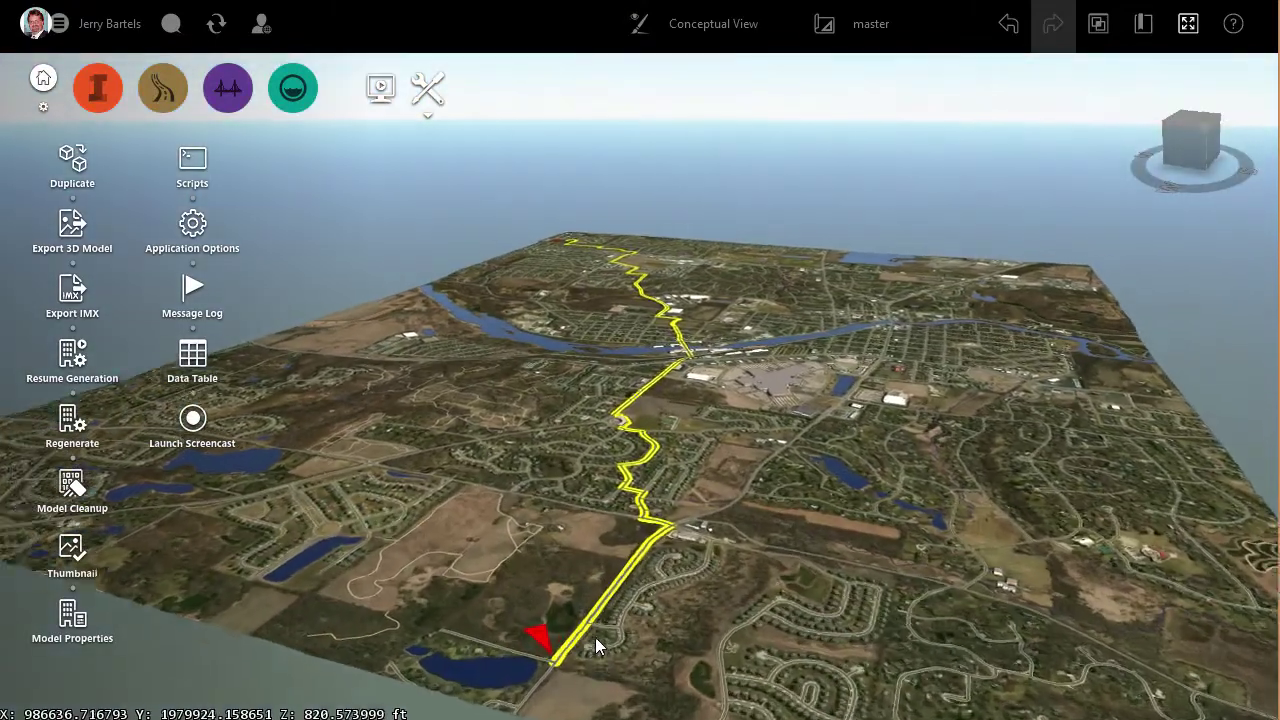
scroll(600, 642, "up", 2)
middle_click_drag(678, 650, 613, 630)
scroll(625, 645, "up", 2)
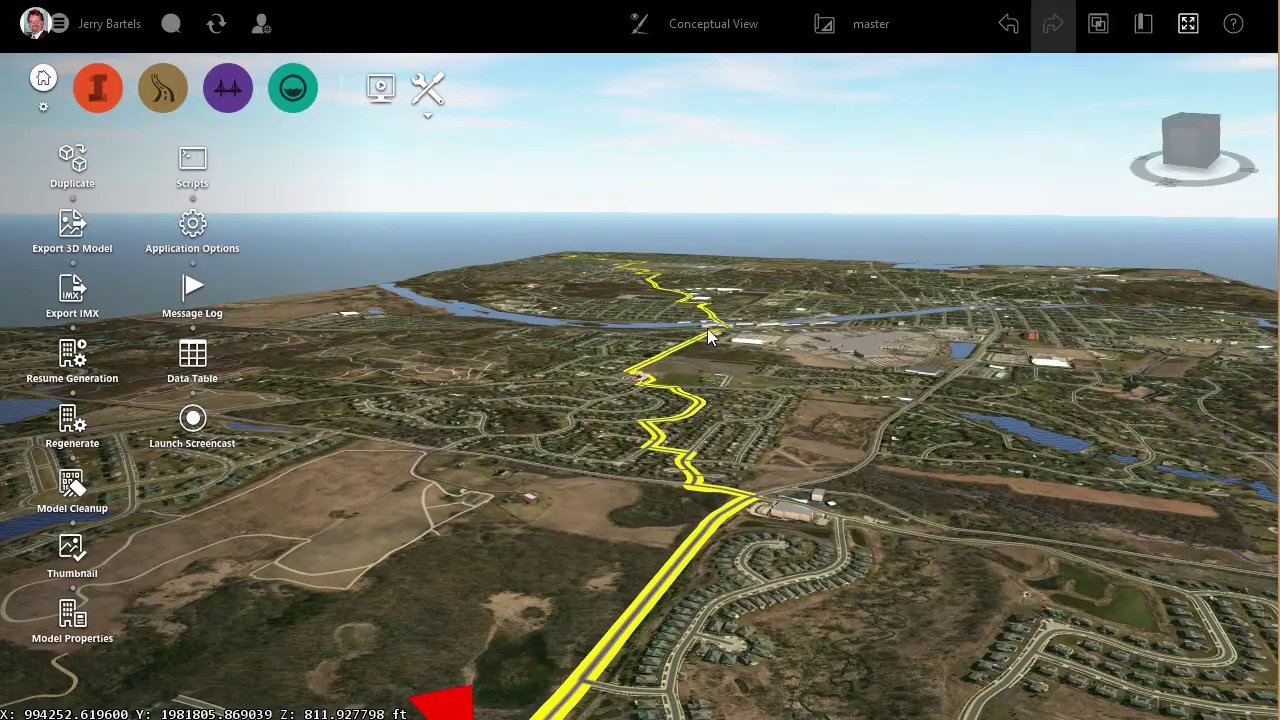
left_click(710, 338)
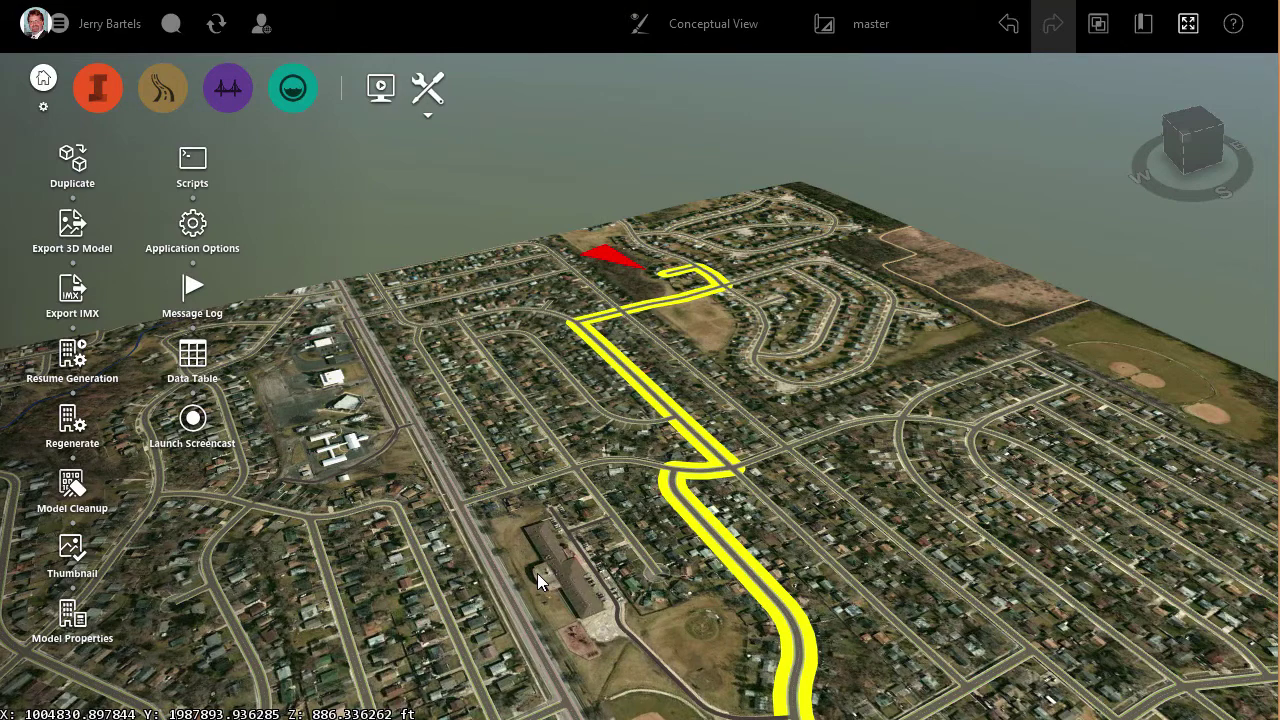
scroll(537, 573, "down", 1)
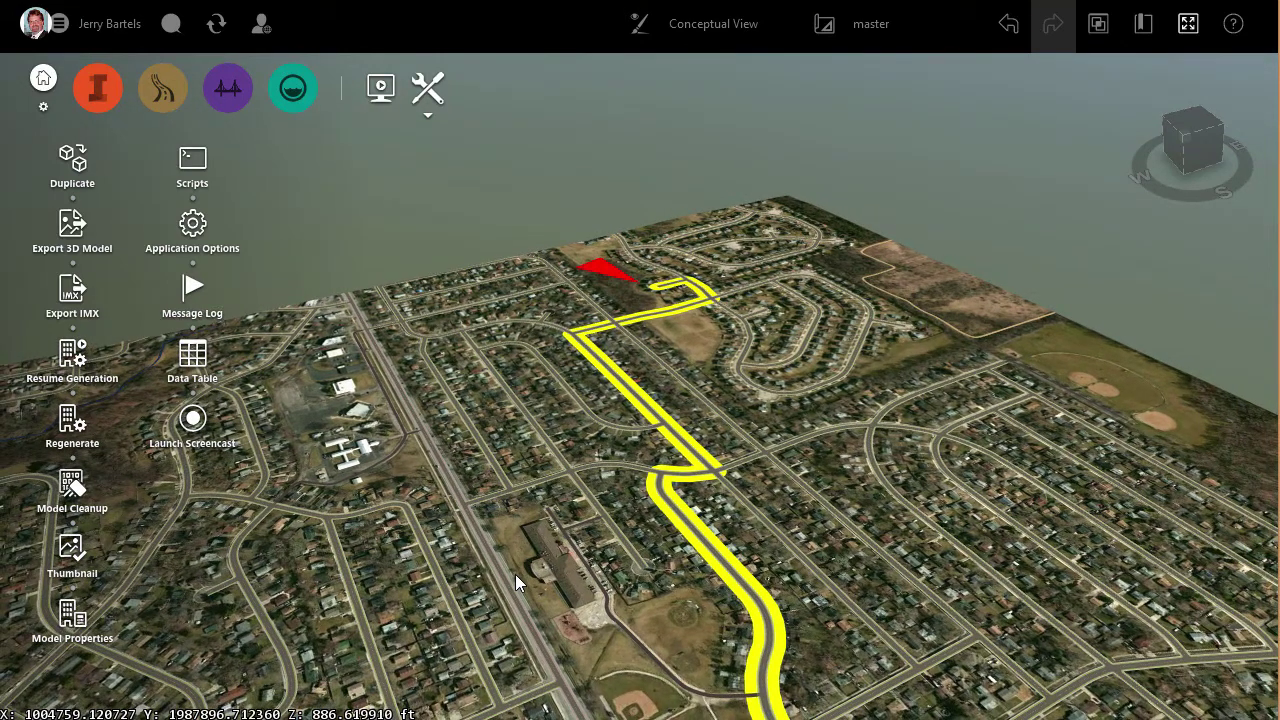